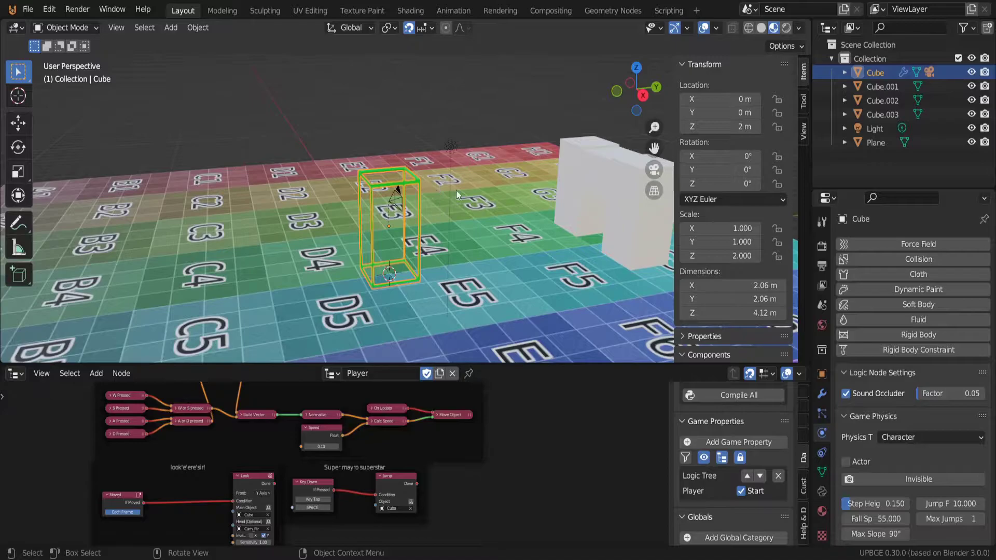
# - Rename the tall wireframe cube object in the scene collection as Player
pyautogui.moveTo(388, 192); pyautogui.dragTo(434, 241, button='middle')
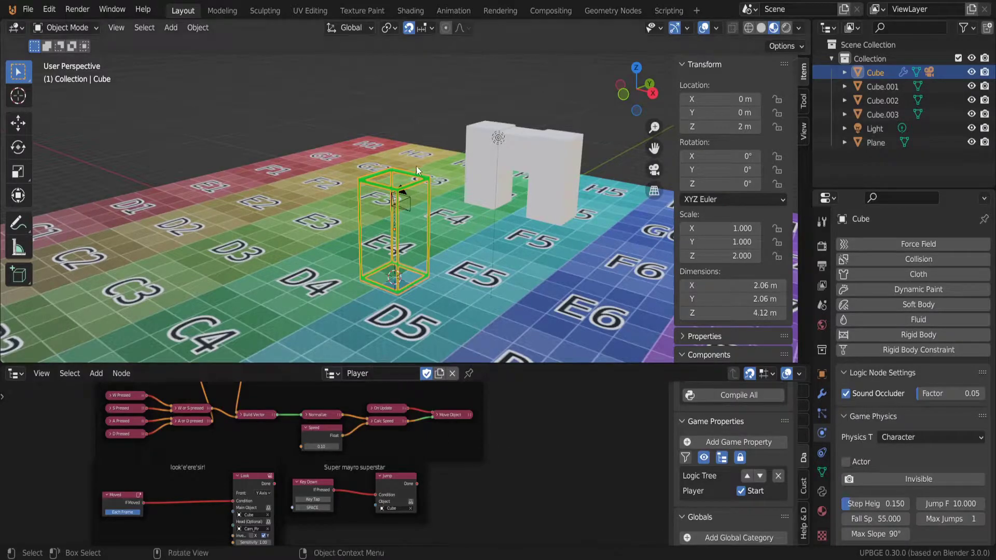
pyautogui.scroll(4, 434, 177)
pyautogui.moveTo(434, 177); pyautogui.dragTo(399, 185, button='middle')
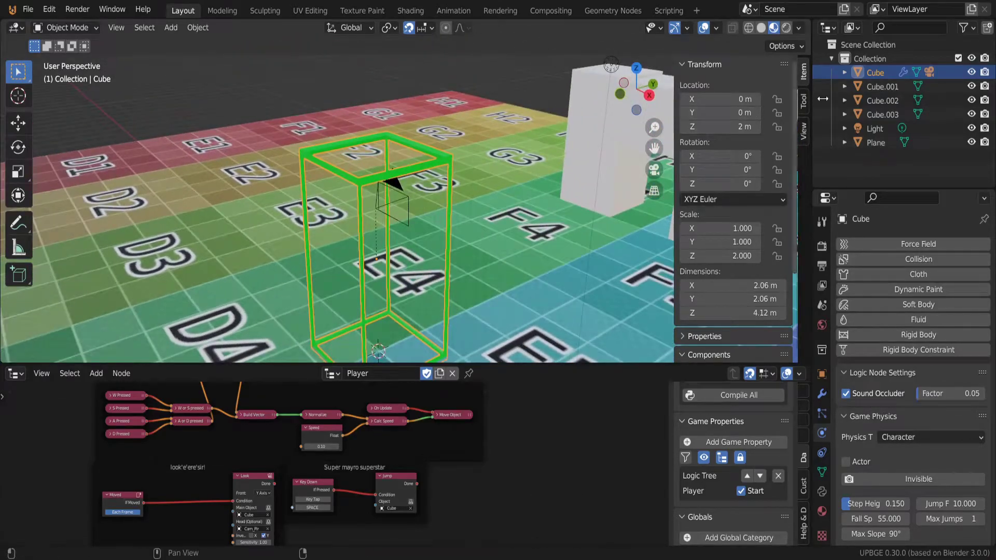
pyautogui.doubleClick(876, 72)
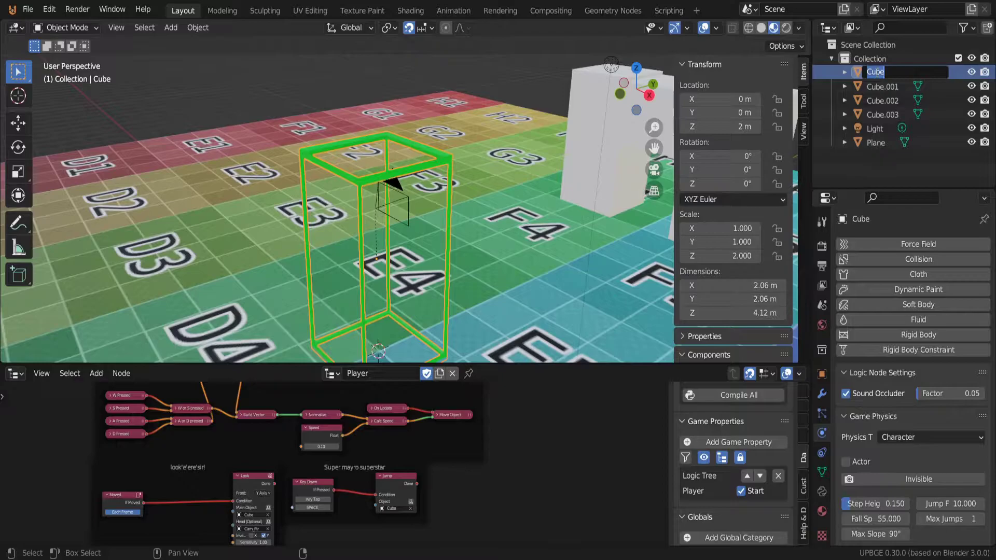
pyautogui.write('Player')
pyautogui.press('Return')
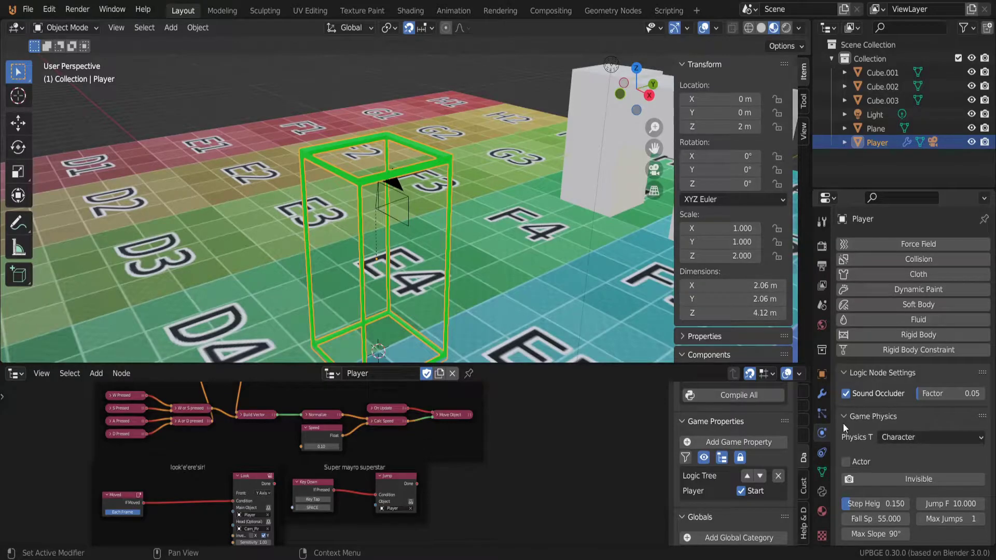
# - Set the Player object's physics type to Dynamic and display the scene's game physics settings
pyautogui.click(438, 161)
pyautogui.click(438, 161)
pyautogui.click(920, 438)
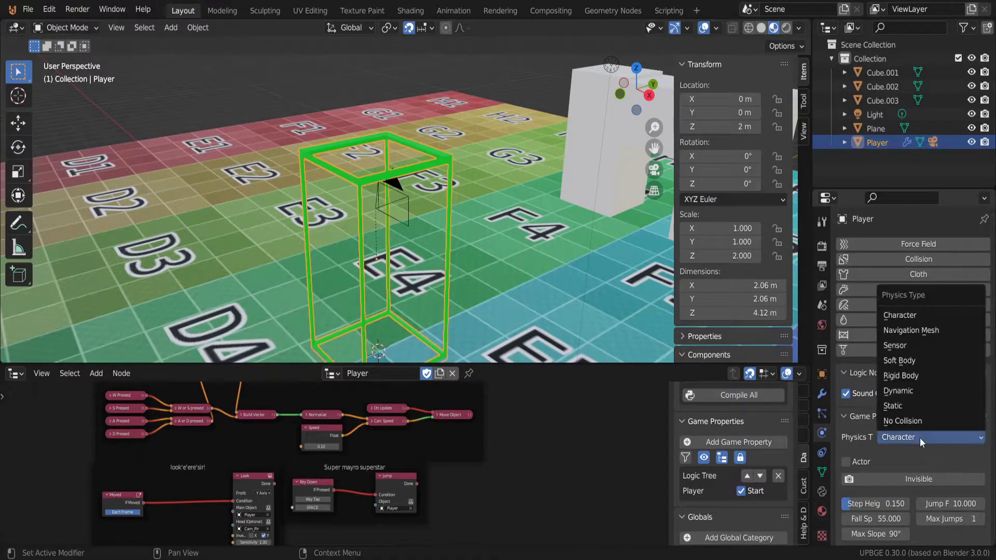
pyautogui.click(917, 391)
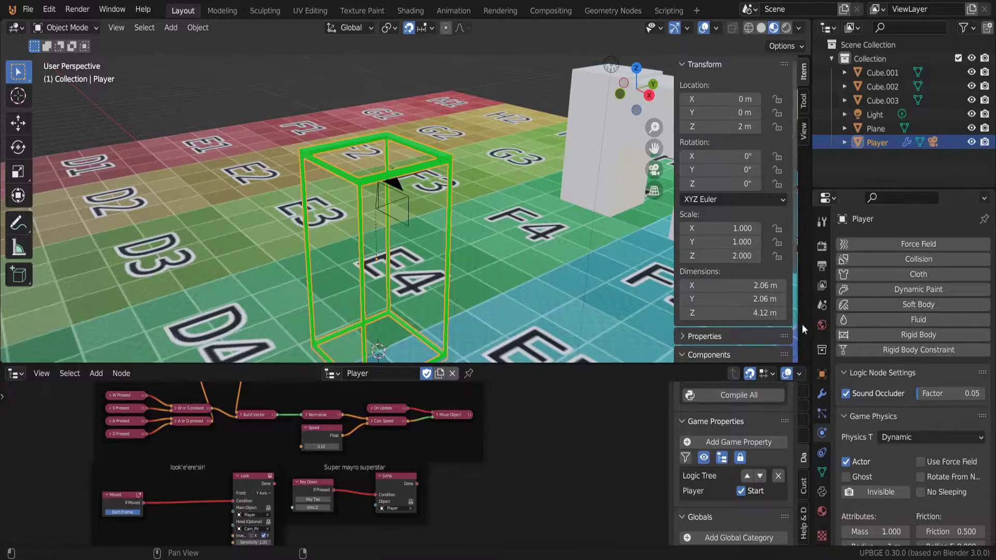
pyautogui.click(823, 307)
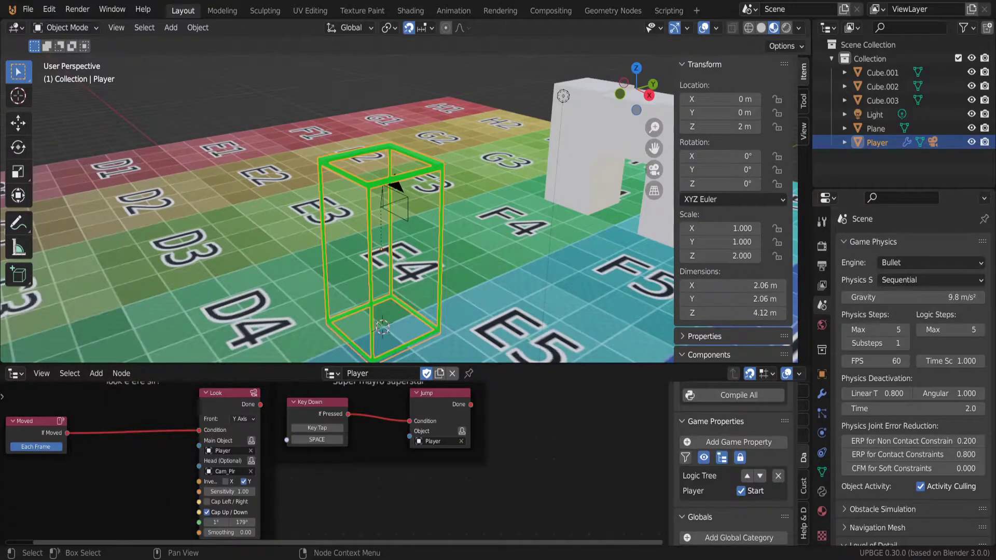
# - Run the game from the camera view, walk the player around the white arch to test movement and collisions, and stop it
pyautogui.press('KP_0')
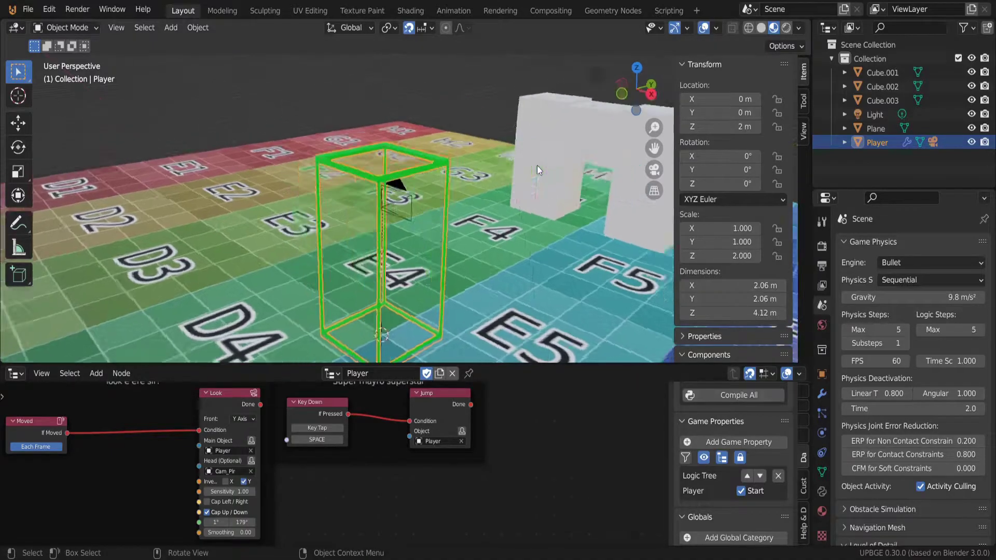
pyautogui.press('p')
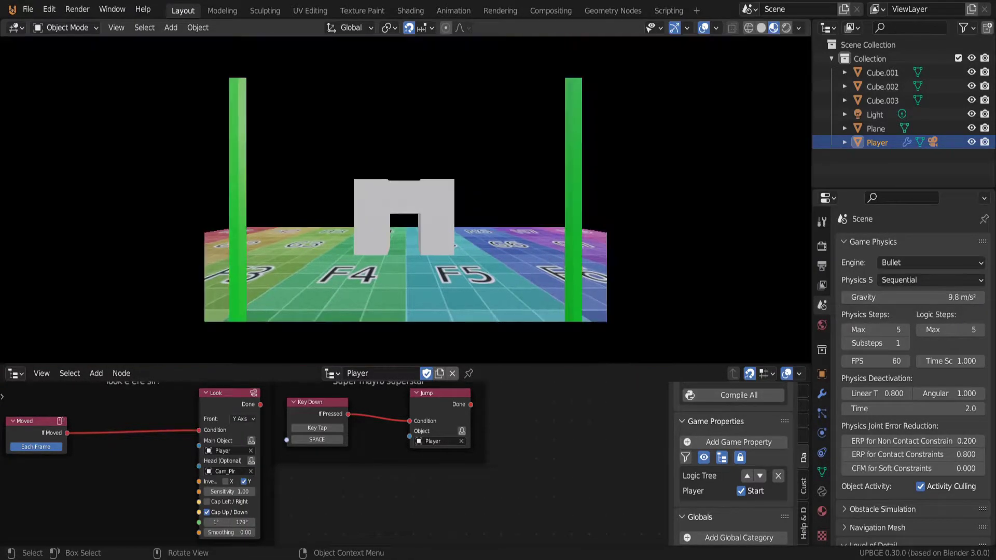
pyautogui.press('w')
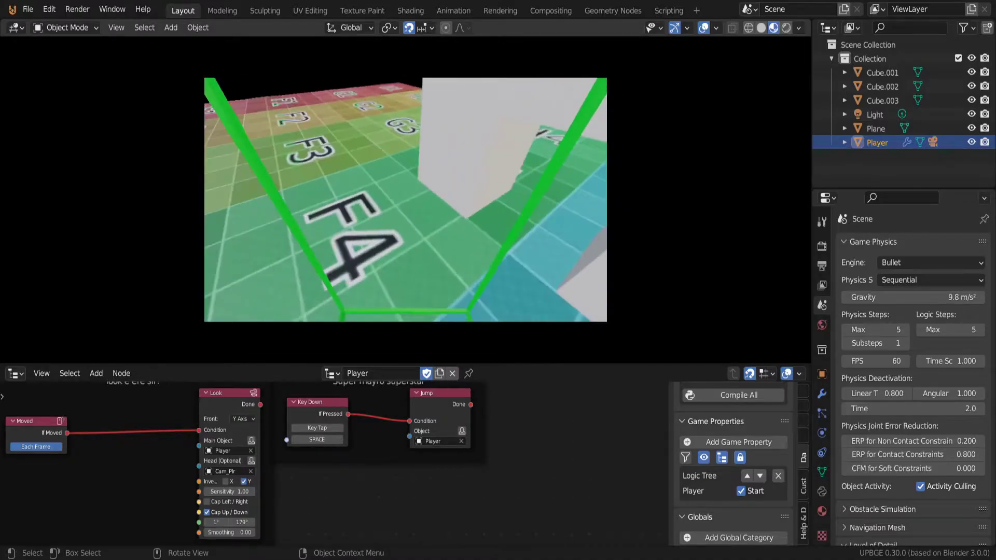
pyautogui.press('w')
pyautogui.press('w')
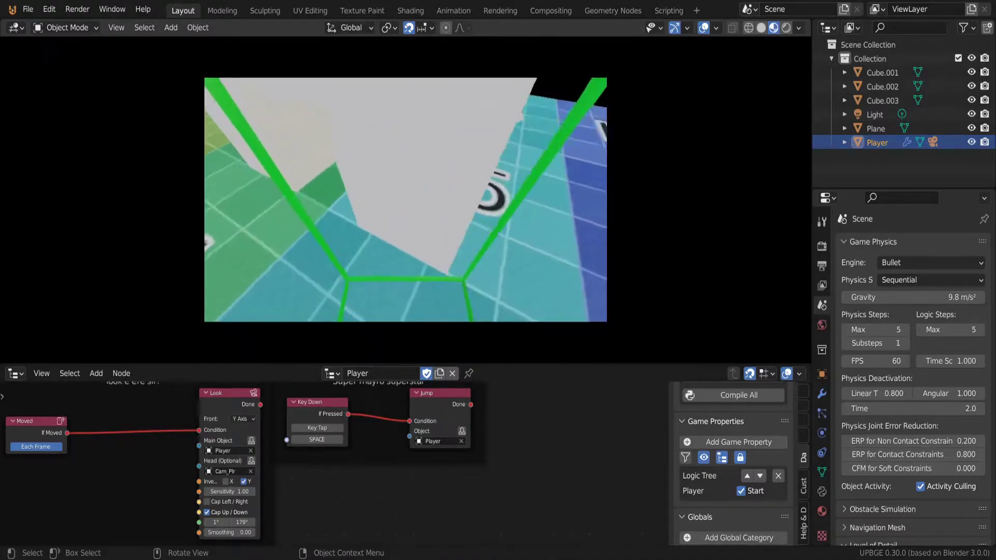
pyautogui.press('w')
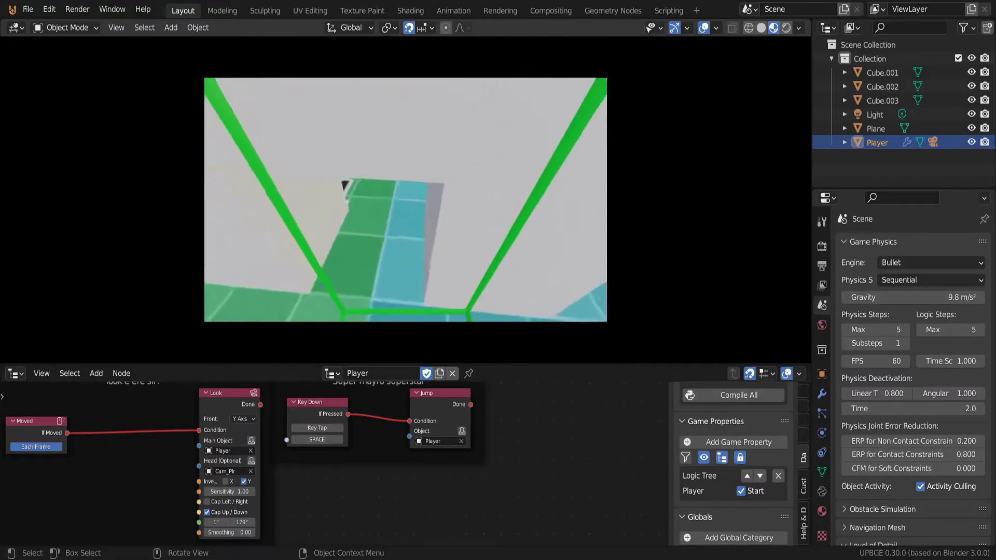
pyautogui.press('w')
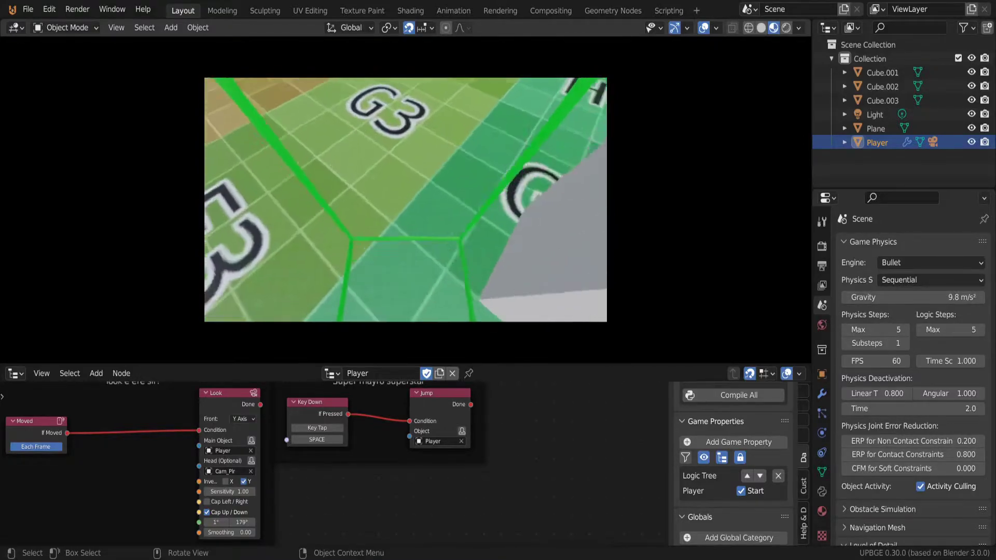
pyautogui.press('w')
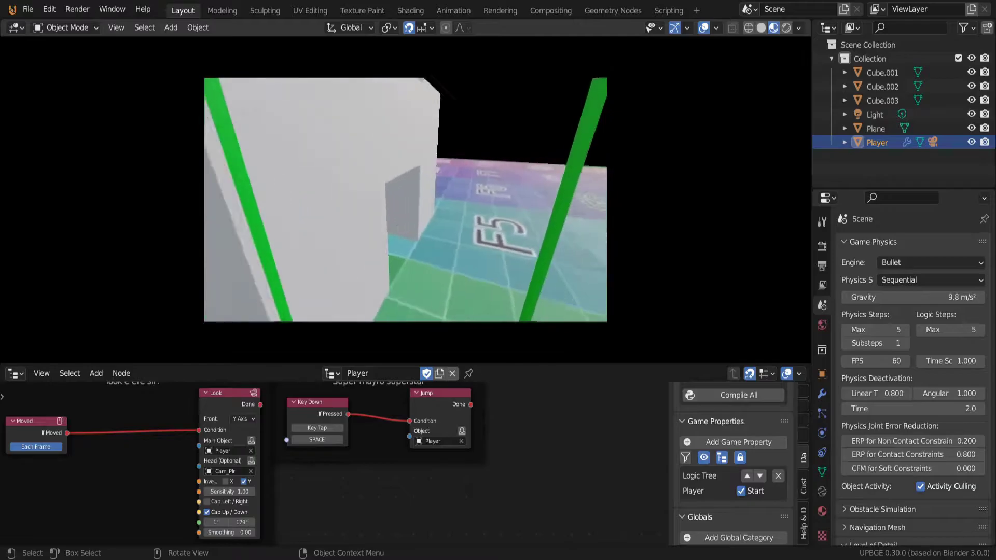
pyautogui.press('w')
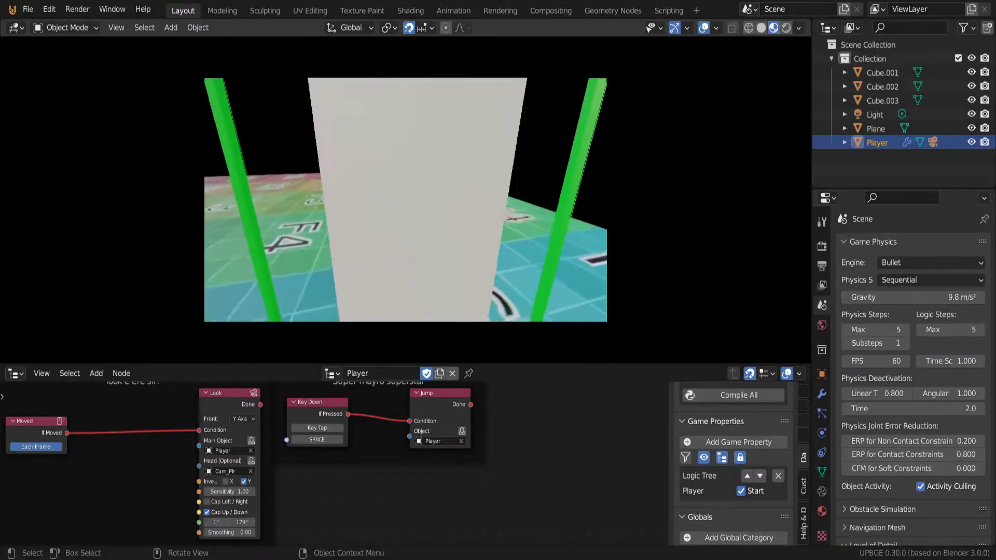
pyautogui.press('w')
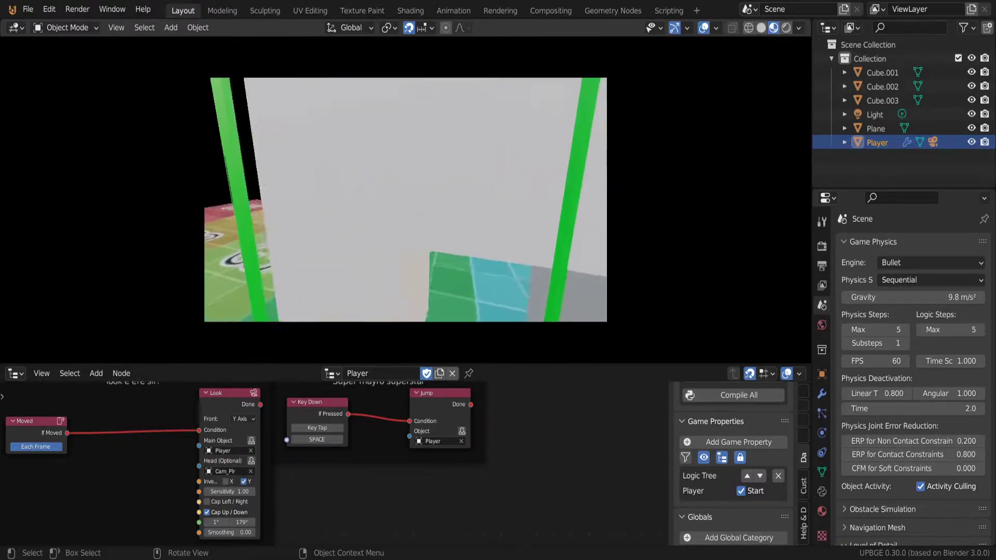
pyautogui.press('d')
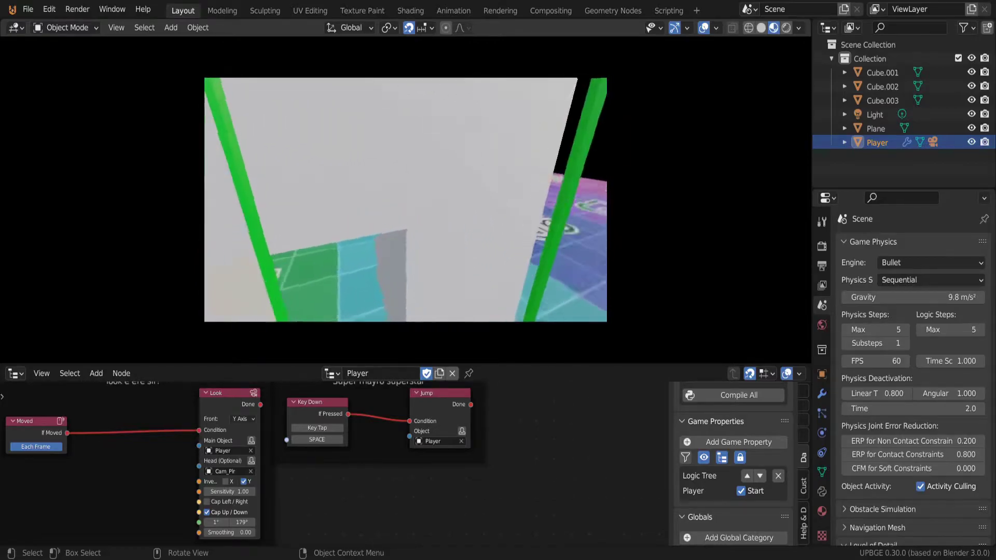
pyautogui.press('w')
pyautogui.press('w')
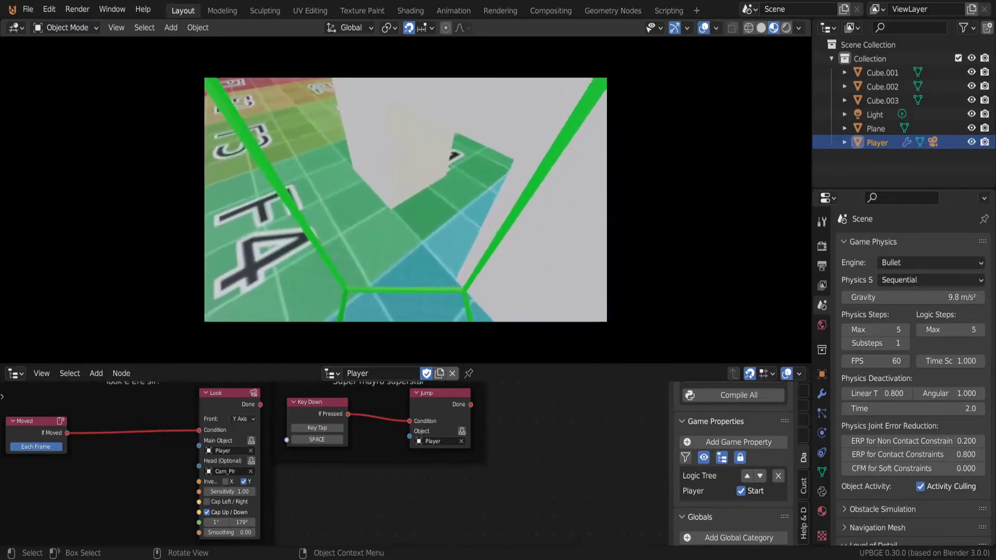
pyautogui.press('w')
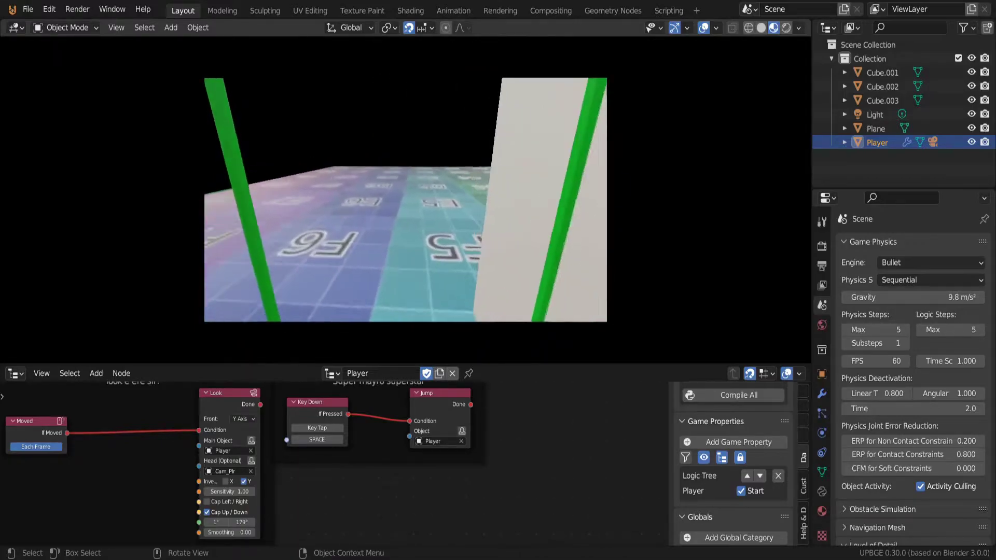
pyautogui.press('Escape')
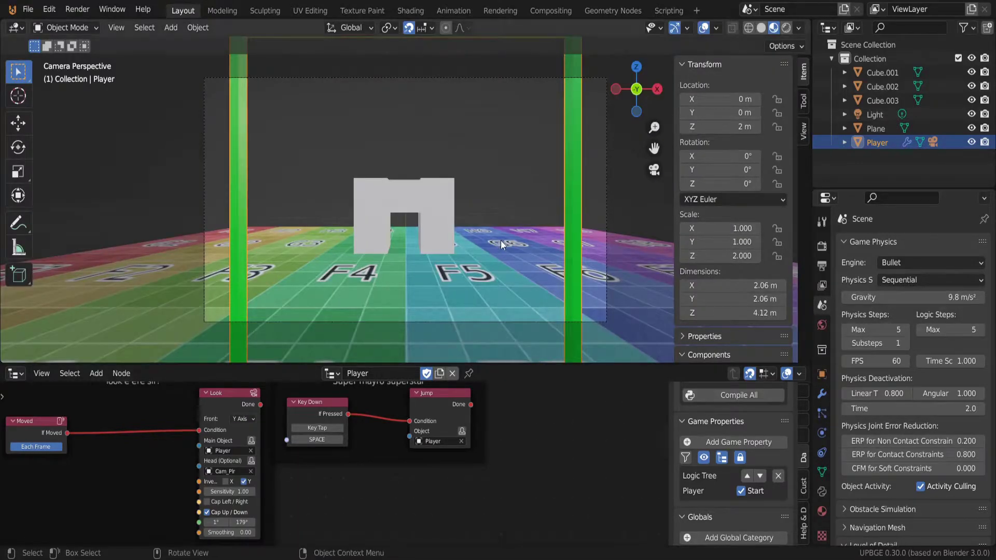
# - Test the game twice more, moving the player forward and backward near the arch, and end each run
pyautogui.press('p')
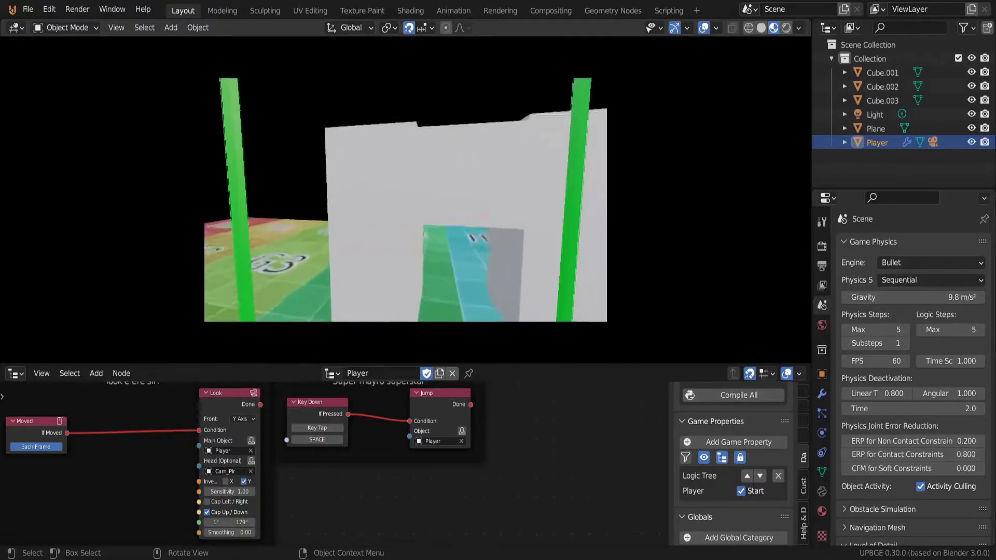
pyautogui.press('s')
pyautogui.press('w')
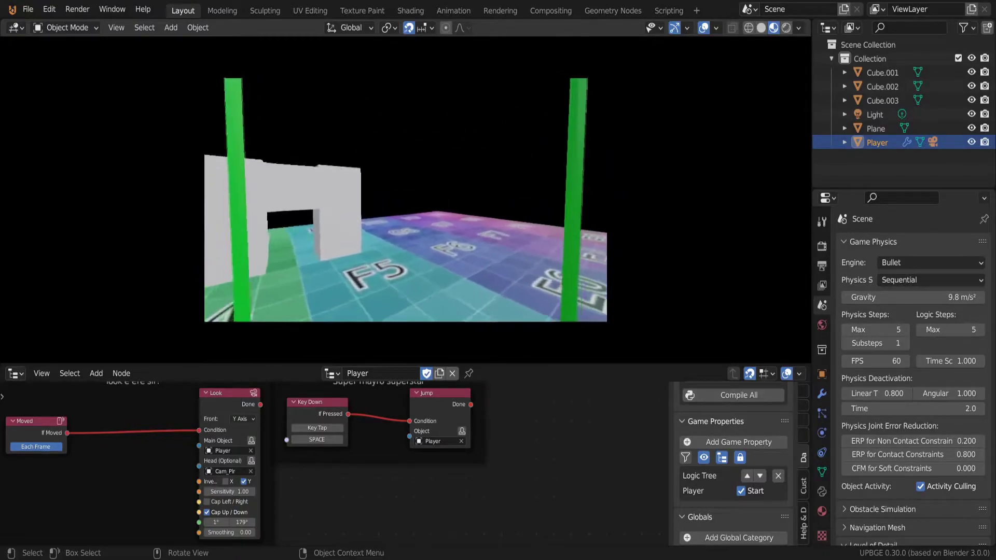
pyautogui.press('s')
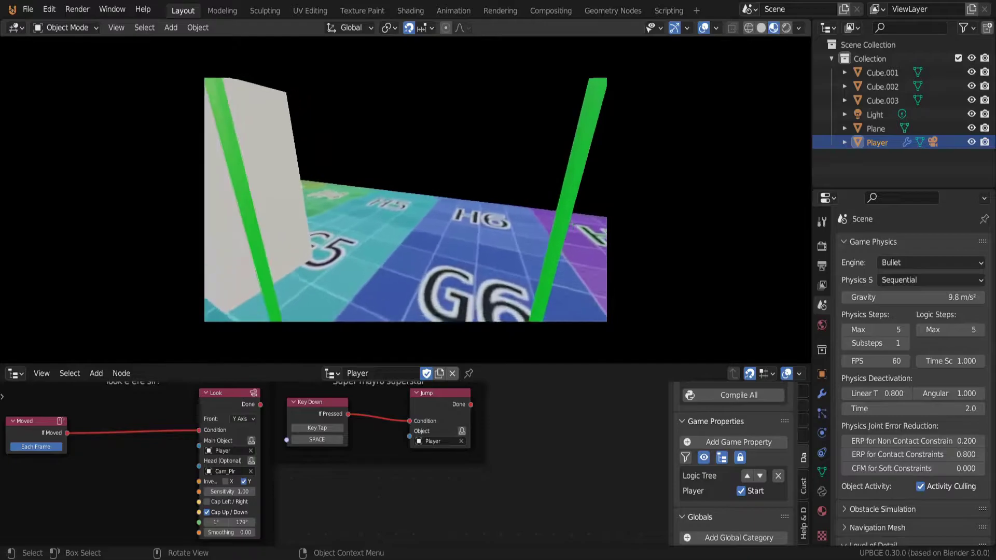
pyautogui.press('w')
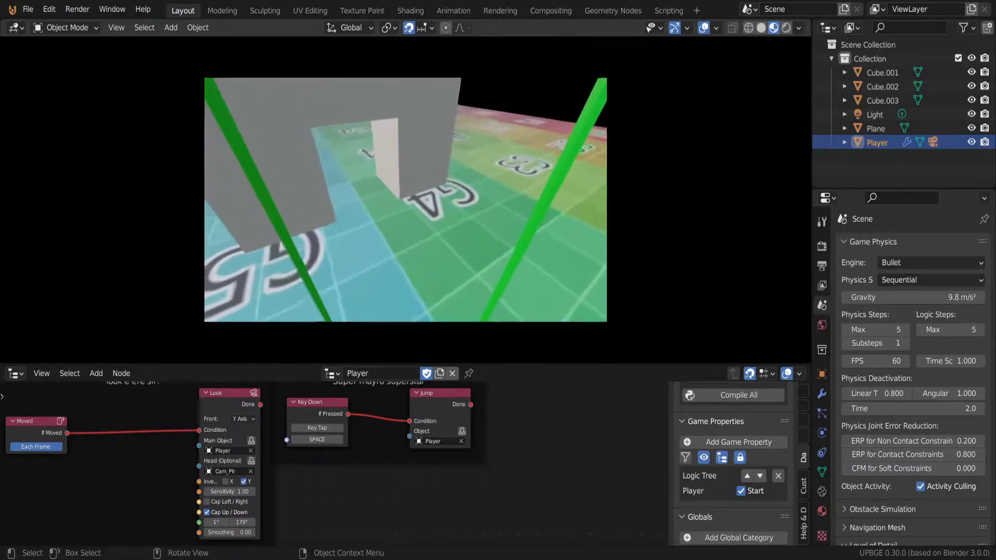
pyautogui.press('s')
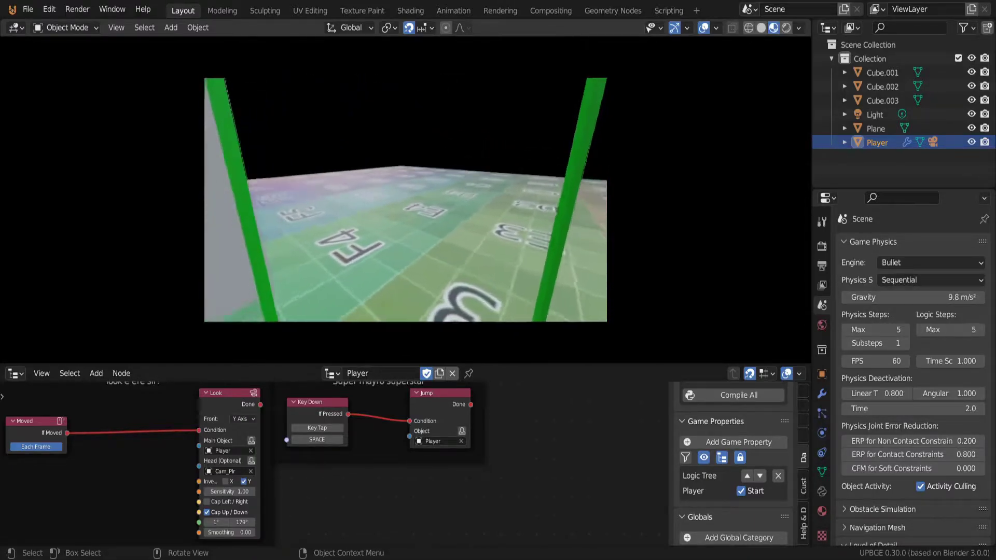
pyautogui.press('s')
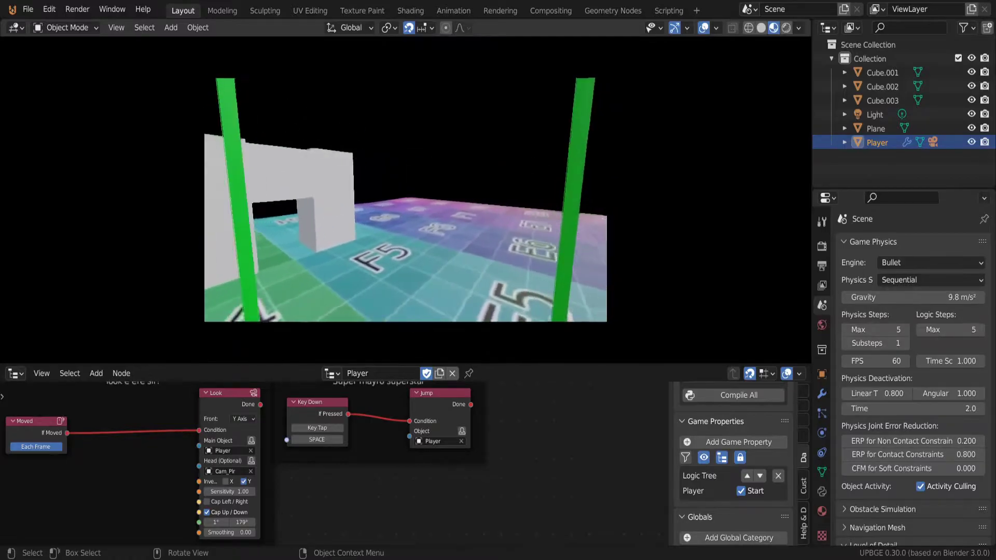
pyautogui.press('w')
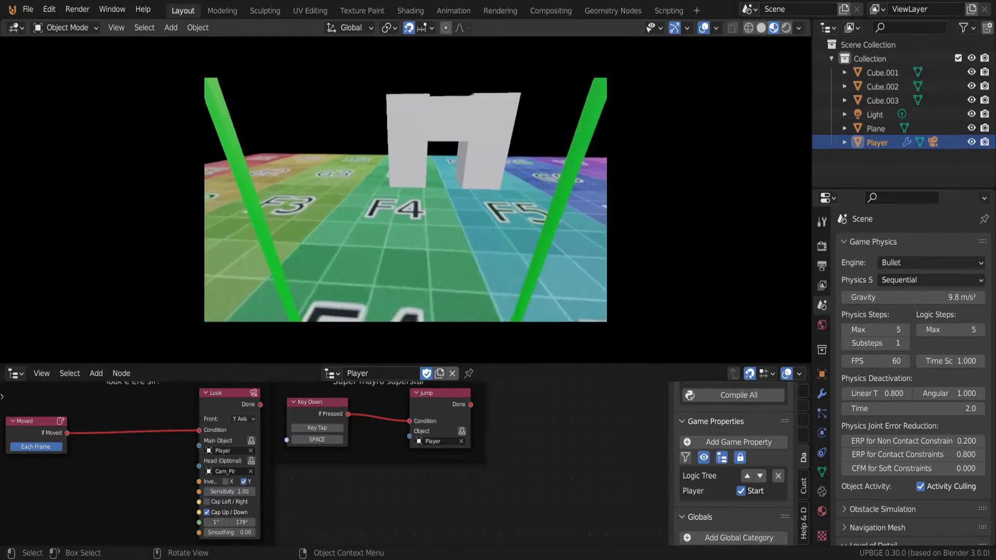
pyautogui.press('Escape')
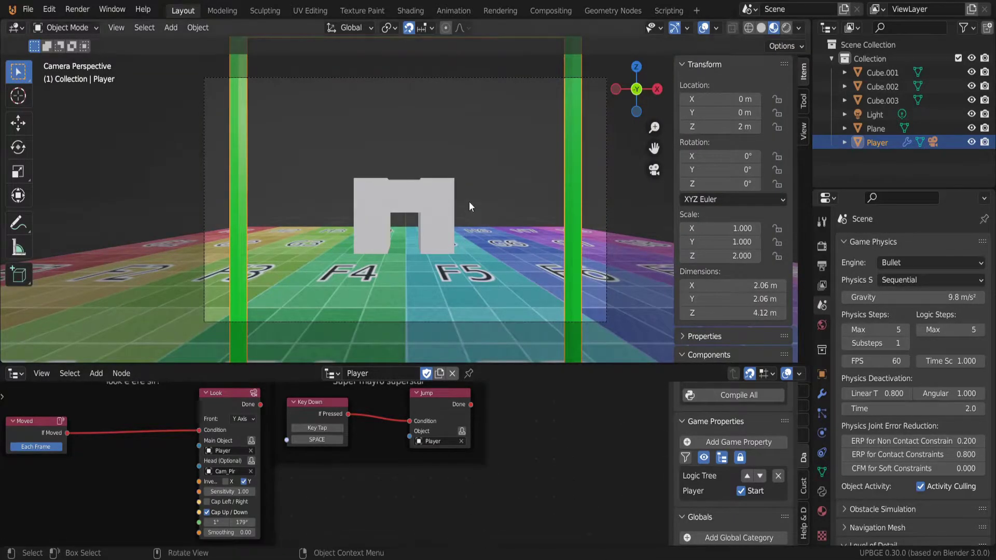
pyautogui.press('p')
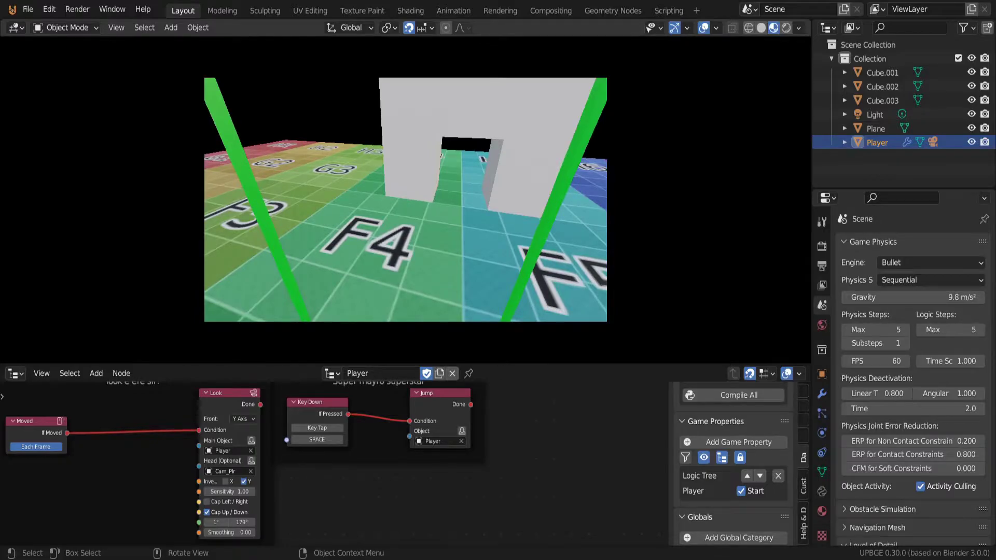
pyautogui.press('Escape')
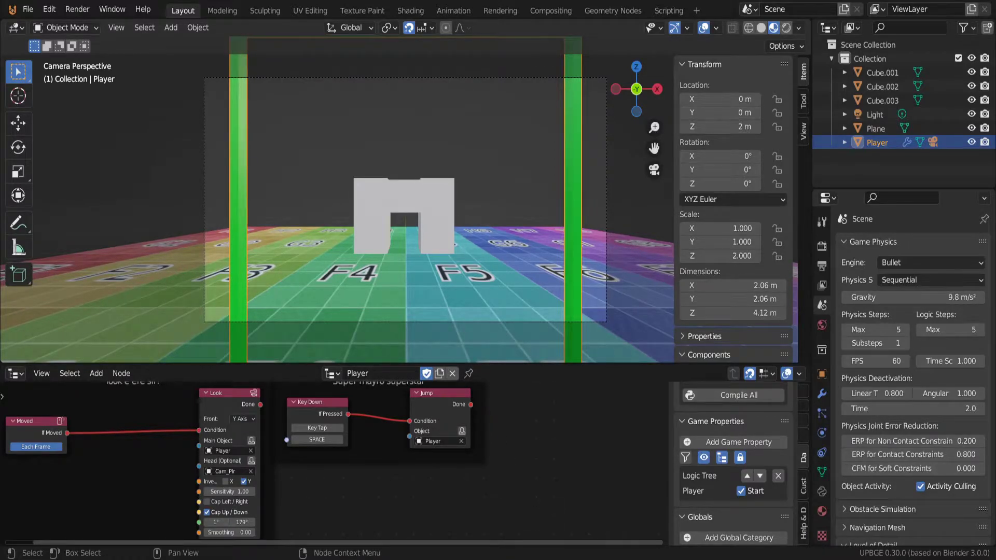
# - Delete the Walk node connected to the LEFT_CTRL Key Down node in the Player logic tree
pyautogui.moveTo(161, 450); pyautogui.dragTo(307, 433, button='middle')
pyautogui.scroll(-6, 382, 469)
pyautogui.moveTo(396, 467); pyautogui.dragTo(340, 426, button='middle')
pyautogui.scroll(3, 382, 462)
pyautogui.scroll(-3, 393, 494)
pyautogui.moveTo(393, 493); pyautogui.dragTo(385, 510, button='middle')
pyautogui.scroll(2, 389, 501)
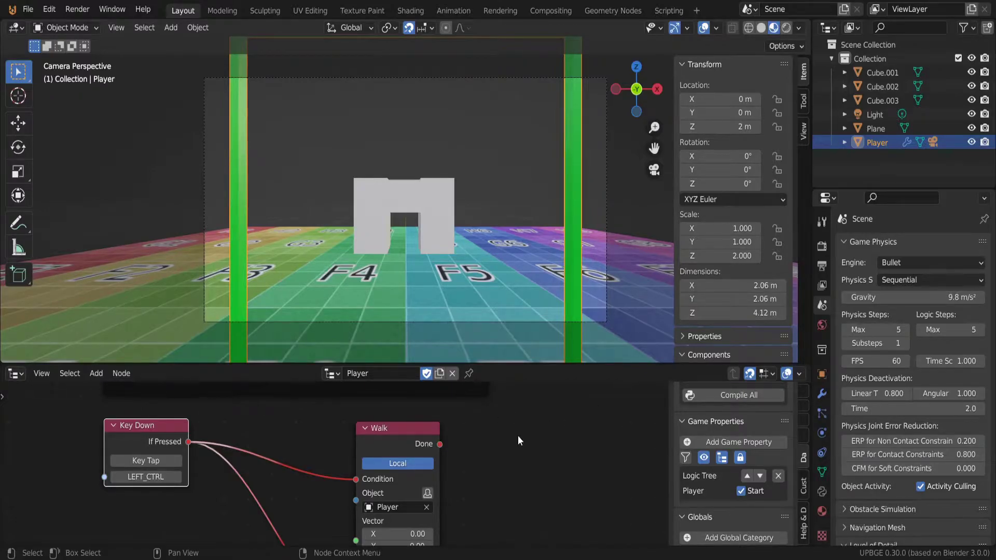
pyautogui.click(411, 437)
pyautogui.press('Delete')
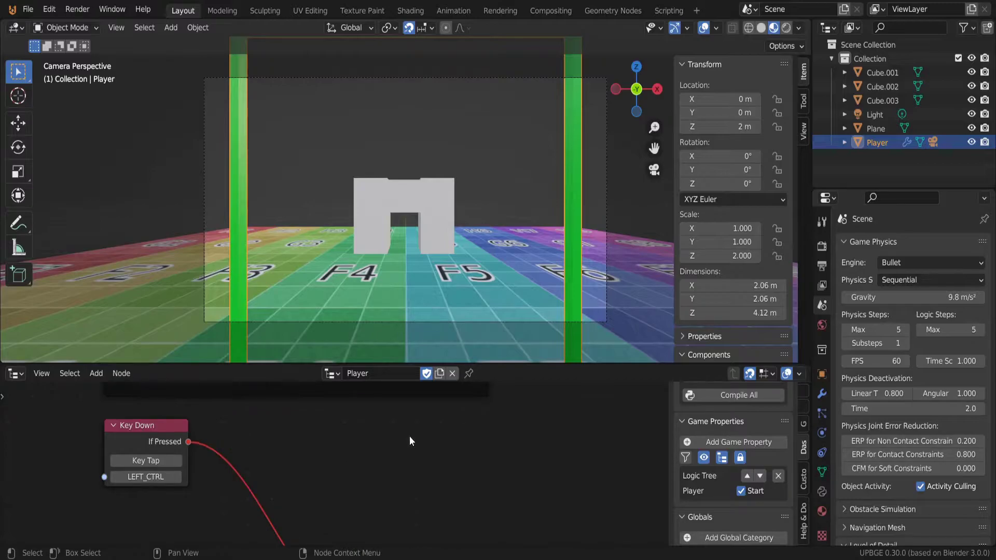
# - Add an Apply Impulse node to the Player logic tree beside the LEFT_CTRL Key Down node
pyautogui.hotkey('shift', 'a')
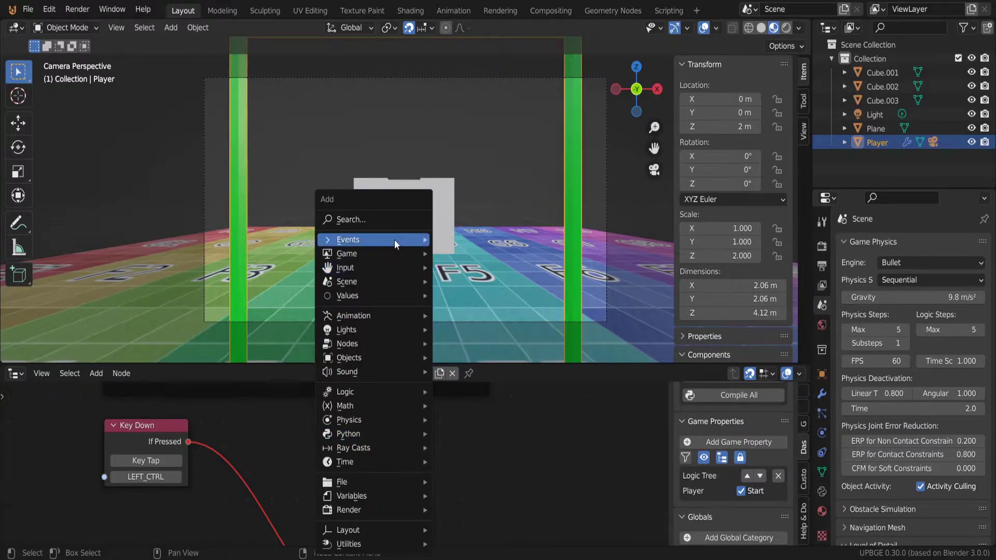
pyautogui.moveTo(395, 239)
pyautogui.click(392, 221)
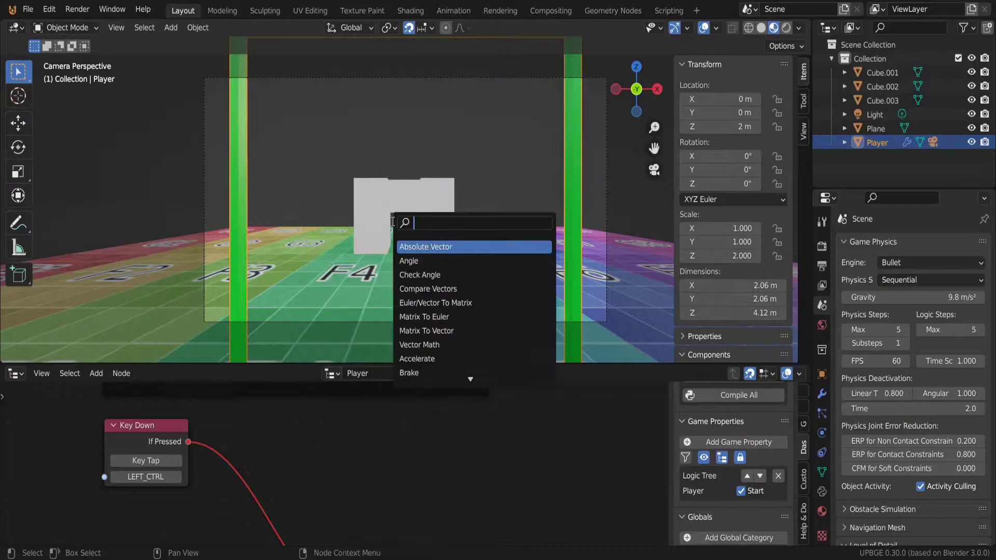
pyautogui.write('apply')
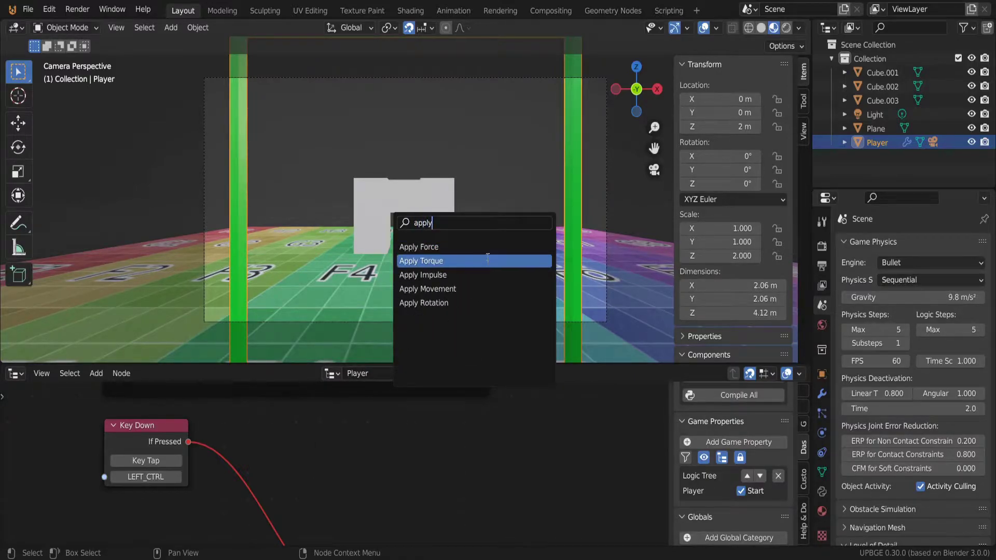
pyautogui.click(483, 275)
pyautogui.click(450, 462)
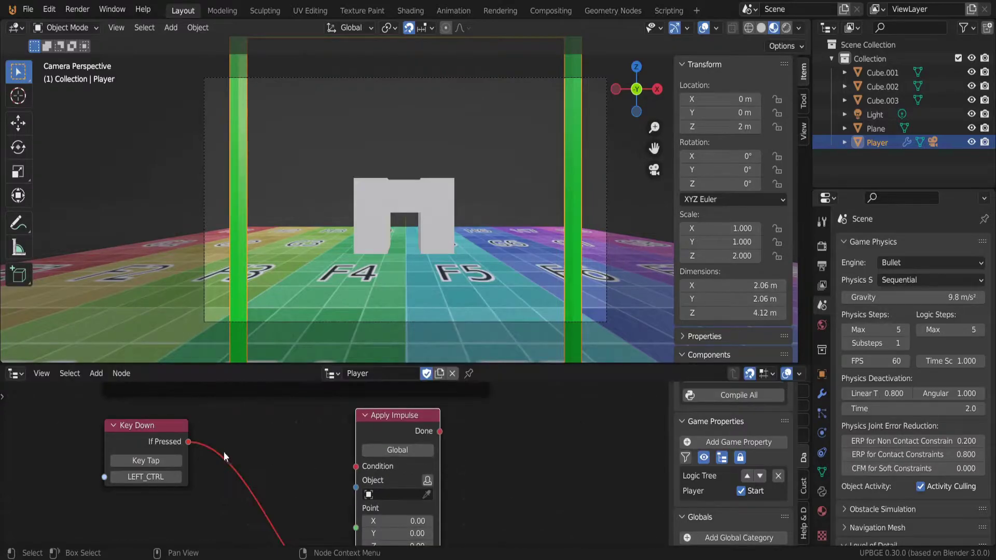
# - Set the Apply Impulse node's object to Player and link the LEFT_CTRL Key Down node's If Pressed output to its Condition
pyautogui.scroll(-2, 362, 470)
pyautogui.scroll(3, 369, 453)
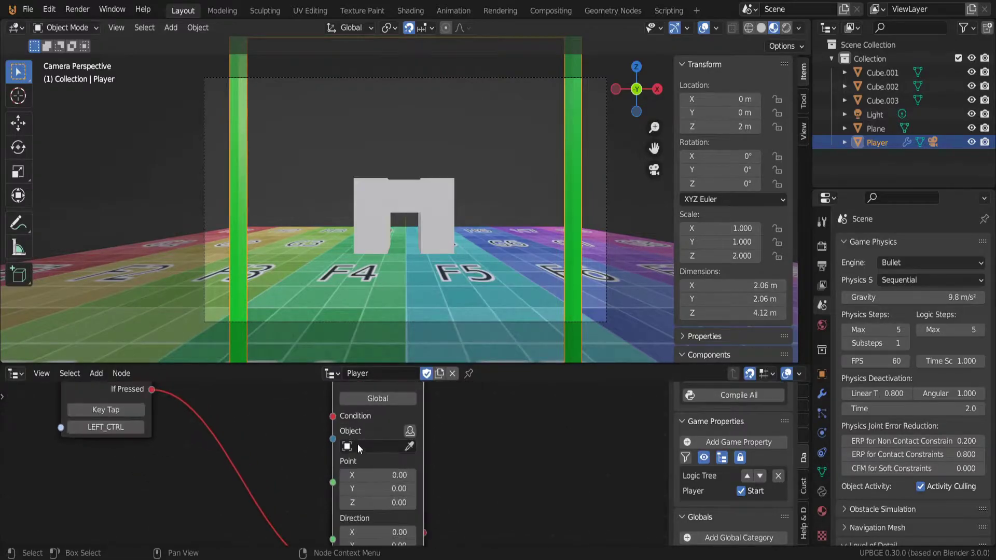
pyautogui.click(357, 445)
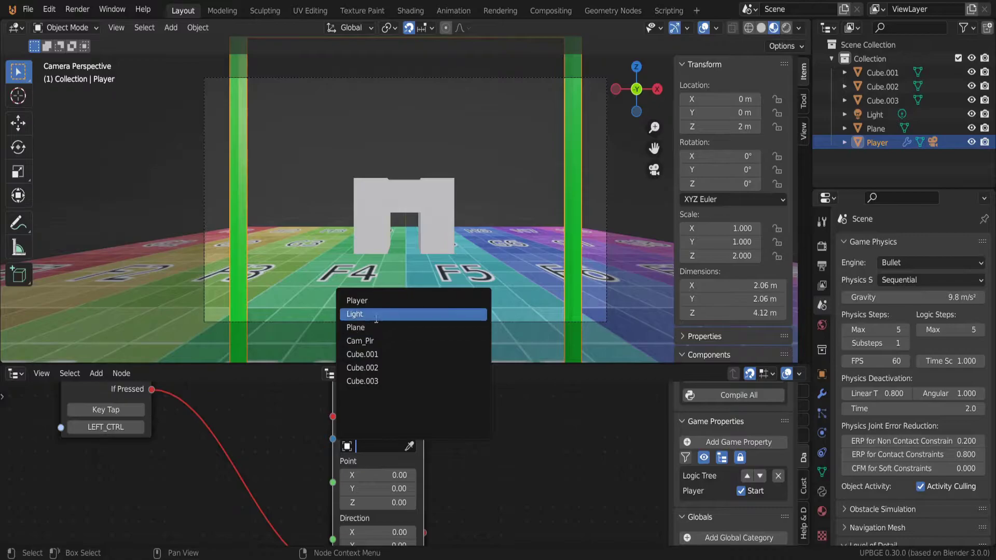
pyautogui.click(375, 301)
pyautogui.moveTo(152, 390); pyautogui.dragTo(332, 416)
pyautogui.scroll(-2, 364, 453)
pyautogui.moveTo(341, 472); pyautogui.dragTo(340, 473, button='middle')
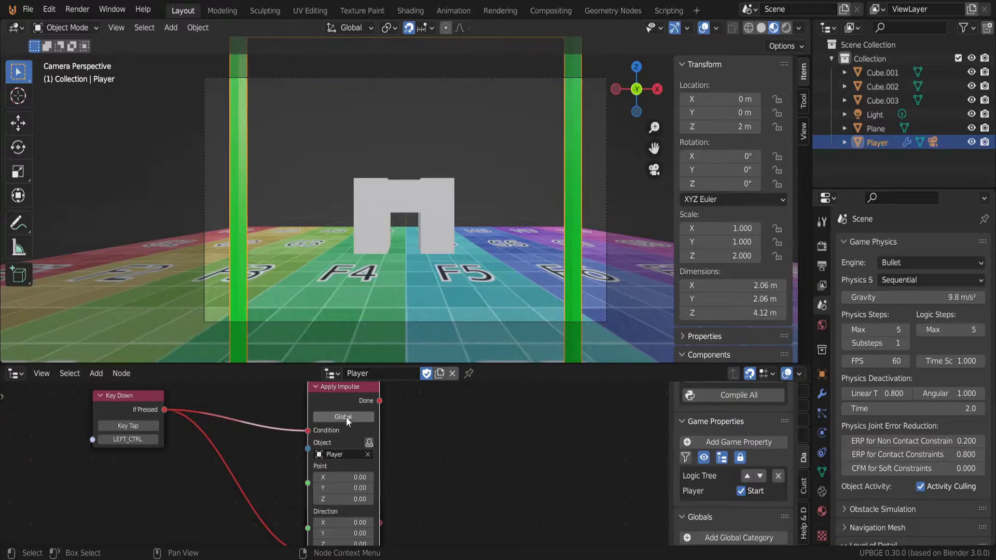
# - Switch the Apply Impulse node from Global to Local and set its Direction Z to 1
pyautogui.scroll(3, 347, 417)
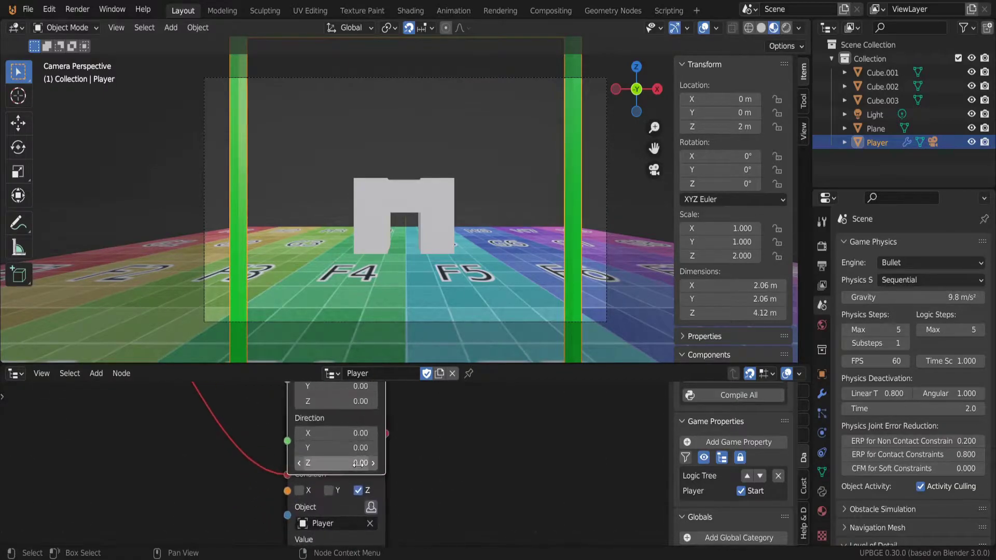
pyautogui.click(359, 464)
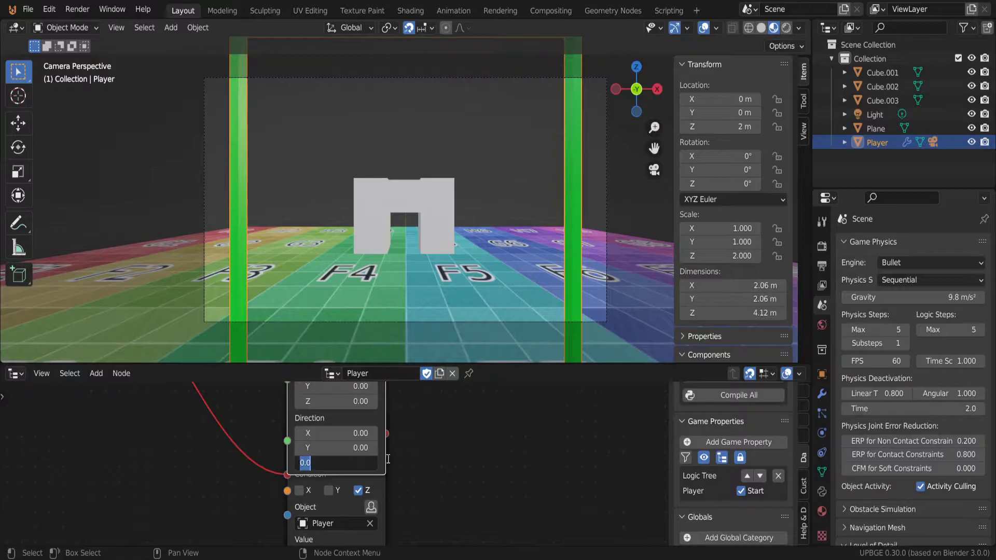
pyautogui.write('1')
pyautogui.press('Return')
pyautogui.scroll(-4, 419, 456)
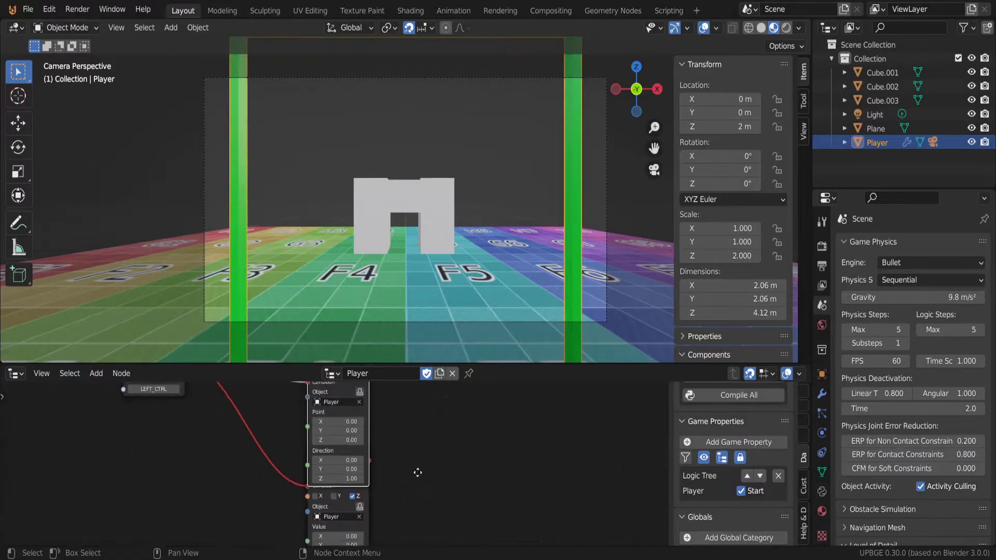
# - Run the game with the player seen from outside, trigger the crouch impulse several times, move the player around, and stop
pyautogui.moveTo(438, 356); pyautogui.dragTo(381, 210, button='middle')
pyautogui.scroll(-4, 409, 236)
pyautogui.press('p')
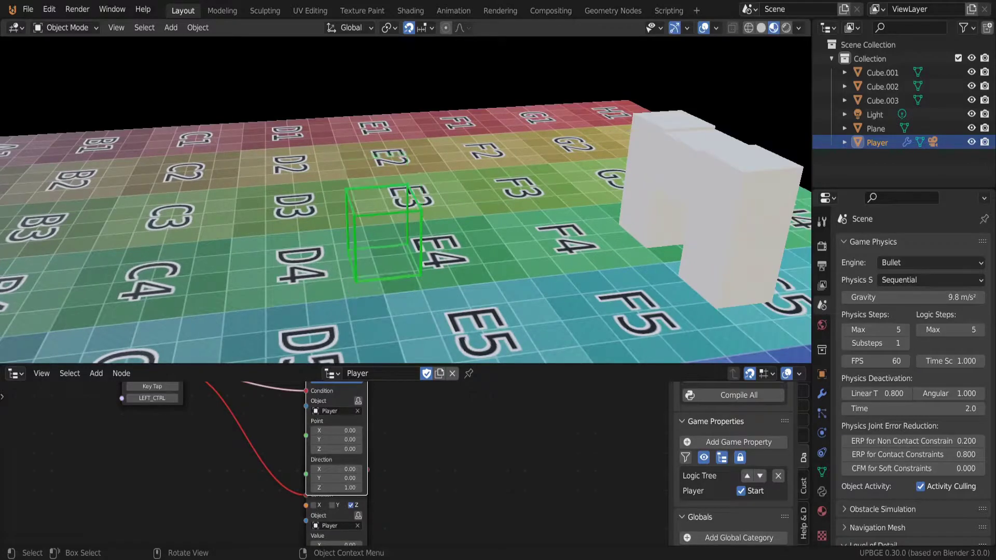
pyautogui.press('ctrl')
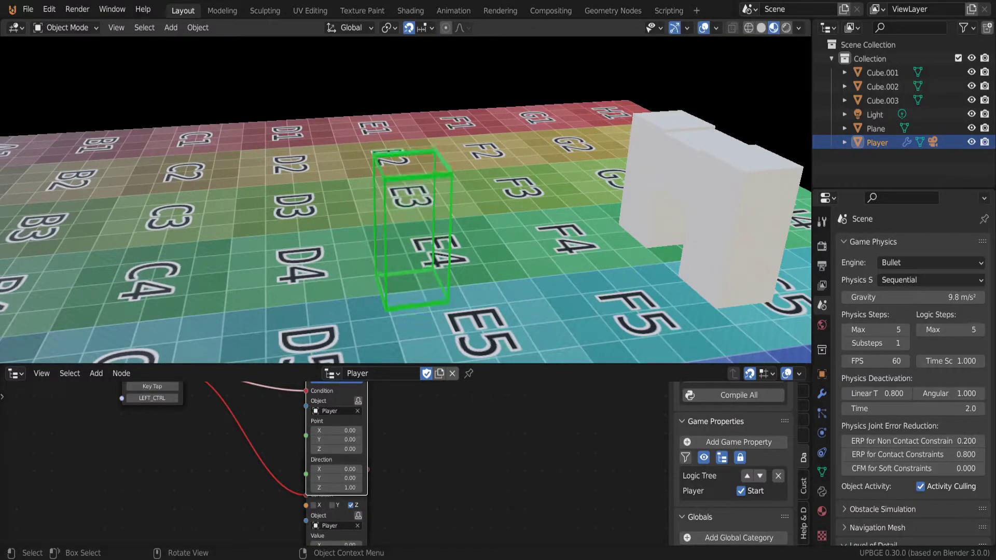
pyautogui.press('ctrl')
pyautogui.press('ctrl')
pyautogui.press('a')
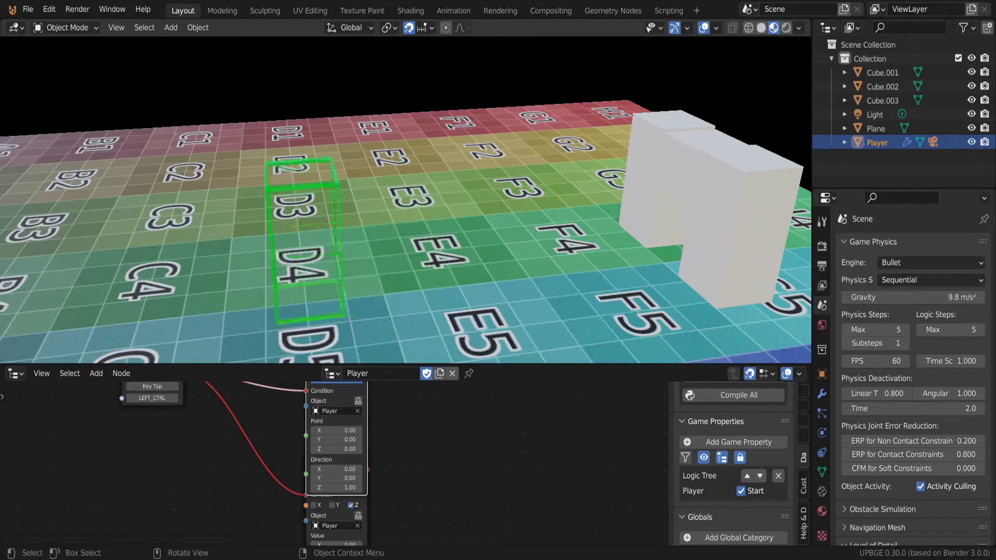
pyautogui.press('w')
pyautogui.press('d')
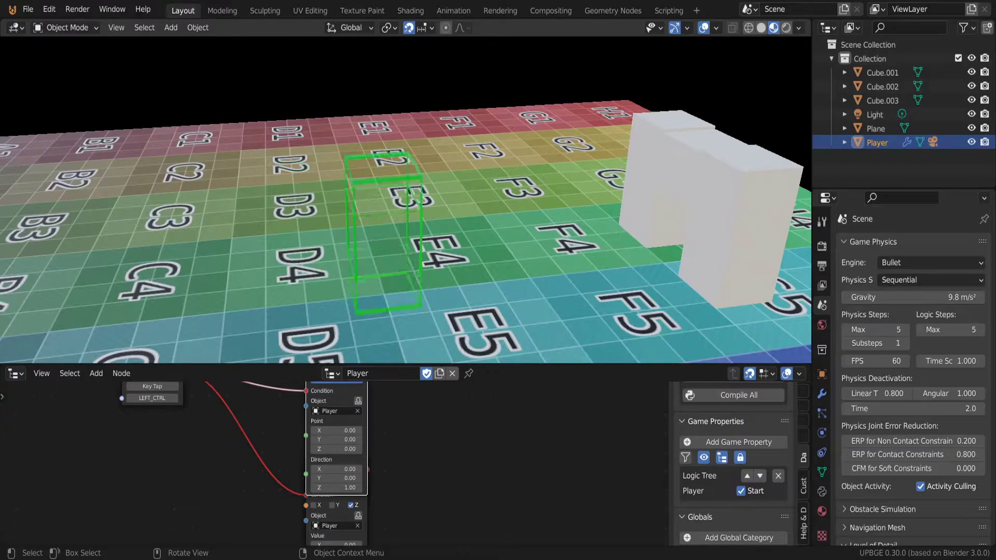
pyautogui.press('Escape')
# - Set the Apply Impulse node's Direction Z to 2, then run the game to test it and stop
pyautogui.click(346, 500)
pyautogui.write('2')
pyautogui.press('Return')
pyautogui.press('p')
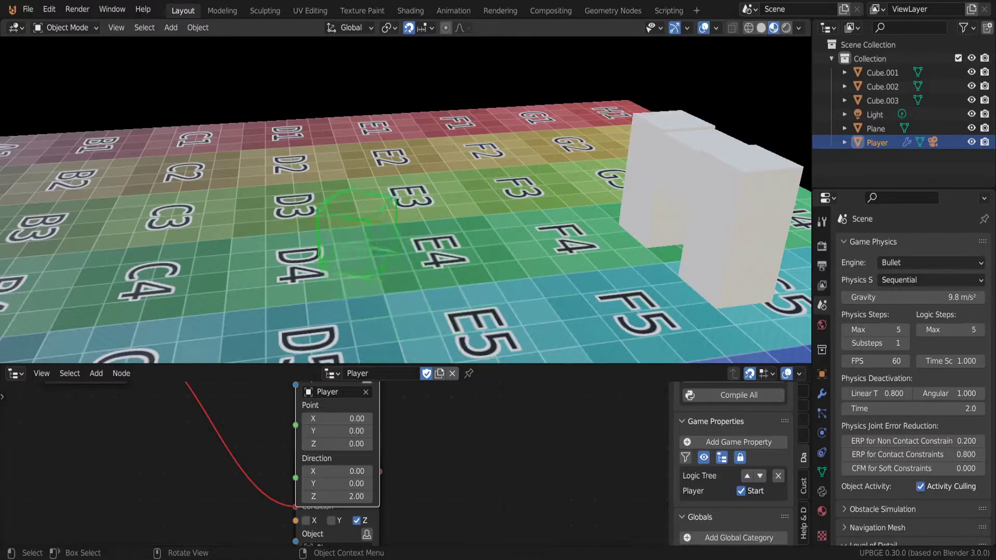
pyautogui.press('Escape')
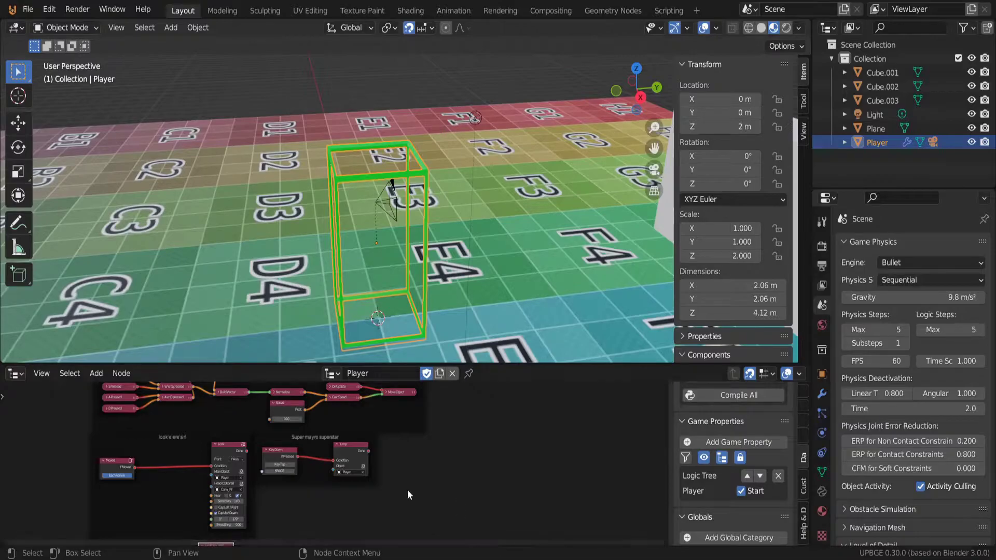
# - Delete the Jump node connected to the SPACE Key Down node in the Super mayro superstar frame
pyautogui.scroll(4, 418, 485)
pyautogui.scroll(3, 338, 461)
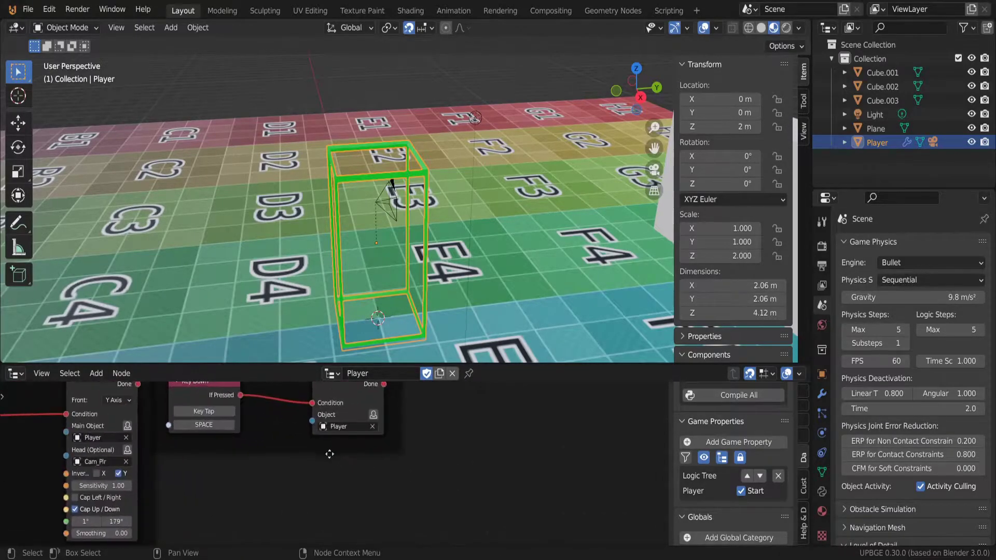
pyautogui.moveTo(330, 416); pyautogui.dragTo(357, 418)
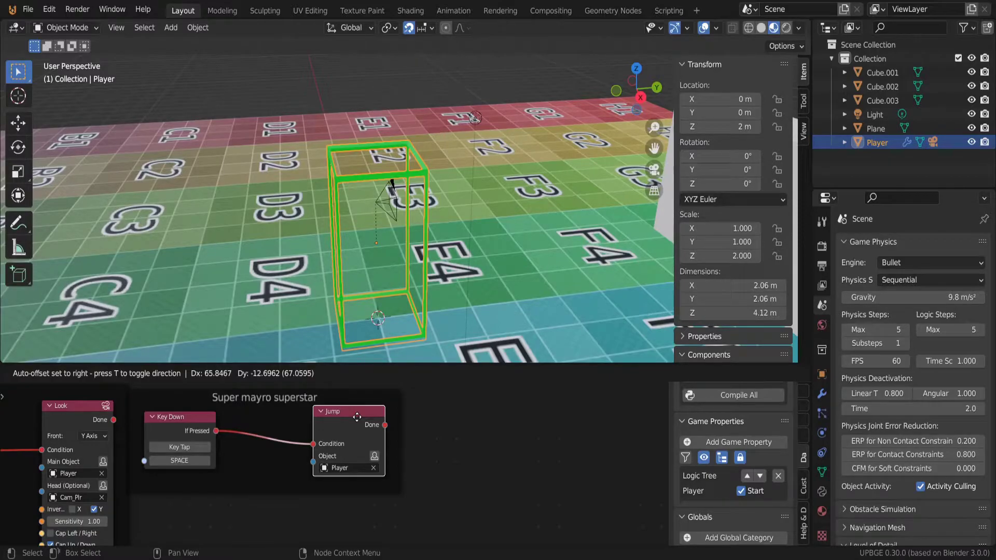
pyautogui.moveTo(357, 417); pyautogui.dragTo(357, 417)
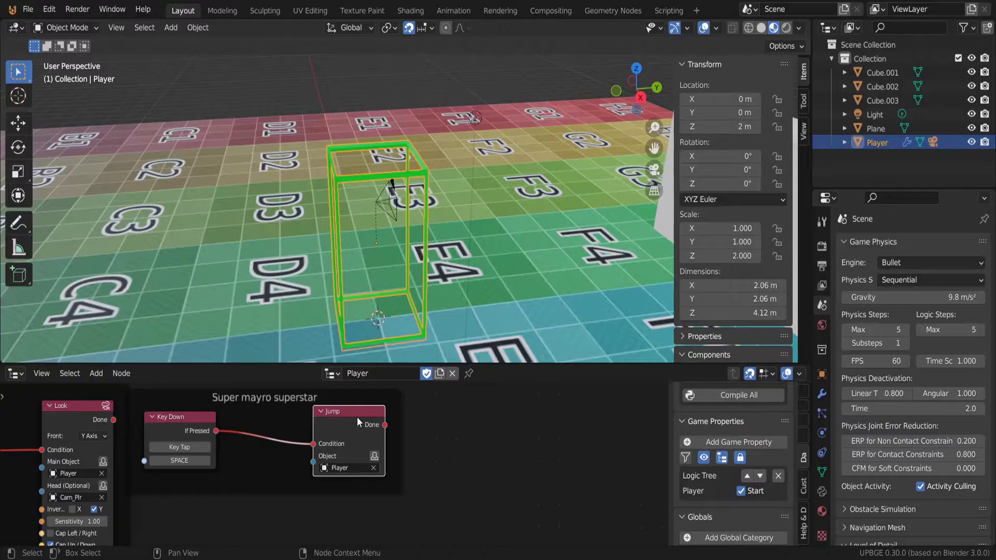
pyautogui.press('x')
# - Add a Ray node next to the SPACE Key Down node
pyautogui.hotkey('shift', 'a')
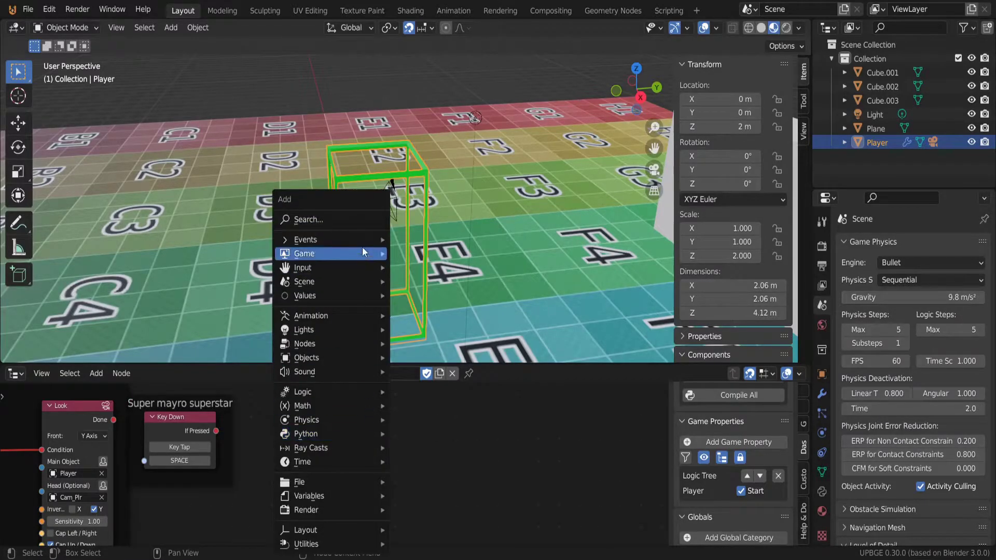
pyautogui.click(357, 222)
pyautogui.write('ray')
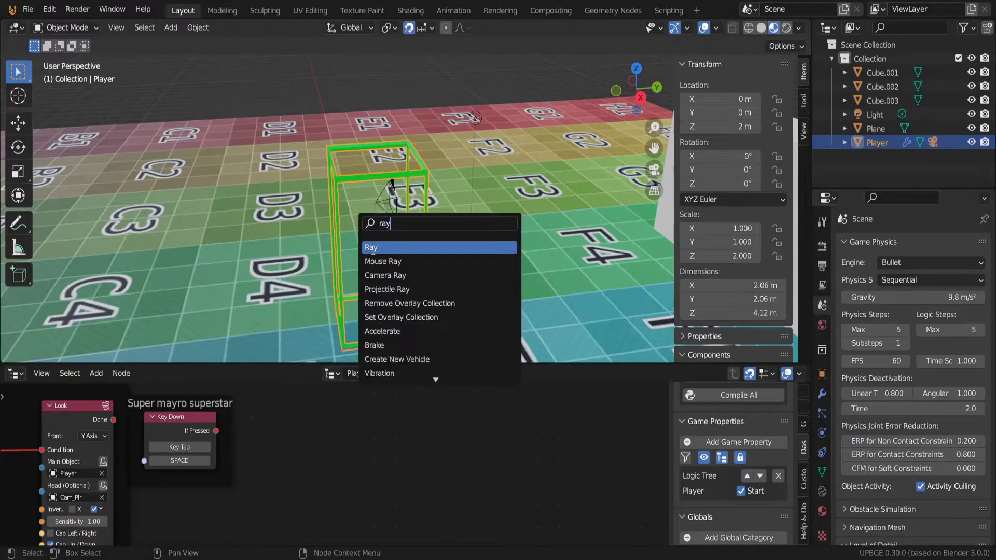
pyautogui.click(373, 248)
pyautogui.click(311, 412)
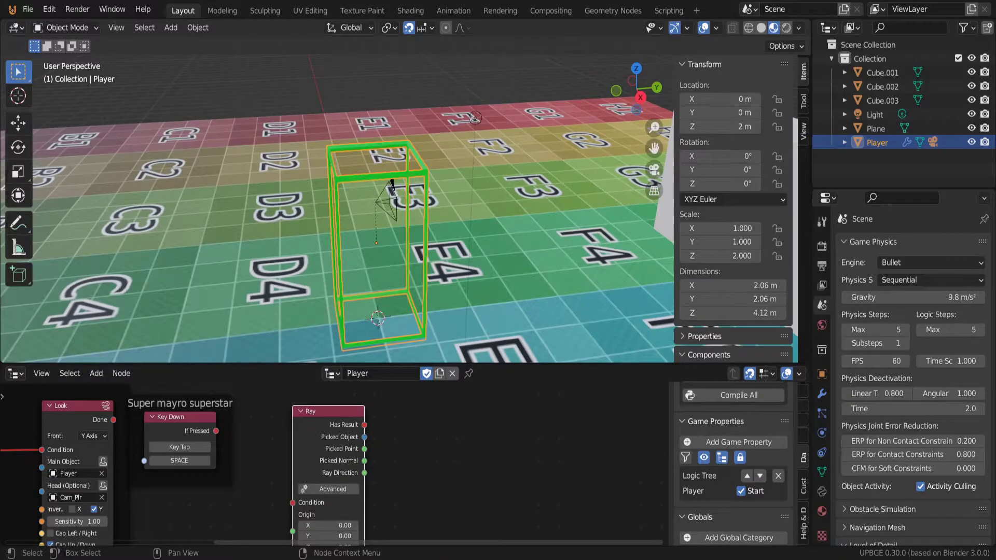
# - Link the SPACE Key Down node's If Pressed output to the Ray node's Condition
pyautogui.scroll(-4, 395, 462)
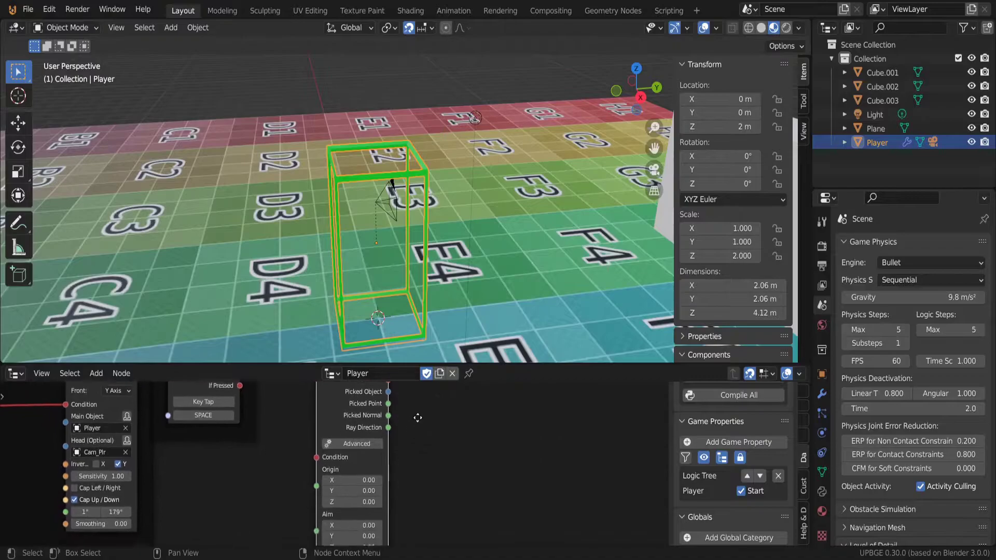
pyautogui.moveTo(492, 221)
pyautogui.mouseDown(button='middle')
pyautogui.moveTo(389, 222)
pyautogui.moveTo(485, 219)
pyautogui.mouseUp(button='middle')
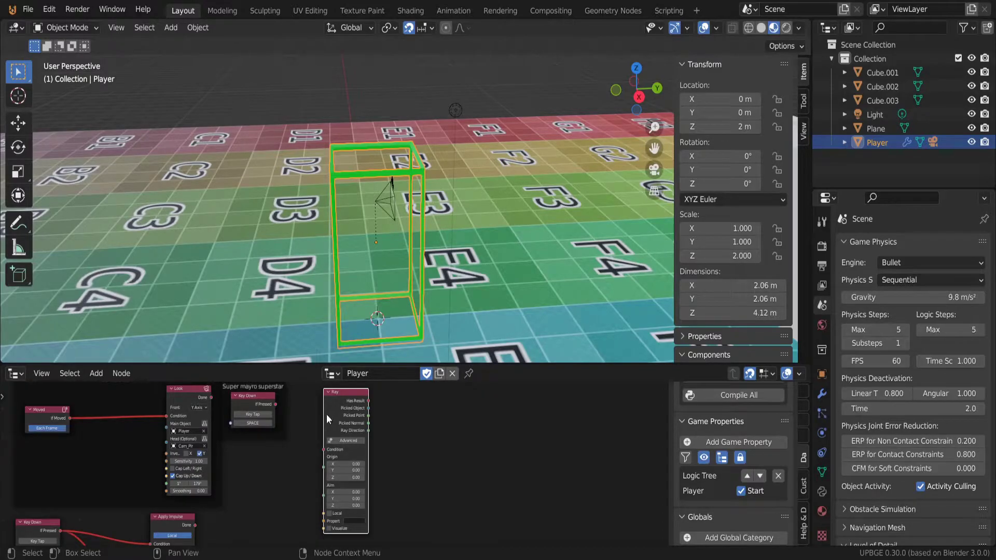
pyautogui.scroll(3, 314, 425)
pyautogui.moveTo(319, 435); pyautogui.dragTo(317, 455, button='middle')
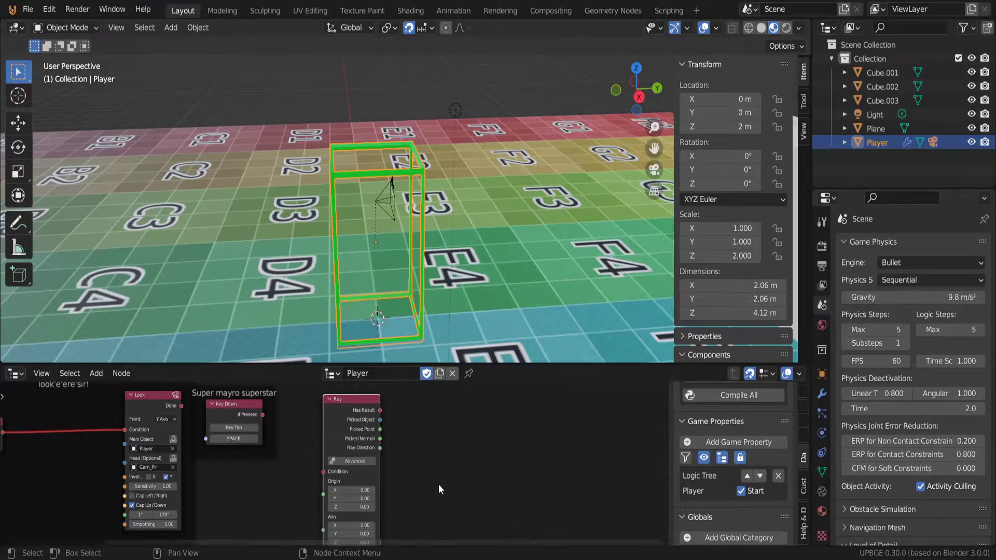
pyautogui.scroll(3, 335, 435)
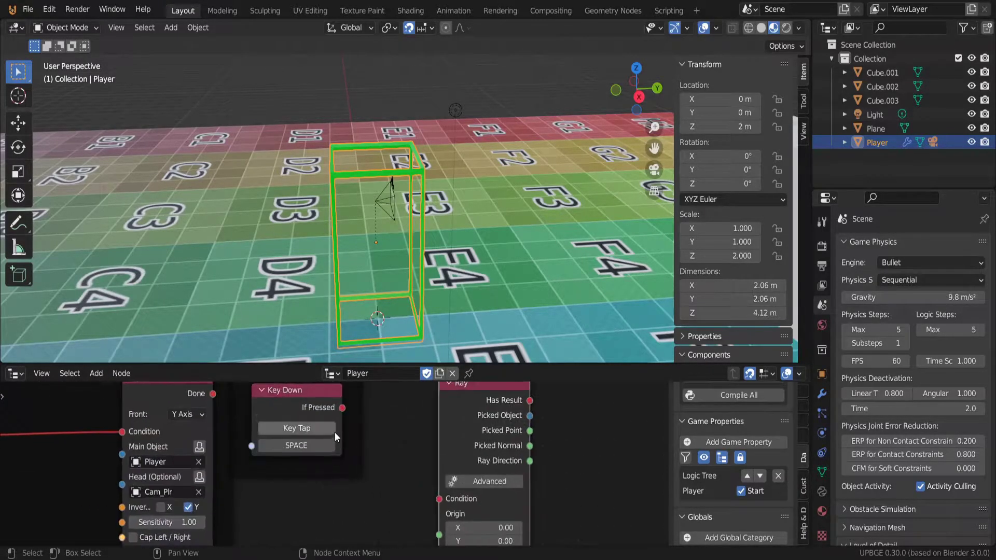
pyautogui.moveTo(318, 412); pyautogui.dragTo(414, 502)
# - Bring up the Ray node's Origin and Aim settings, then run the game briefly and stop it
pyautogui.scroll(-3, 484, 499)
pyautogui.moveTo(442, 517); pyautogui.dragTo(367, 451, button='middle')
pyautogui.scroll(4, 358, 423)
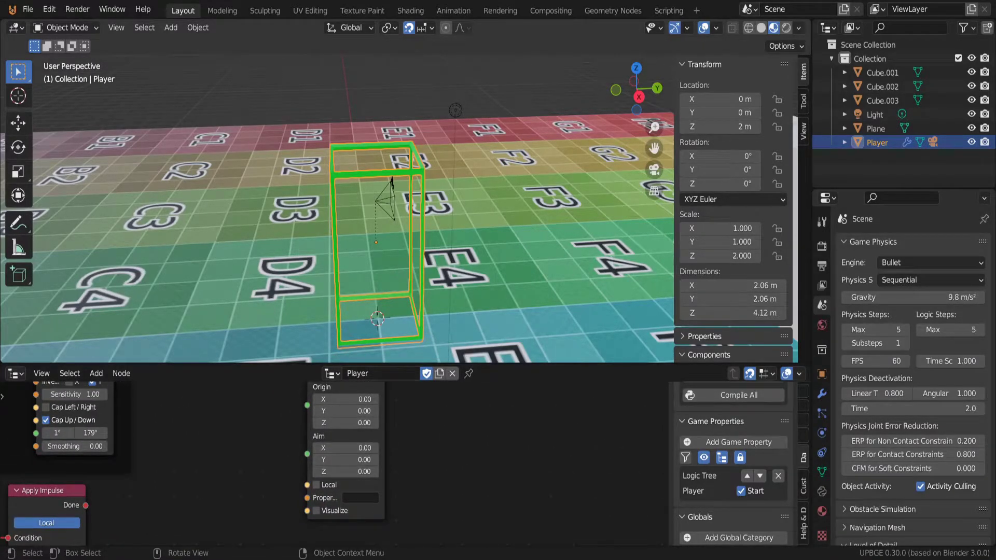
pyautogui.press('p')
pyautogui.press('Escape')
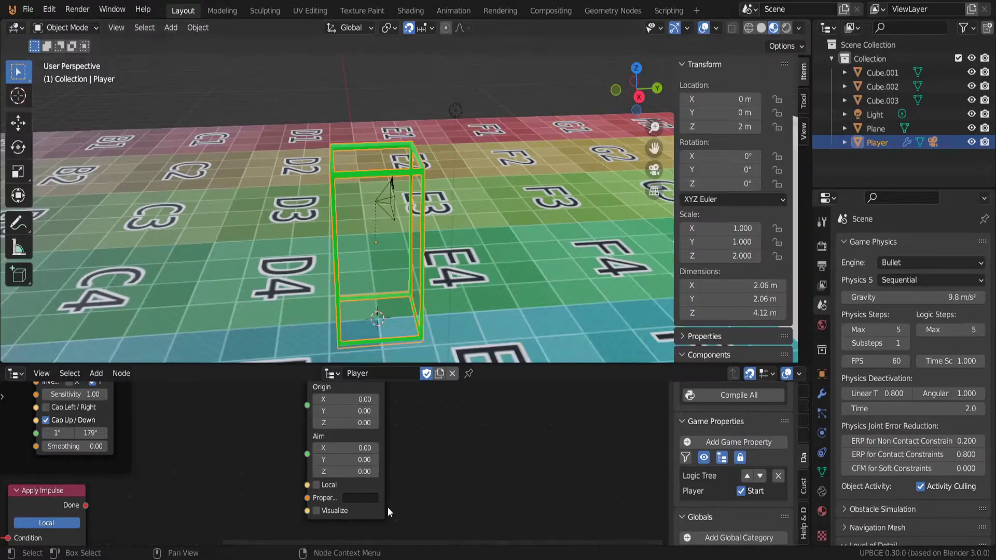
# - Enable Visualize on the Ray node and test the ray in a short game run
pyautogui.scroll(2, 344, 495)
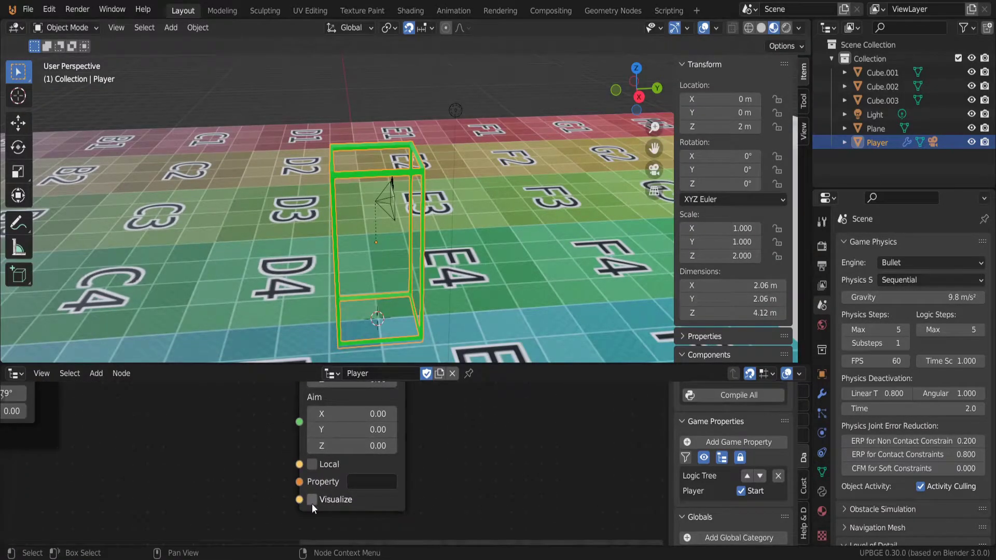
pyautogui.click(312, 500)
pyautogui.scroll(-2, 311, 503)
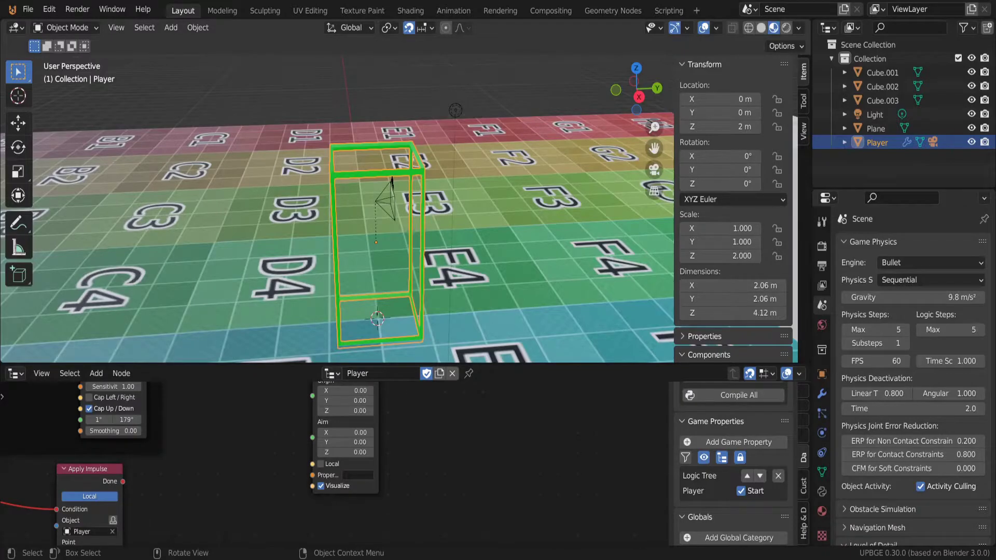
pyautogui.press('p')
pyautogui.press('Escape')
# - Move the Ray node farther from the SPACE Key Down node to make room between them
pyautogui.scroll(1, 364, 419)
pyautogui.moveTo(363, 419); pyautogui.dragTo(368, 487, button='middle')
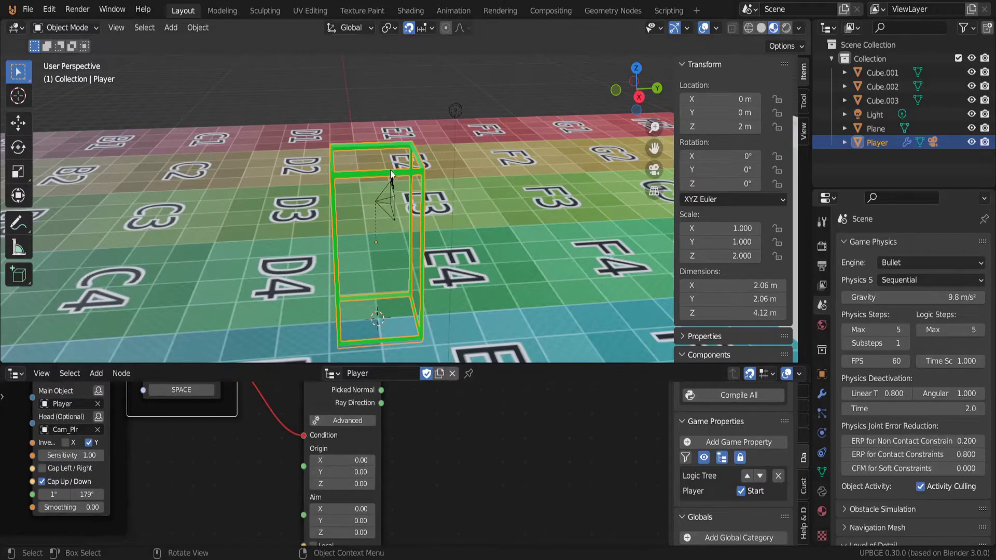
pyautogui.moveTo(290, 452); pyautogui.dragTo(327, 454, button='middle')
pyautogui.scroll(-1, 327, 454)
pyautogui.scroll(-4, 353, 425)
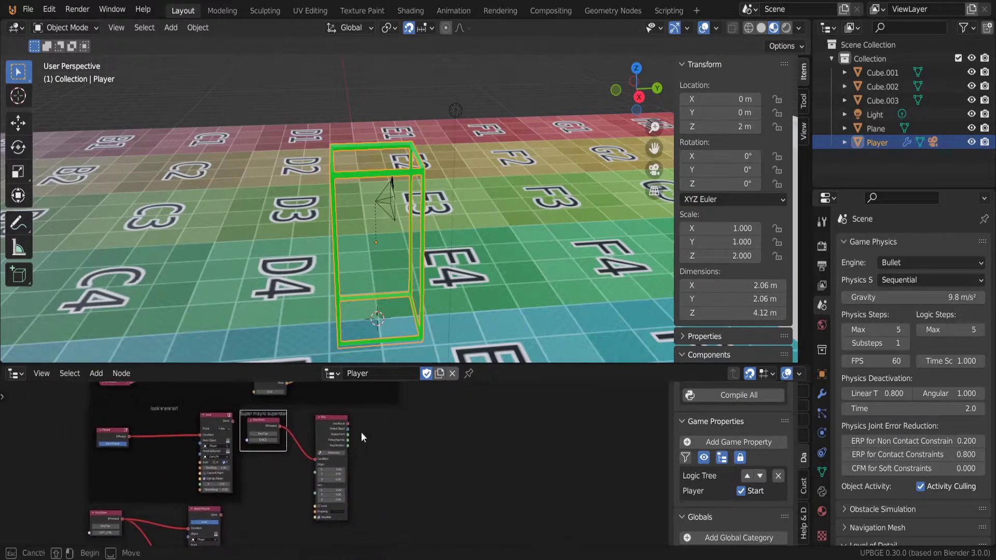
pyautogui.moveTo(318, 415); pyautogui.dragTo(399, 424)
# - Add a Get Position / Rotation / Scale etc. node between the SPACE Key Down node and the Ray node
pyautogui.scroll(3, 332, 464)
pyautogui.hotkey('shift', 'a')
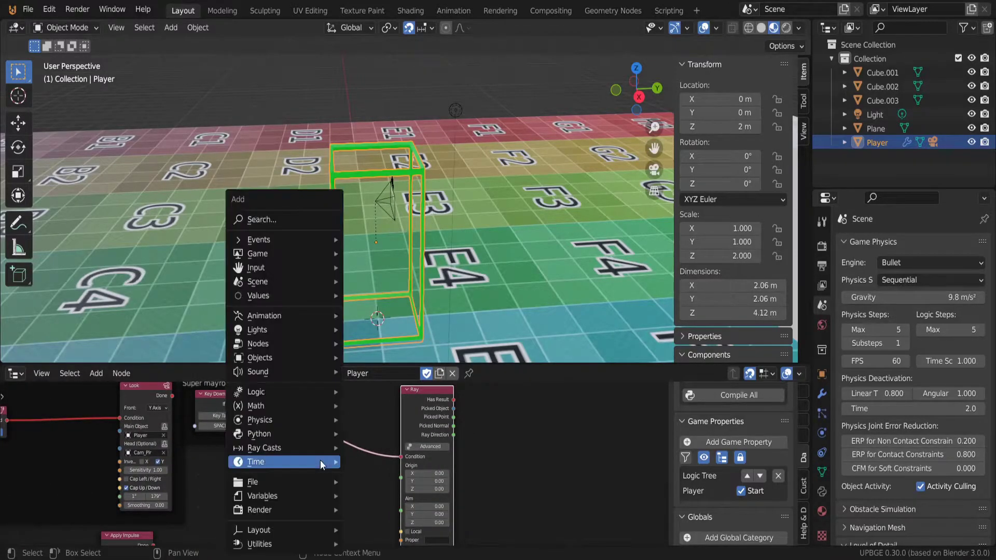
pyautogui.click(297, 216)
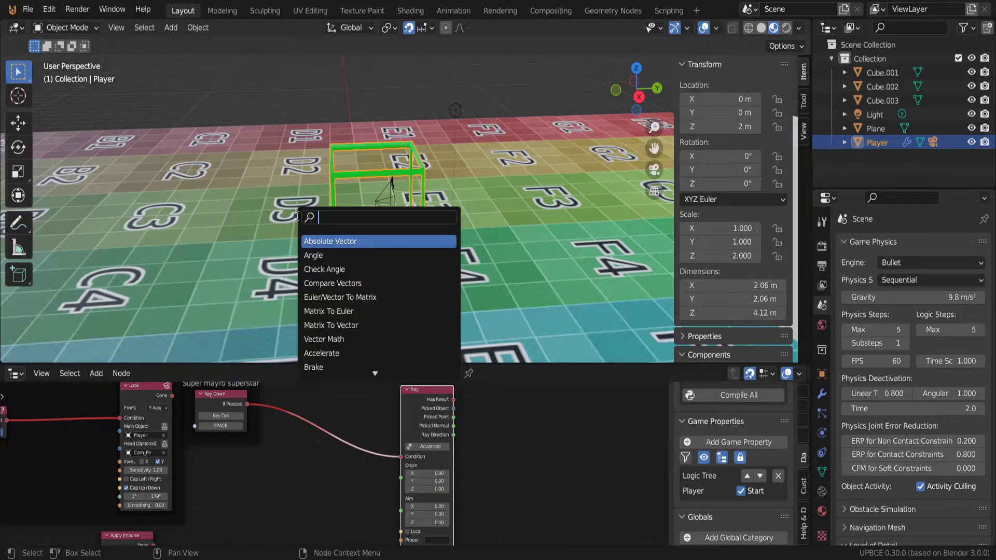
pyautogui.write('get posit')
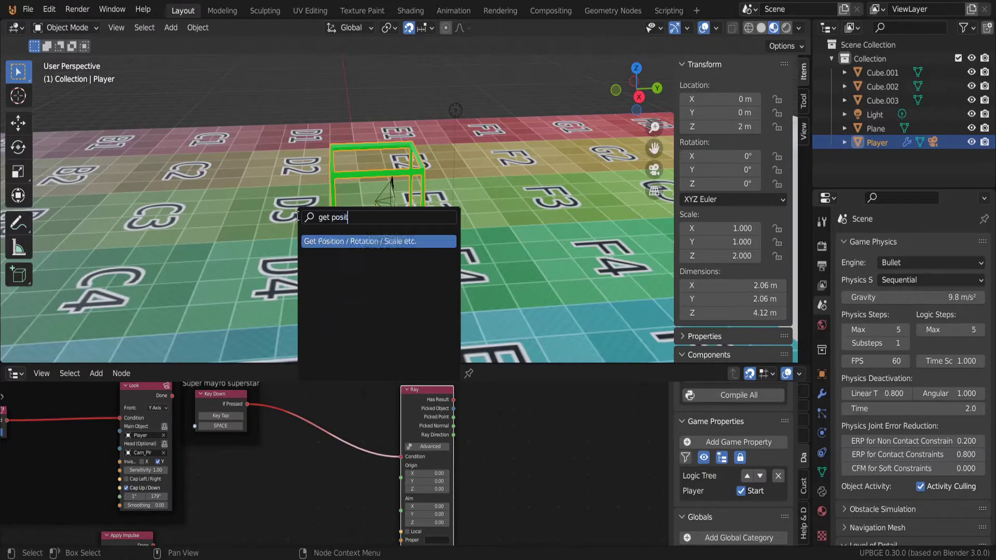
pyautogui.press('Return')
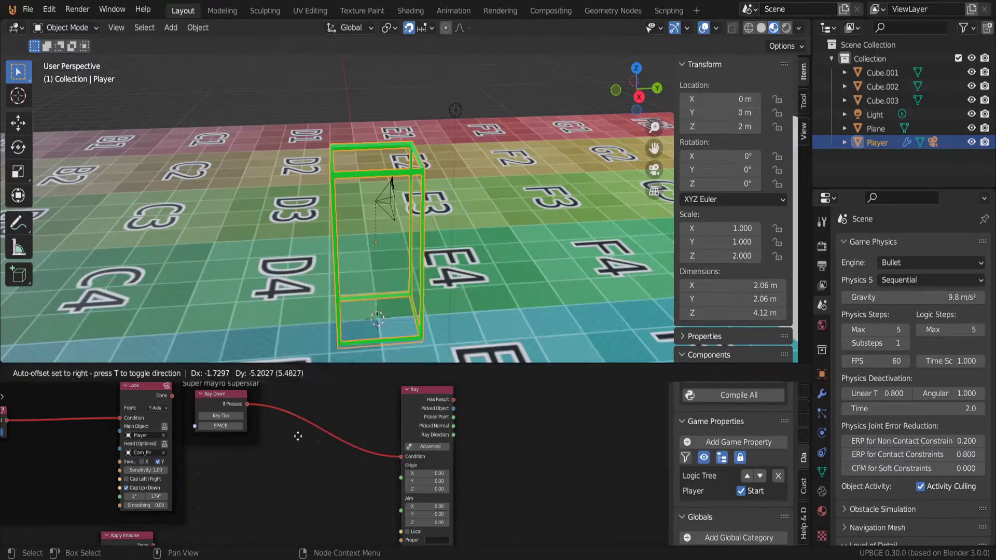
pyautogui.click(327, 453)
pyautogui.scroll(2, 328, 461)
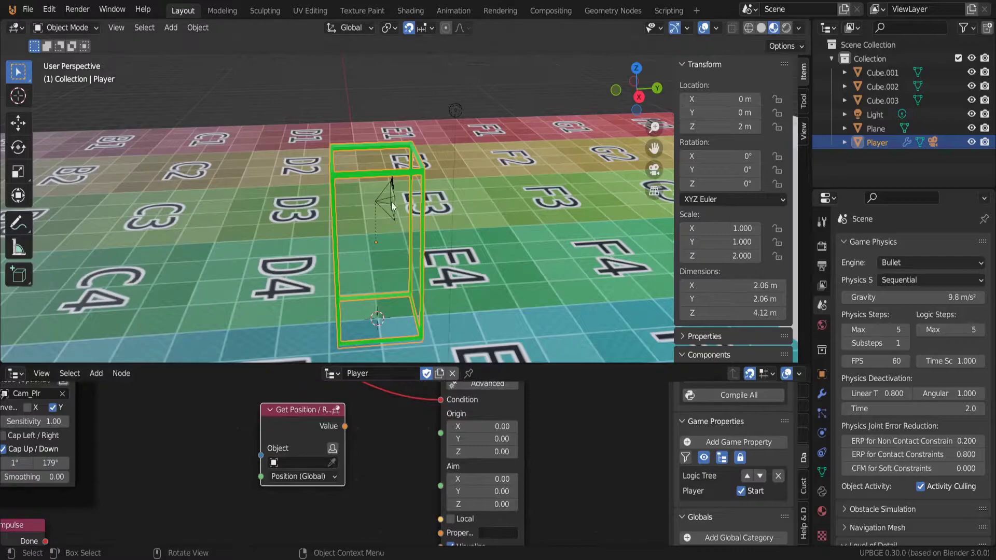
# - Set the Get Position node's Object to Player and link its Value output to the Ray node's Origin
pyautogui.click(299, 462)
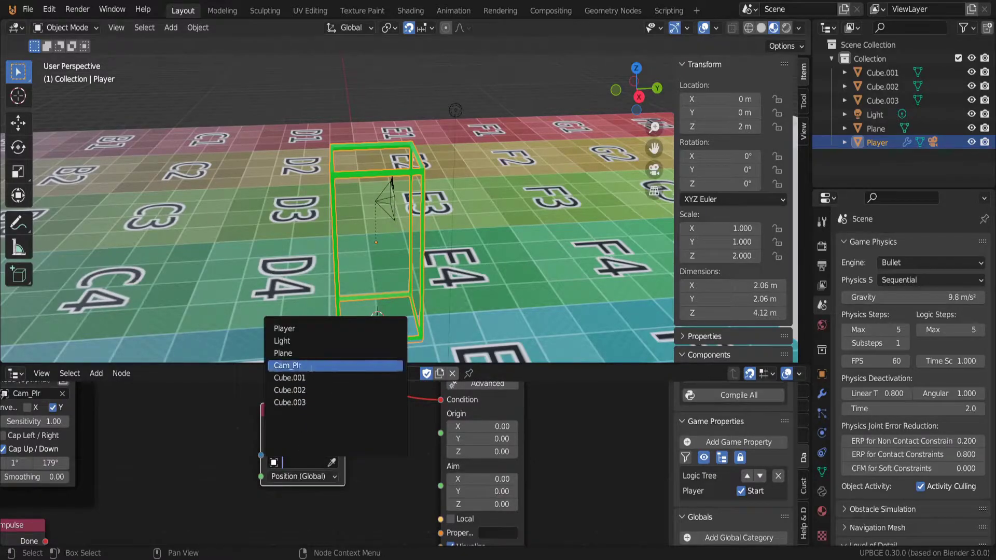
pyautogui.click(314, 330)
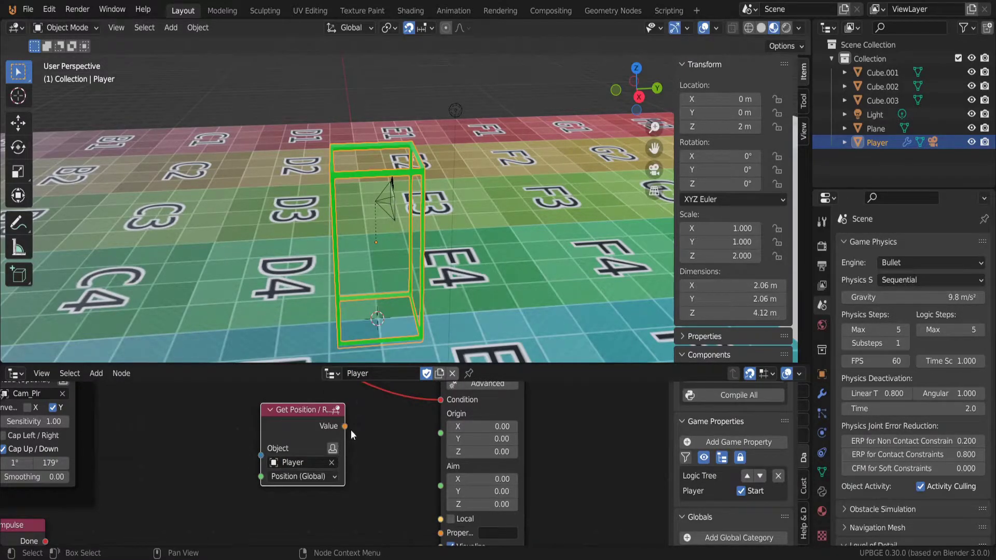
pyautogui.moveTo(345, 427); pyautogui.dragTo(446, 435)
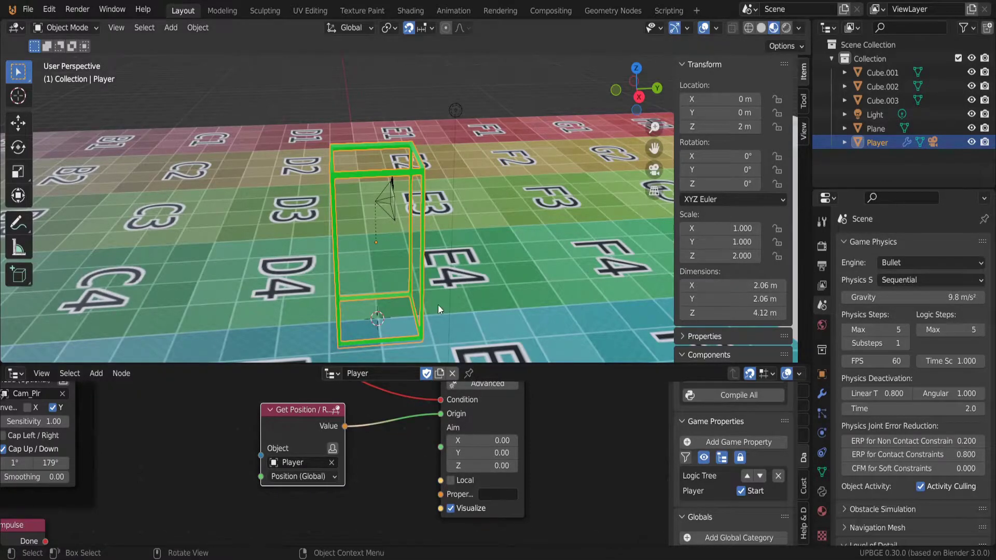
# - Run the game briefly, then unlink the SPACE Key Down node from the Ray node's Condition
pyautogui.press('p')
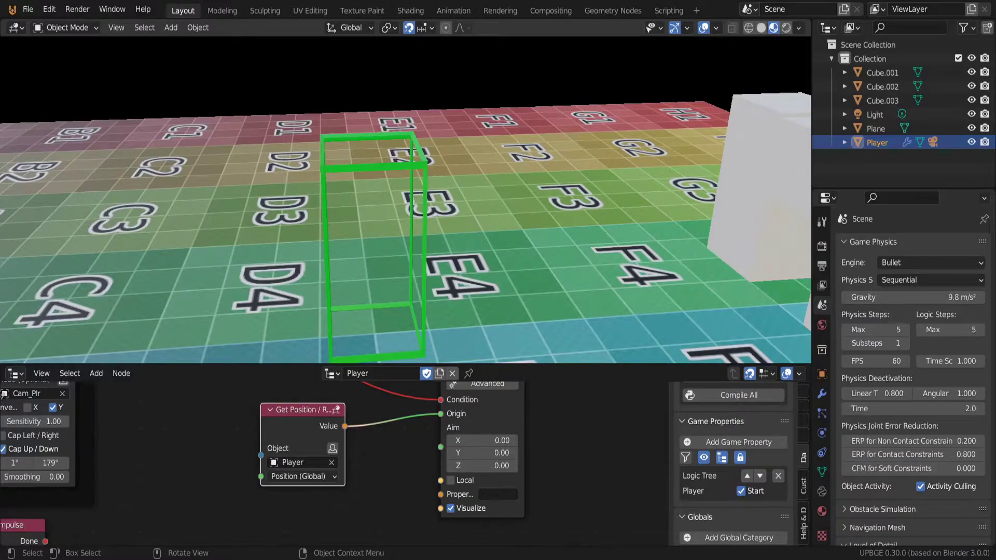
pyautogui.press('Escape')
pyautogui.scroll(-3, 360, 411)
pyautogui.moveTo(360, 410); pyautogui.dragTo(348, 466, button='middle')
pyautogui.scroll(2, 348, 466)
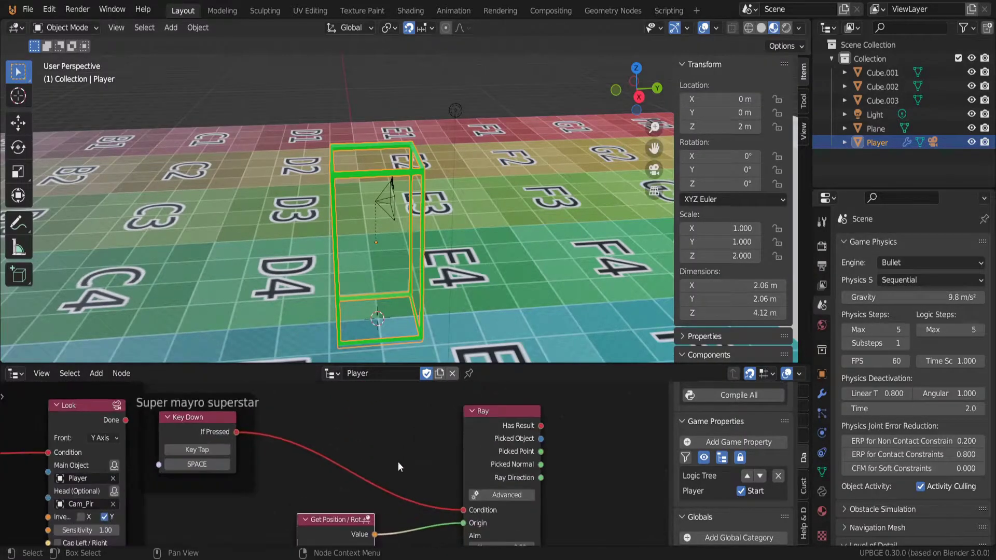
pyautogui.moveTo(463, 510); pyautogui.dragTo(301, 434)
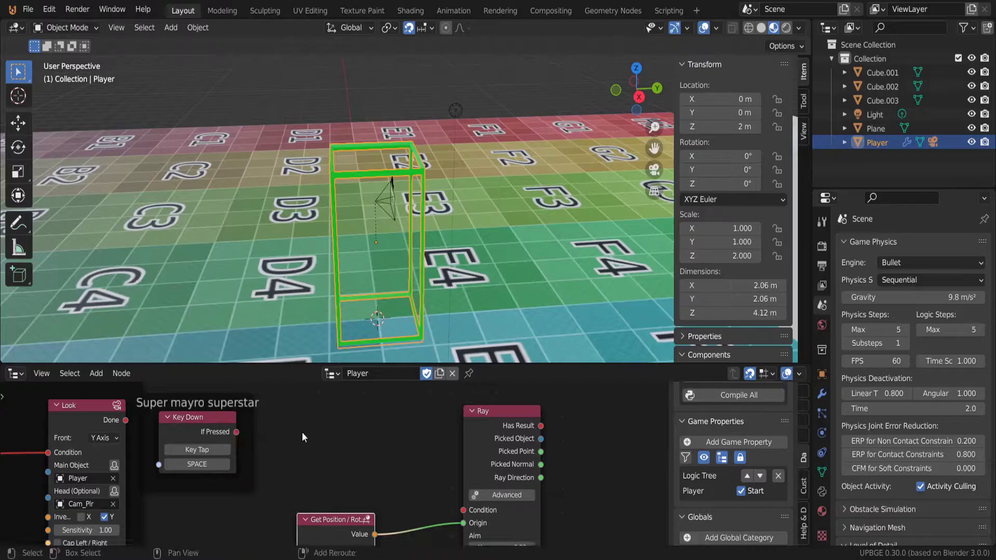
# - Add an On Update node linked to the Ray node's Condition and test the visualized ray in a game run
pyautogui.hotkey('shift', 'a')
pyautogui.click(278, 218)
pyautogui.write('upda')
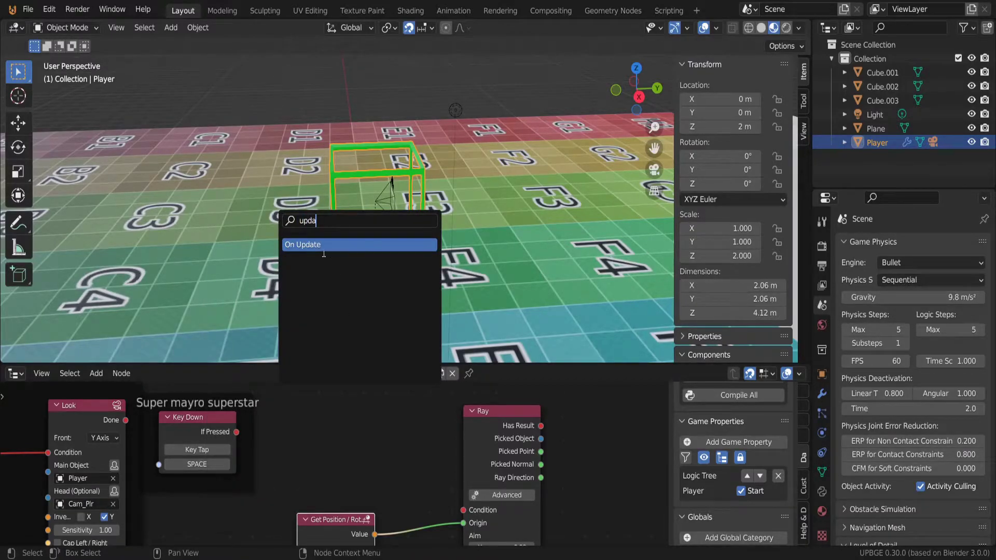
pyautogui.click(319, 248)
pyautogui.click(354, 447)
pyautogui.moveTo(386, 438); pyautogui.dragTo(464, 510)
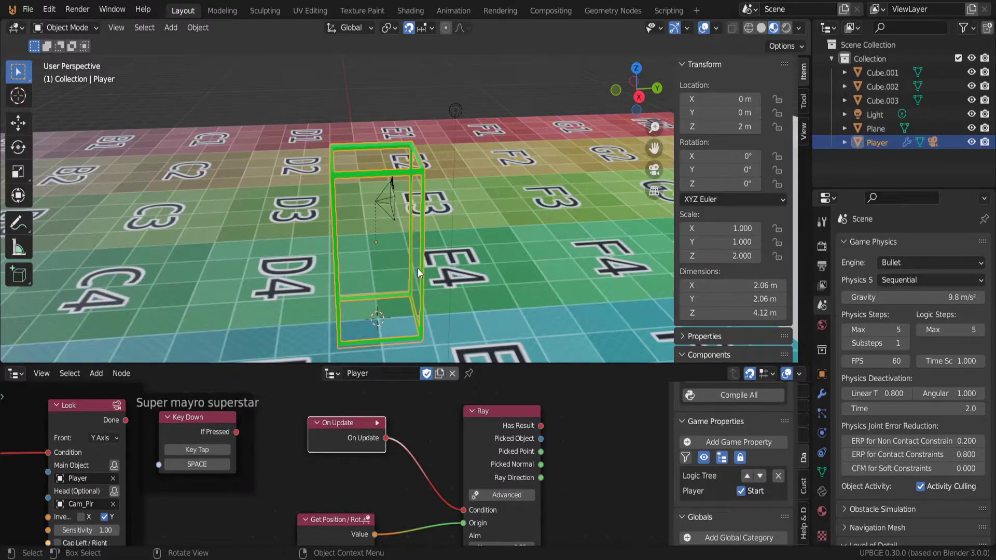
pyautogui.press('p')
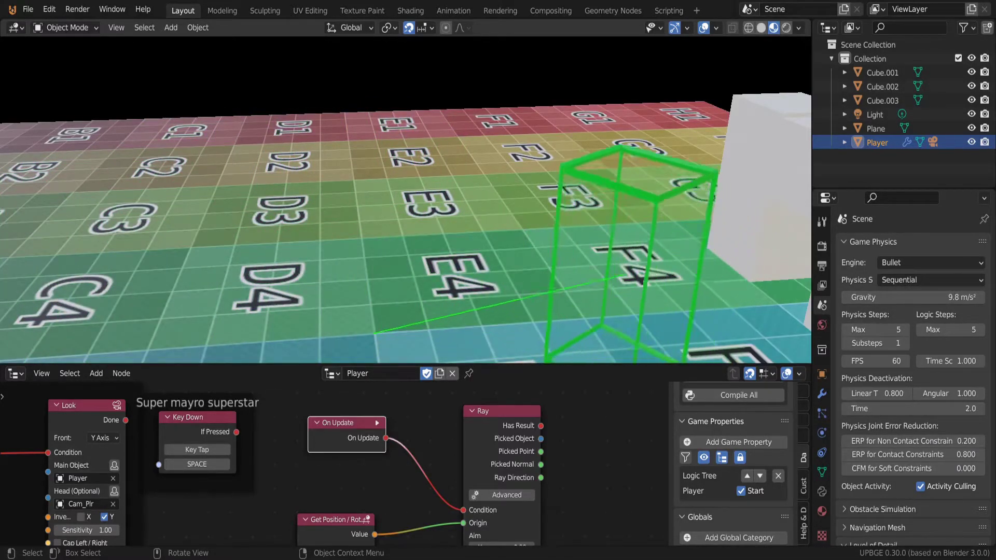
pyautogui.press('Escape')
# - Enable Local on the Ray node and test the ray in two short game runs from different view angles
pyautogui.scroll(-1, 564, 506)
pyautogui.moveTo(564, 506); pyautogui.dragTo(377, 381, button='middle')
pyautogui.scroll(4, 400, 485)
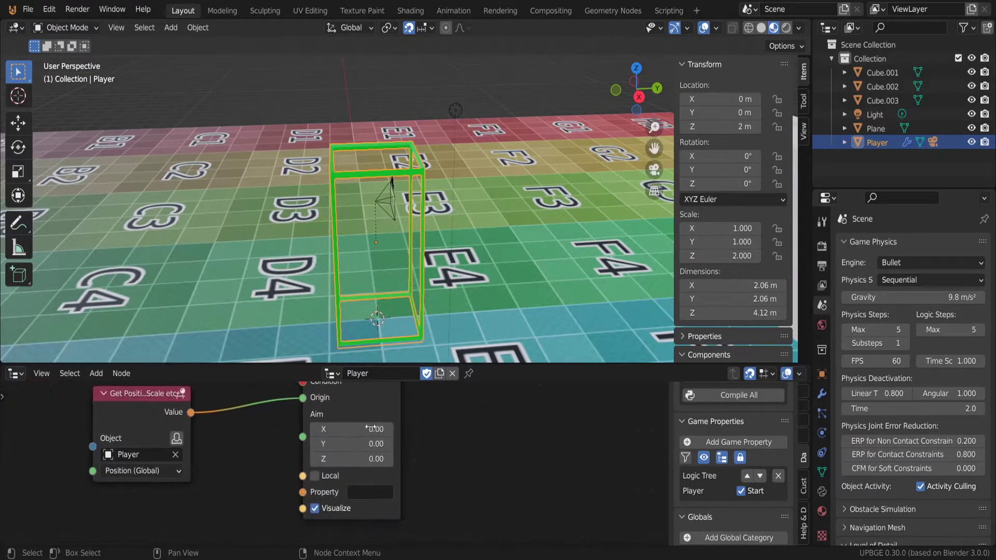
pyautogui.click(316, 477)
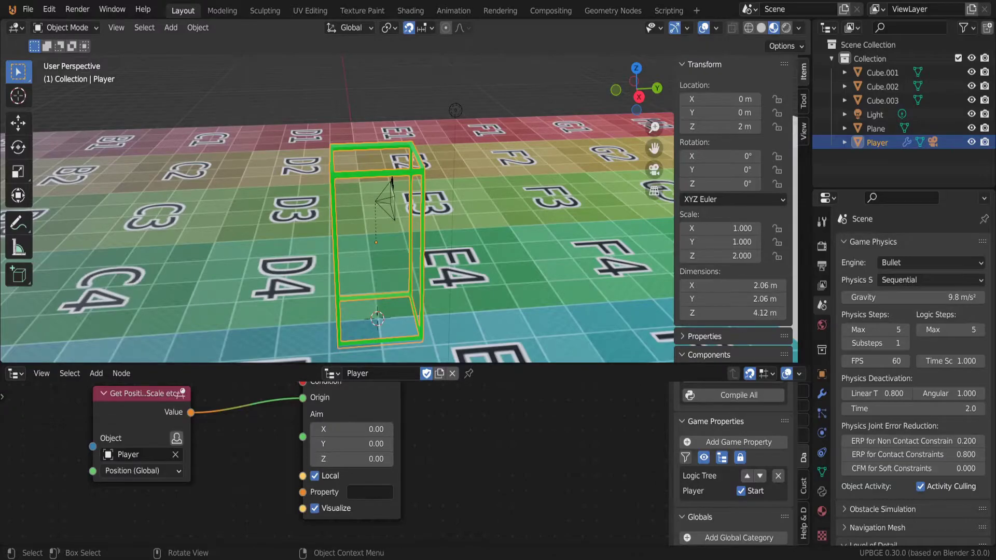
pyautogui.press('p')
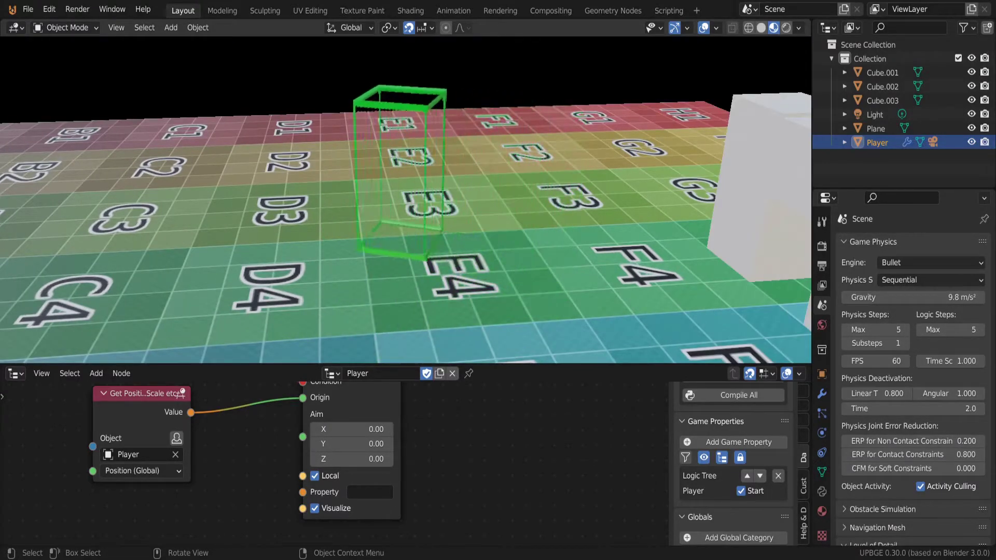
pyautogui.press('Escape')
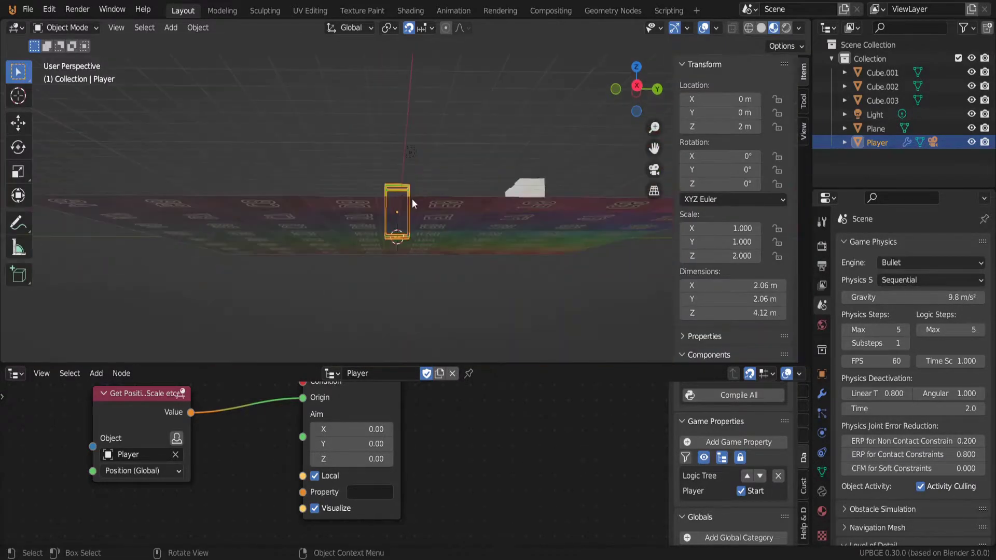
pyautogui.press('p')
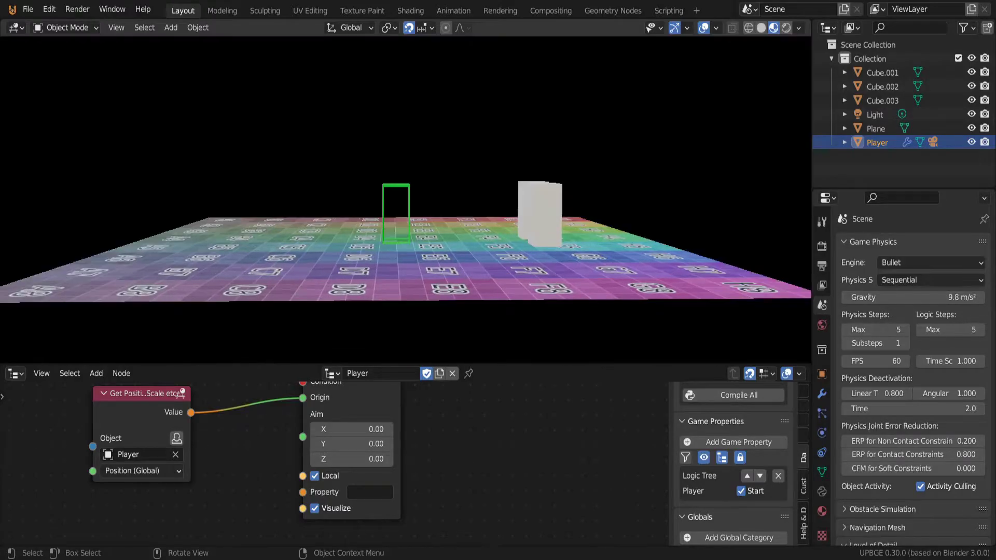
pyautogui.press('Escape')
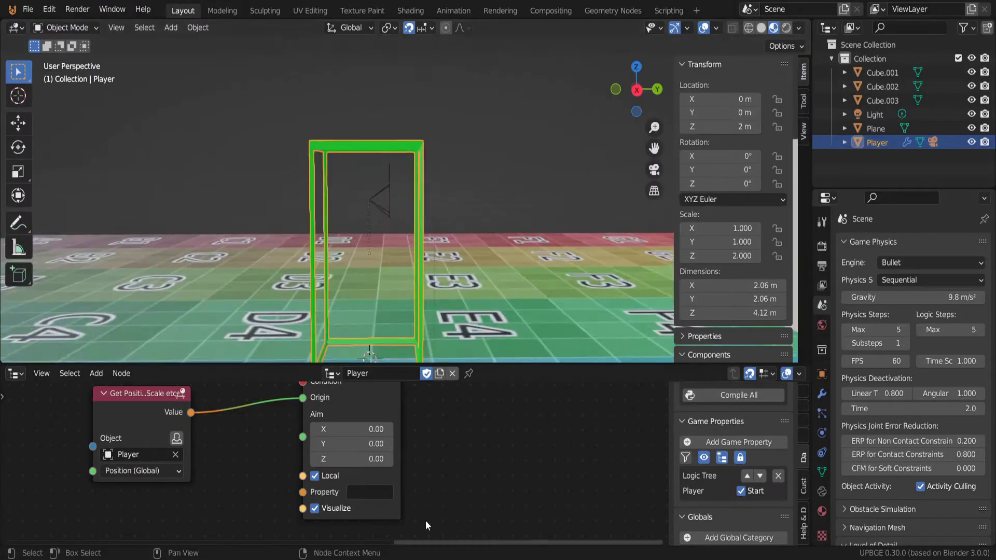
# - Set the Ray node's Aim Z to -2.34 and test the ray in a short game run
pyautogui.scroll(-1, 403, 467)
pyautogui.moveTo(404, 460); pyautogui.dragTo(409, 496, button='middle')
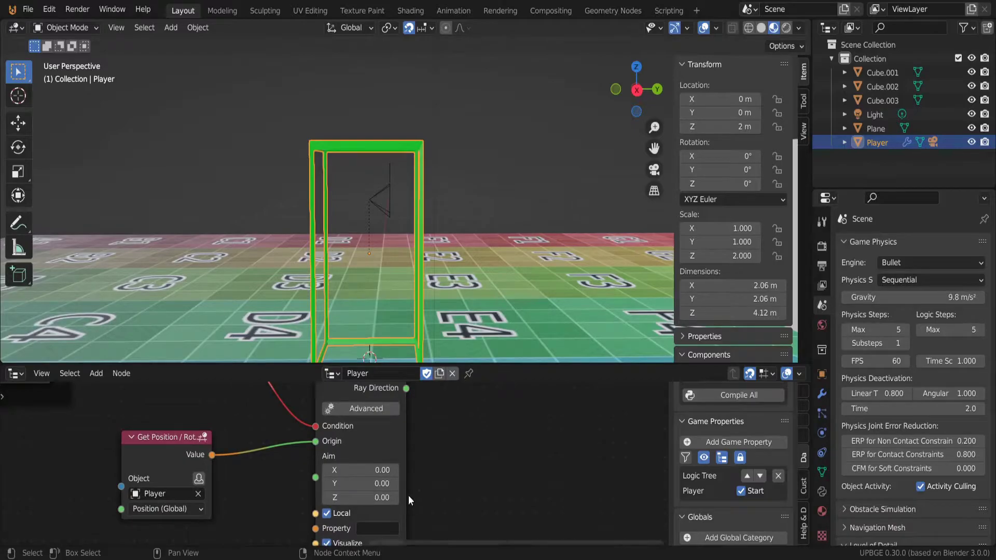
pyautogui.moveTo(397, 497); pyautogui.dragTo(322, 497)
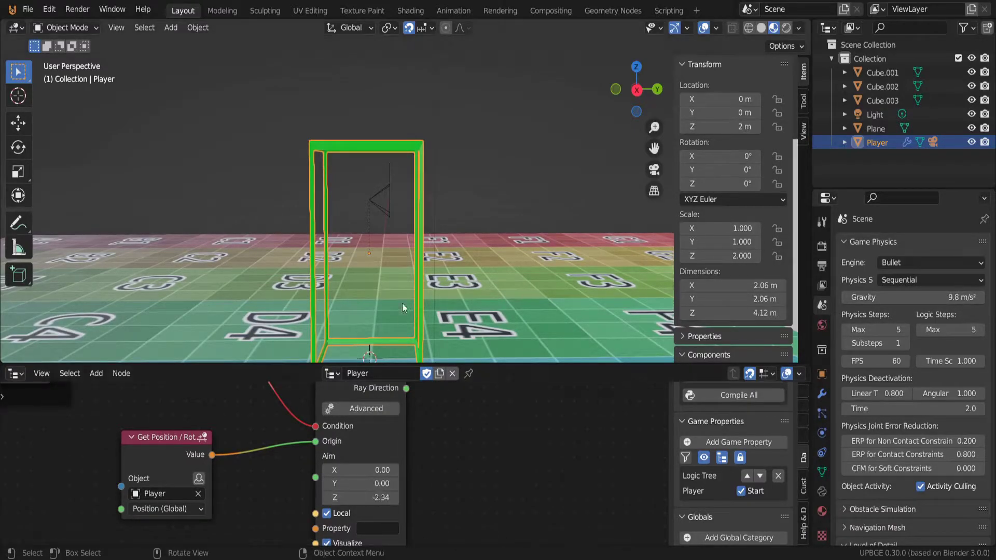
pyautogui.press('p')
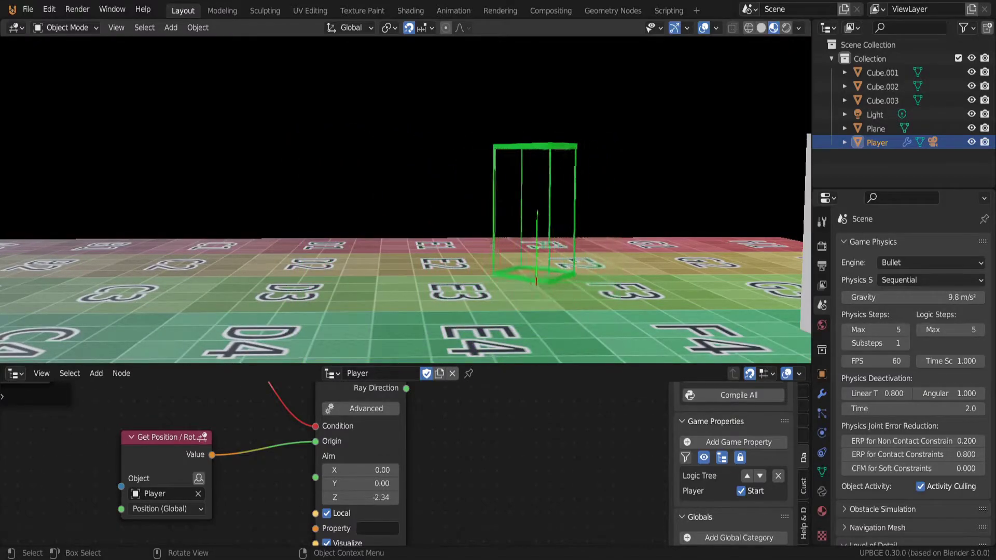
pyautogui.press('Escape')
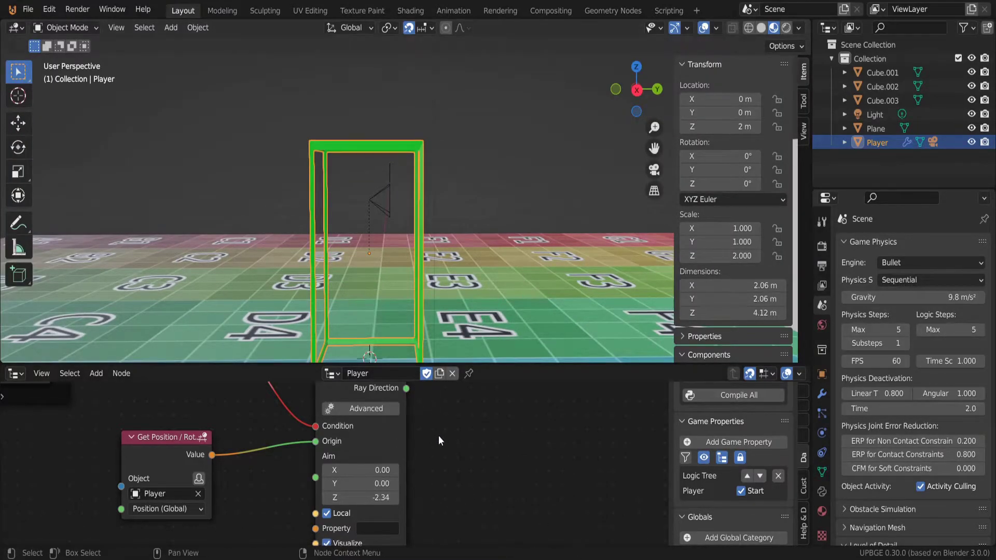
# - Delete the On Update node and link the SPACE Key Down node's If Pressed output to the Ray node's Condition
pyautogui.moveTo(440, 437); pyautogui.dragTo(455, 508, button='middle')
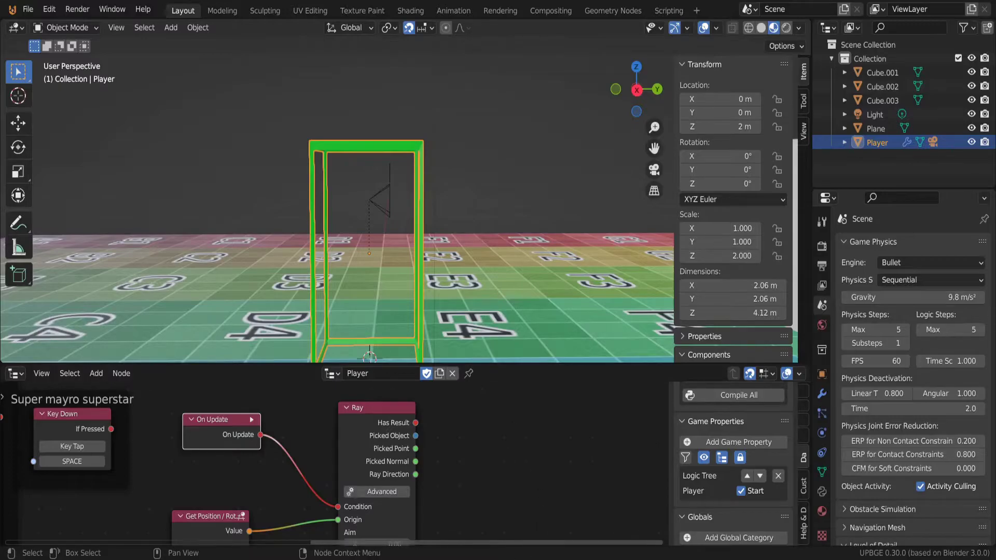
pyautogui.scroll(-5, 332, 462)
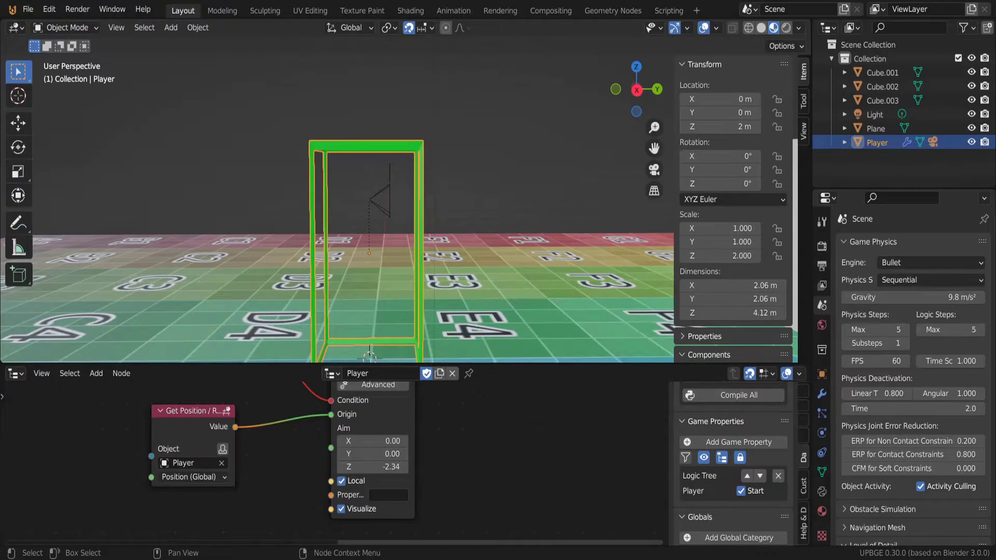
pyautogui.scroll(-5, 398, 389)
pyautogui.moveTo(332, 397); pyautogui.dragTo(394, 542, button='middle')
pyautogui.scroll(4, 397, 463)
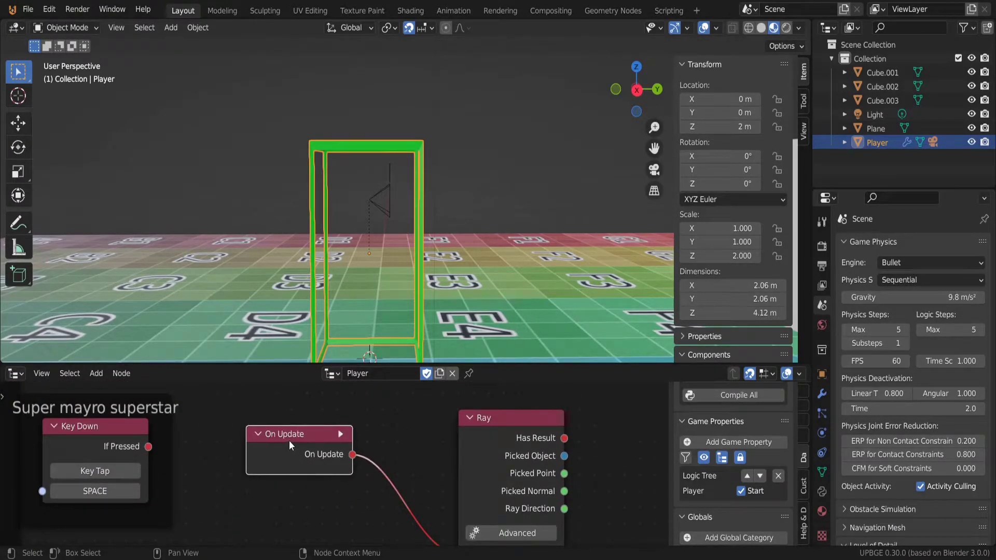
pyautogui.press('x')
pyautogui.moveTo(151, 449); pyautogui.dragTo(395, 485)
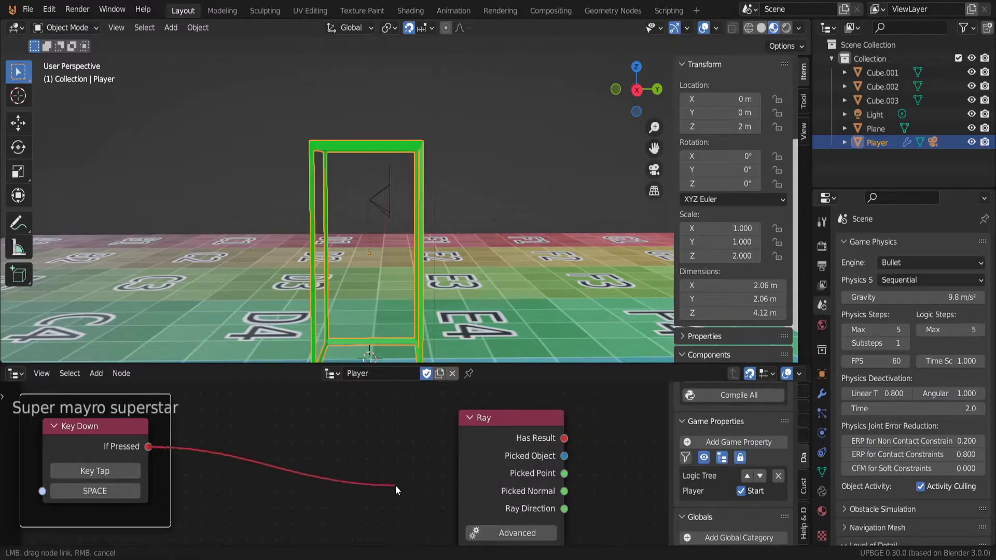
pyautogui.moveTo(396, 485); pyautogui.dragTo(373, 403, button='middle')
pyautogui.scroll(-3, 232, 429)
pyautogui.keyDown('shift'); pyautogui.scroll(3, 176, 437); pyautogui.keyUp('shift')
pyautogui.moveTo(166, 450); pyautogui.dragTo(257, 475)
pyautogui.keyDown('shift'); pyautogui.scroll(-3, 363, 498); pyautogui.keyUp('shift')
pyautogui.moveTo(333, 515); pyautogui.dragTo(410, 473)
# - Set the Ray node's Property to Floor
pyautogui.scroll(-2, 414, 476)
pyautogui.moveTo(434, 520); pyautogui.dragTo(410, 431, button='middle')
pyautogui.scroll(3, 410, 431)
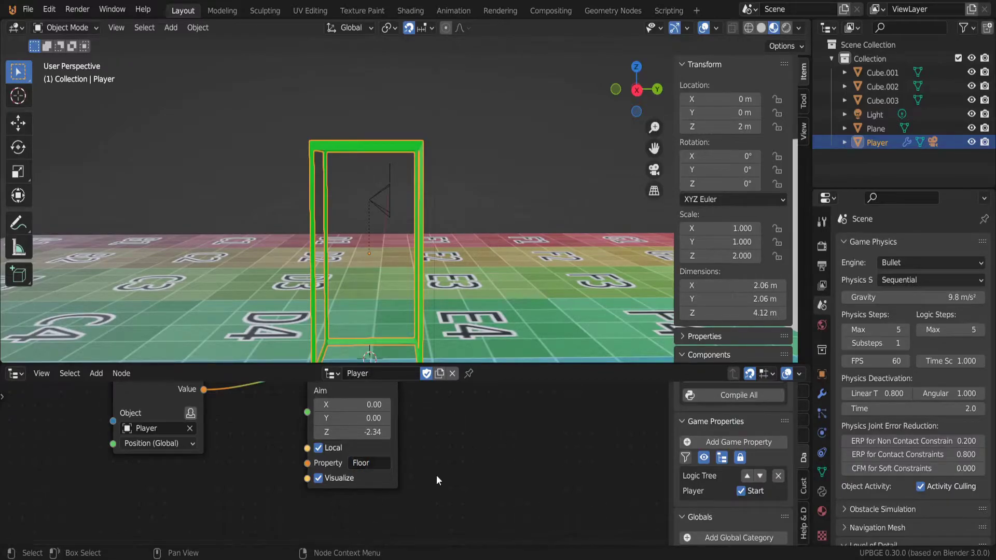
# - Give the ground Plane a Boolean game property named Floor, and reselect the Player object
pyautogui.scroll(-3, 447, 452)
pyautogui.moveTo(429, 269); pyautogui.dragTo(447, 300, button='middle')
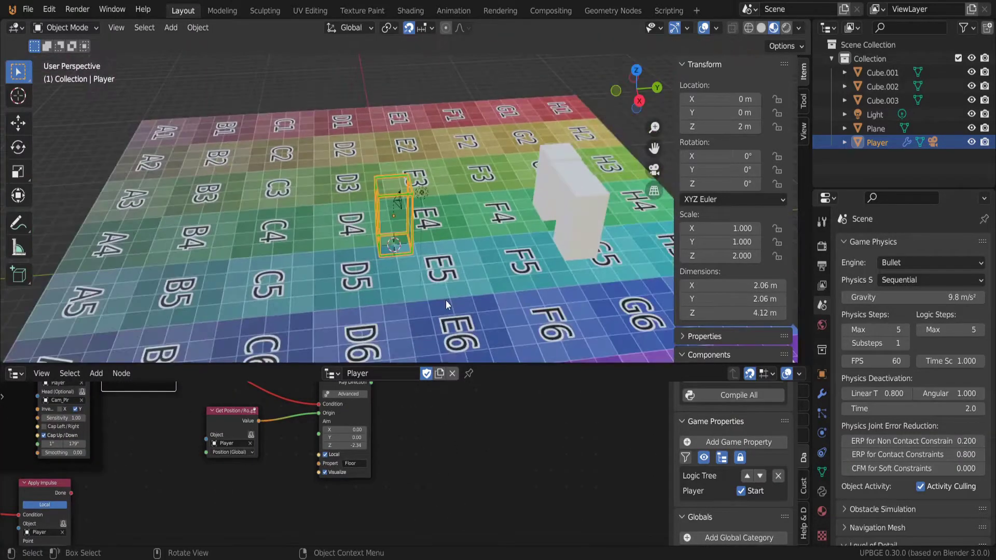
pyautogui.click(339, 132)
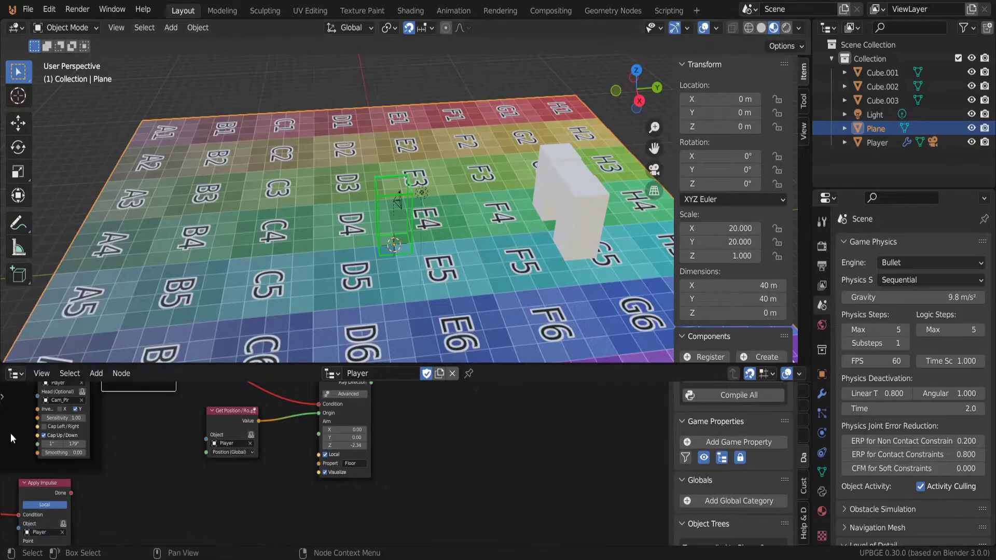
pyautogui.click(749, 444)
pyautogui.scroll(-1, 697, 463)
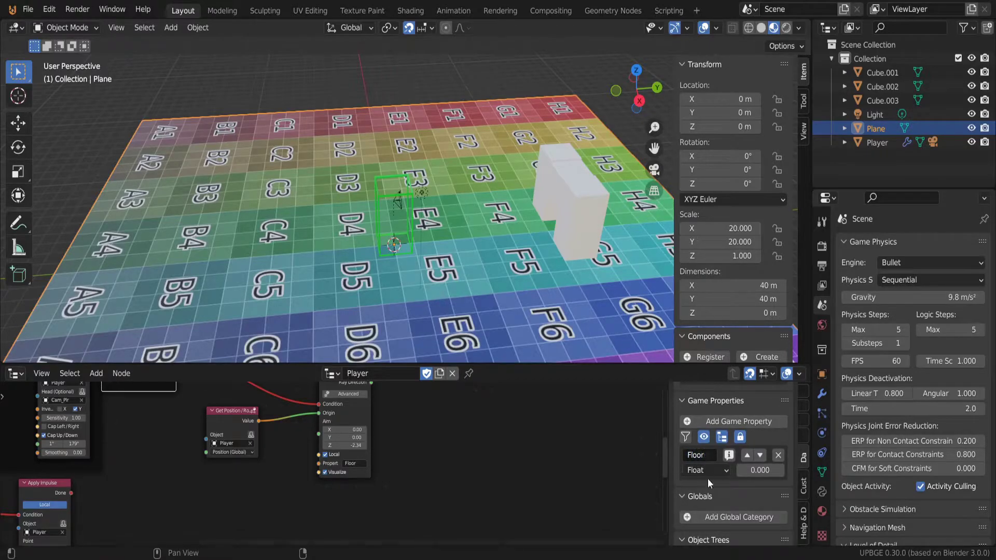
pyautogui.click(707, 471)
pyautogui.click(708, 459)
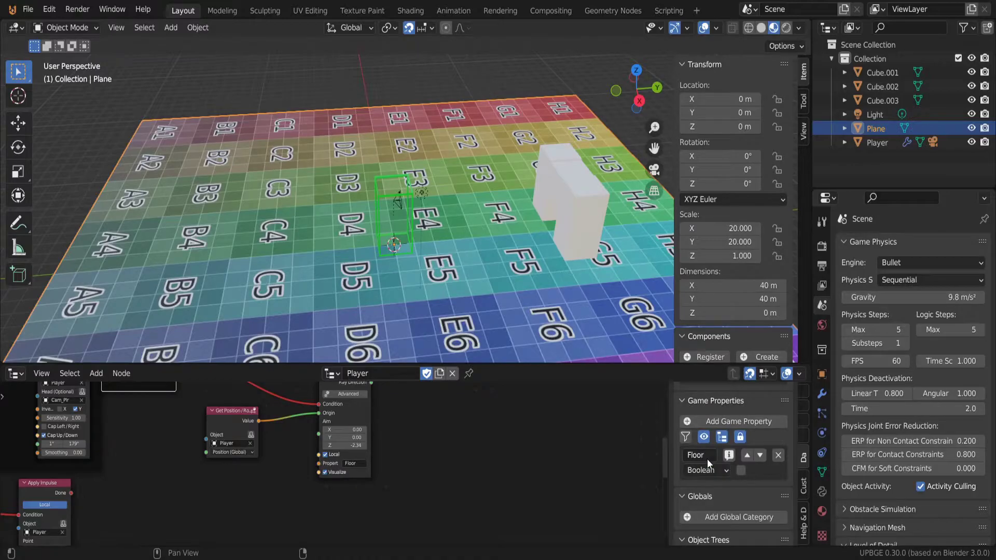
pyautogui.scroll(3, 485, 210)
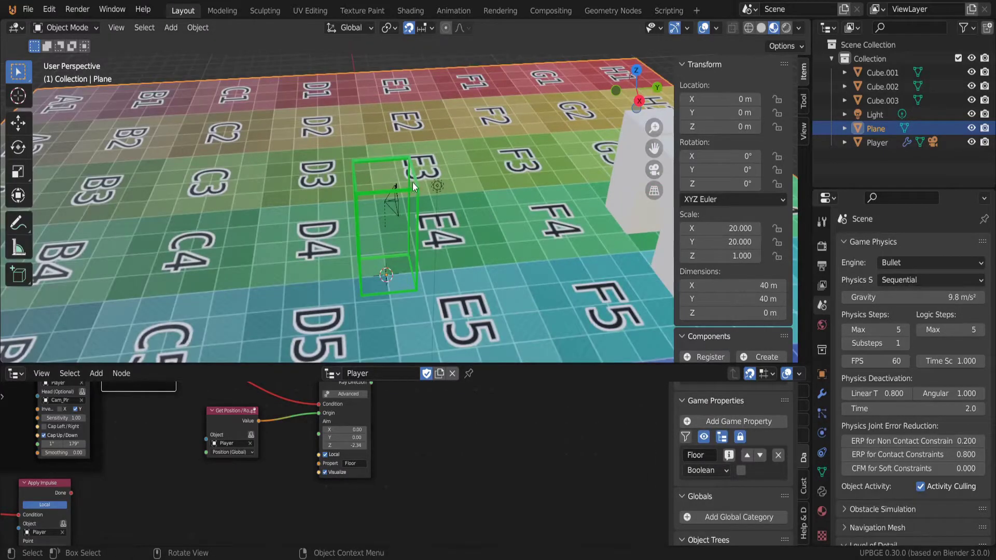
pyautogui.click(417, 182)
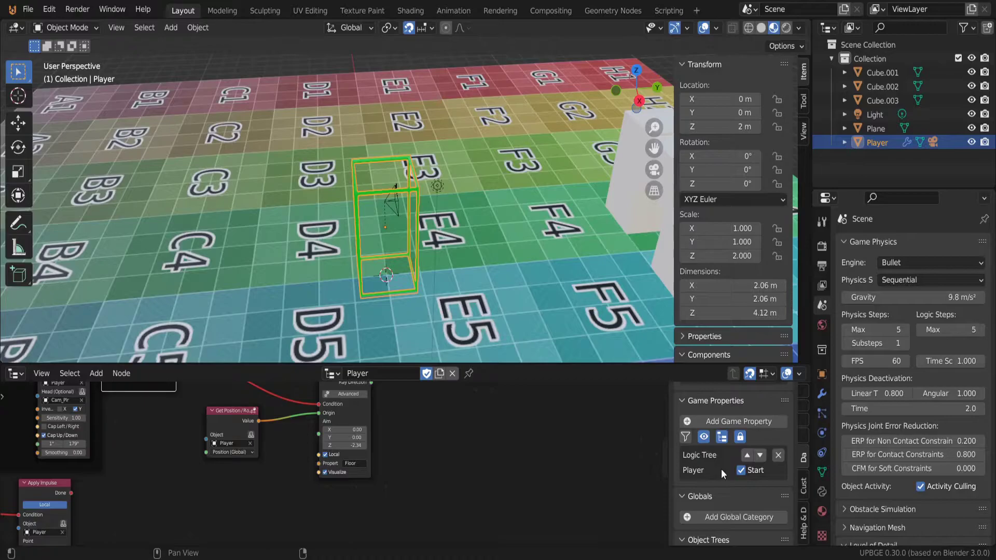
# - Compare the ground Plane's Floor game property with the Ray node's Property setting, and review the SPACE Key Down link to the Ray
pyautogui.click(451, 133)
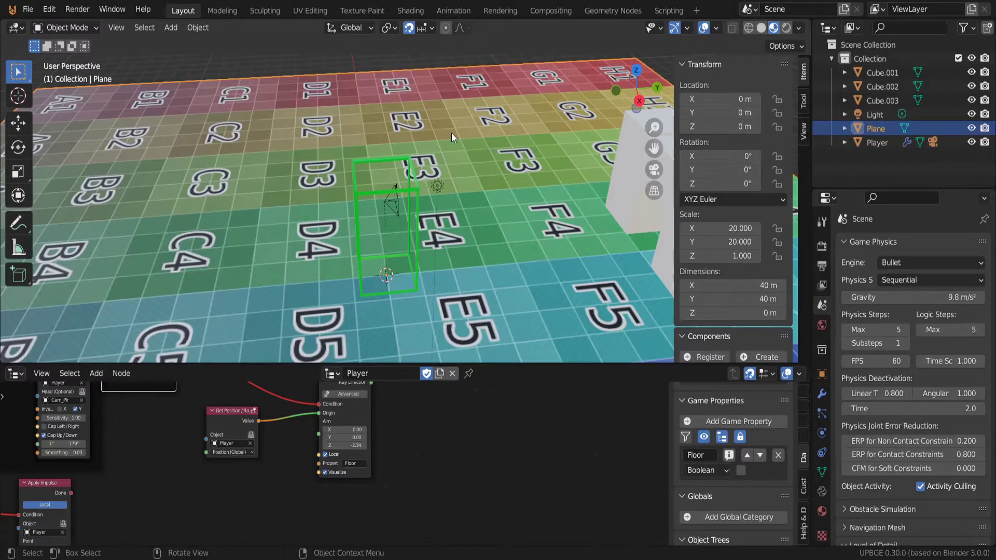
pyautogui.click(410, 167)
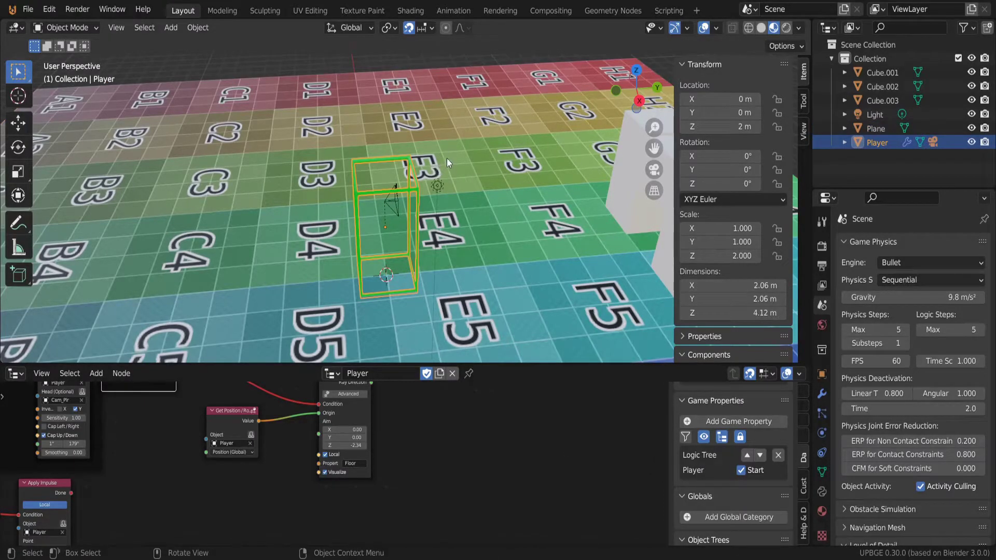
pyautogui.moveTo(257, 415); pyautogui.dragTo(332, 445, button='middle')
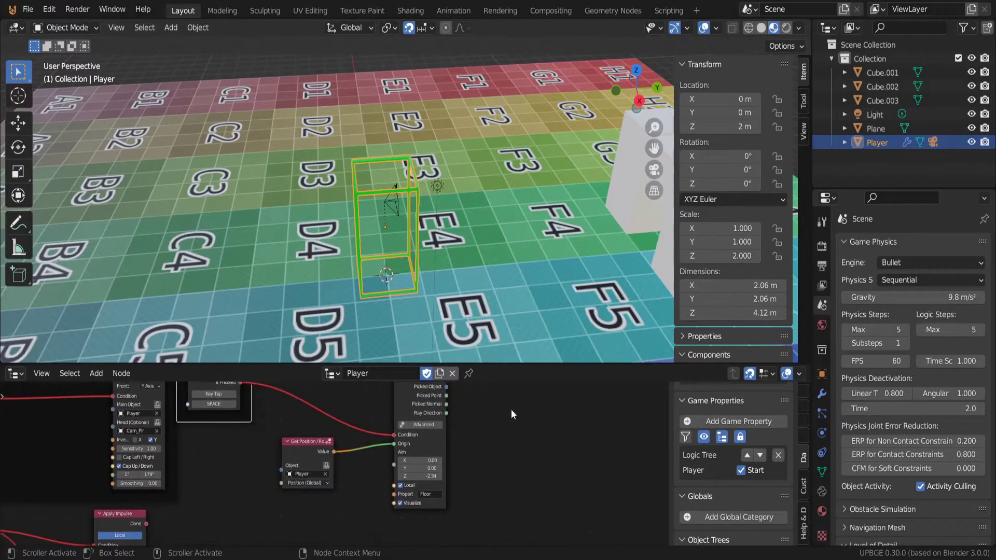
pyautogui.click(473, 165)
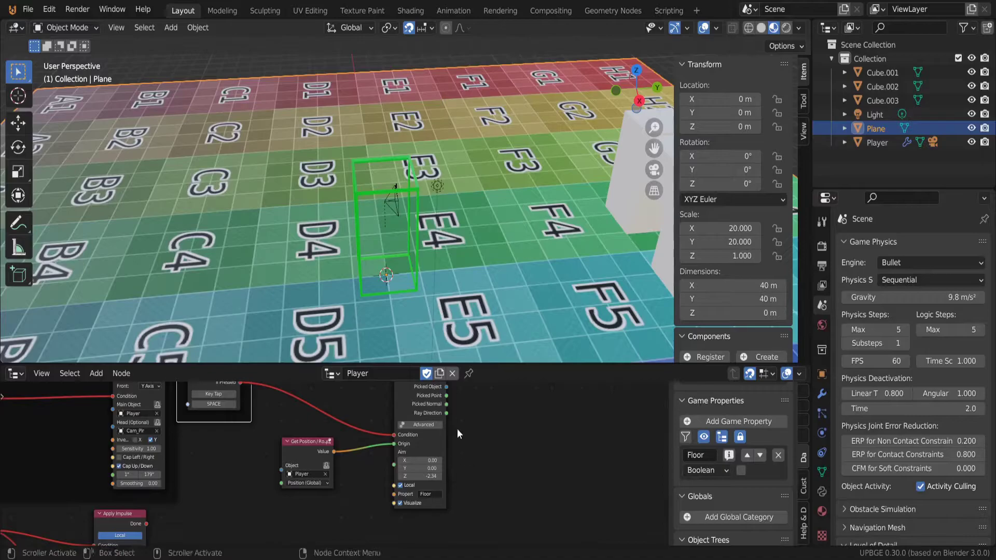
pyautogui.scroll(2, 381, 488)
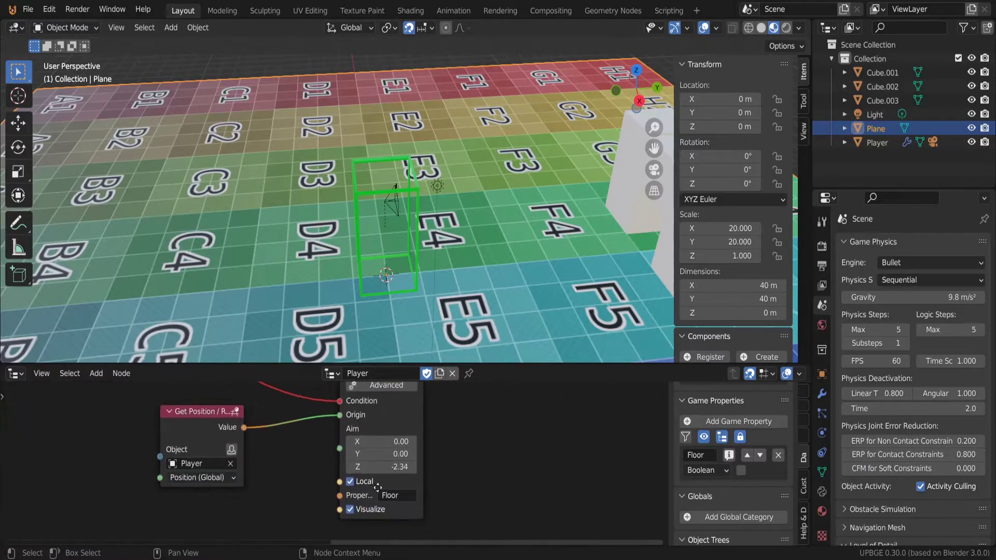
pyautogui.scroll(-2, 372, 503)
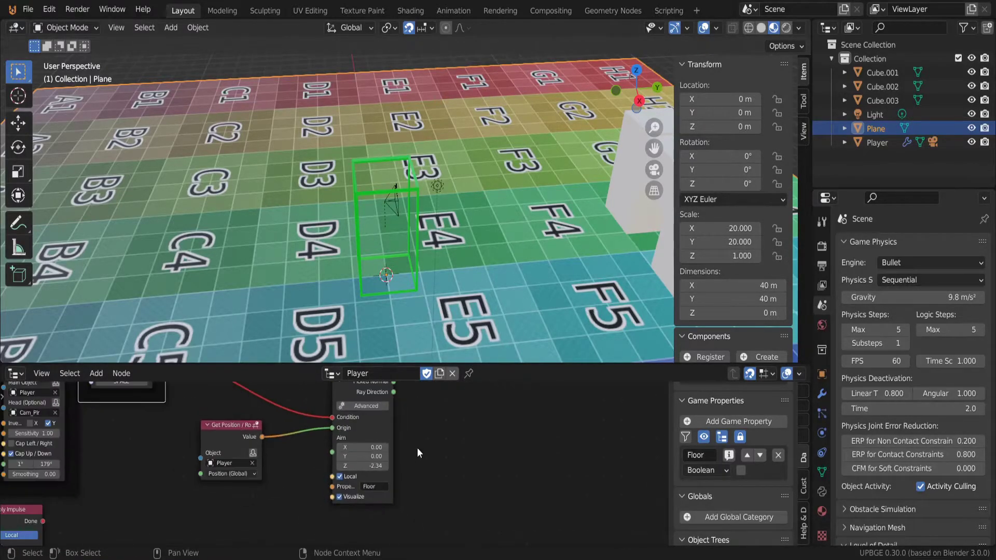
pyautogui.click(413, 163)
pyautogui.moveTo(412, 418)
pyautogui.mouseDown(button='middle')
pyautogui.moveTo(441, 477)
pyautogui.moveTo(403, 419)
pyautogui.mouseUp(button='middle')
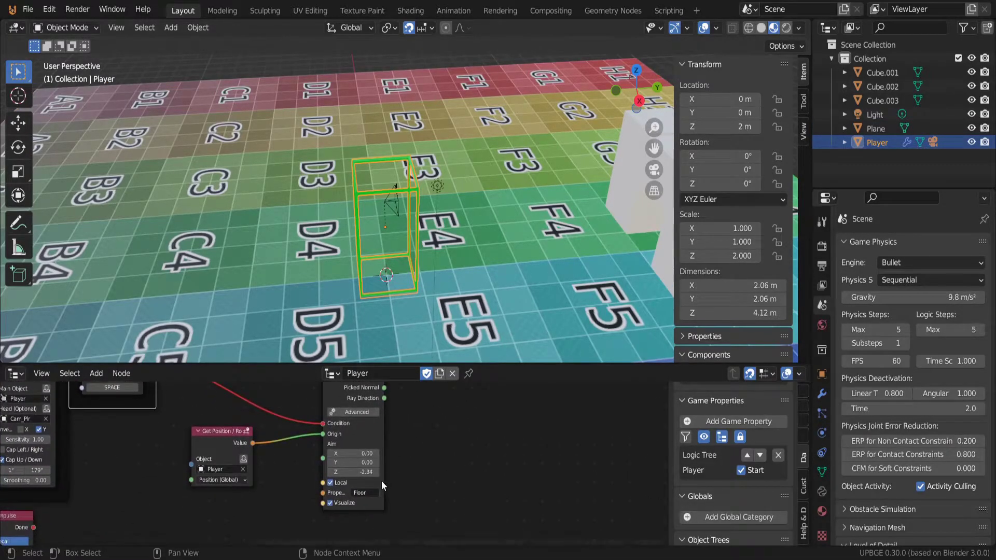
pyautogui.scroll(2, 381, 482)
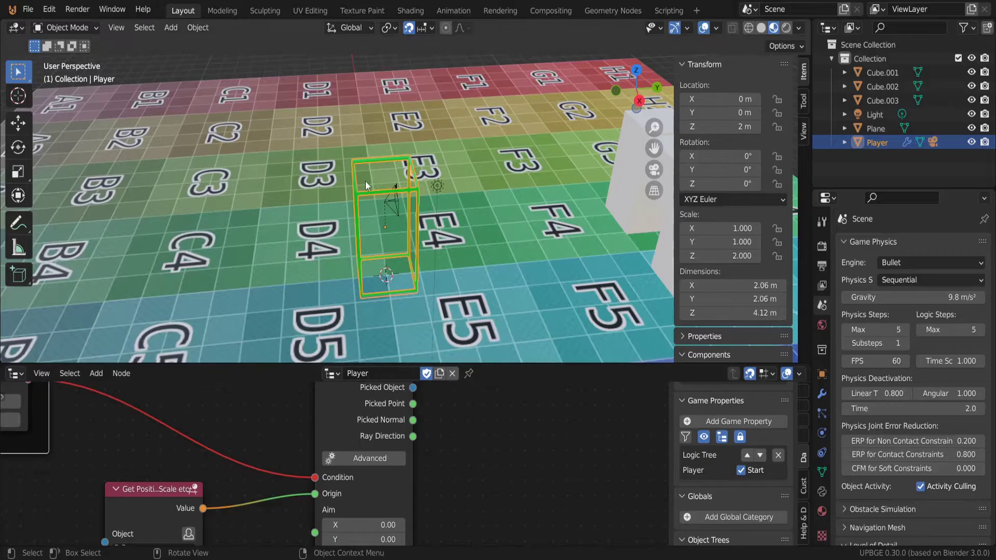
pyautogui.scroll(-3, 204, 441)
pyautogui.scroll(3, 288, 450)
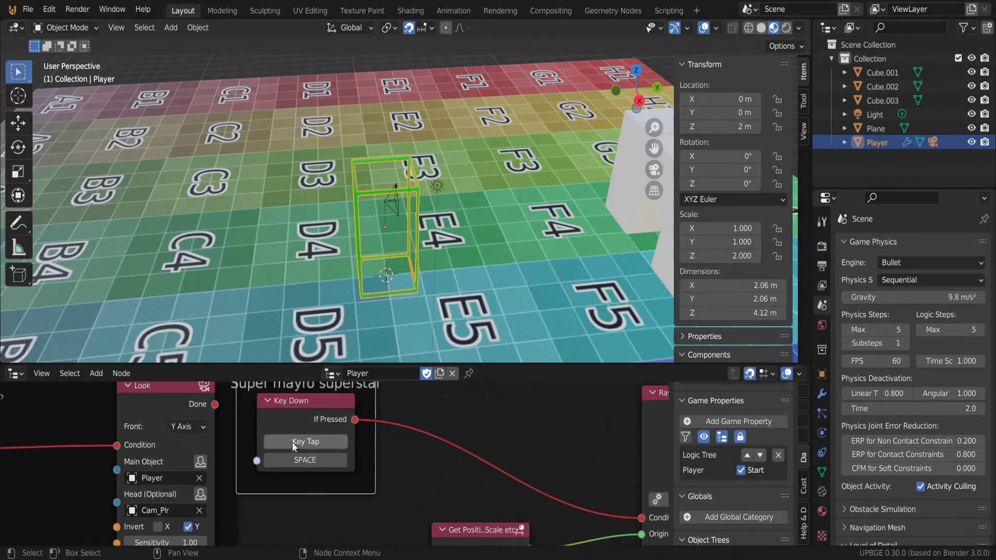
pyautogui.scroll(-2, 481, 489)
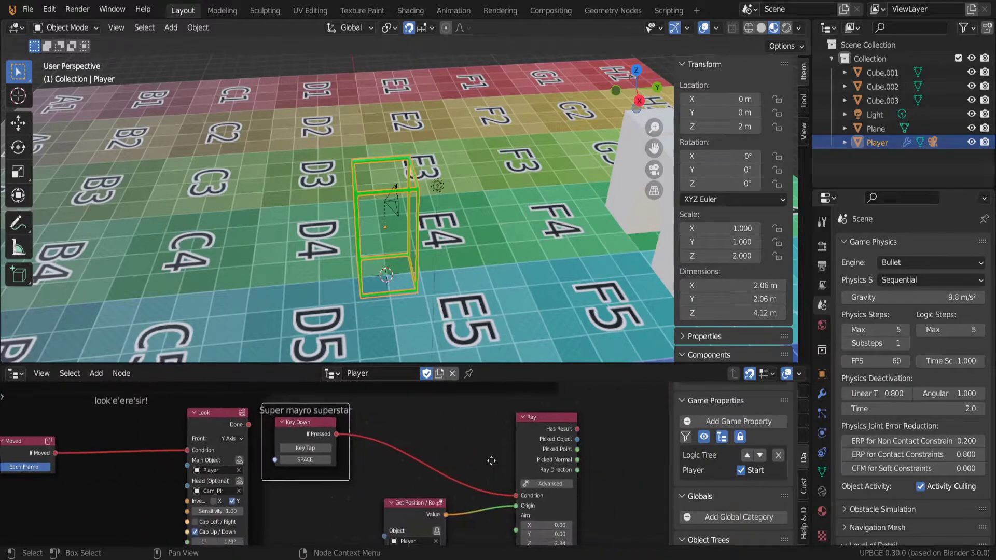
pyautogui.moveTo(480, 489); pyautogui.dragTo(326, 388, button='middle')
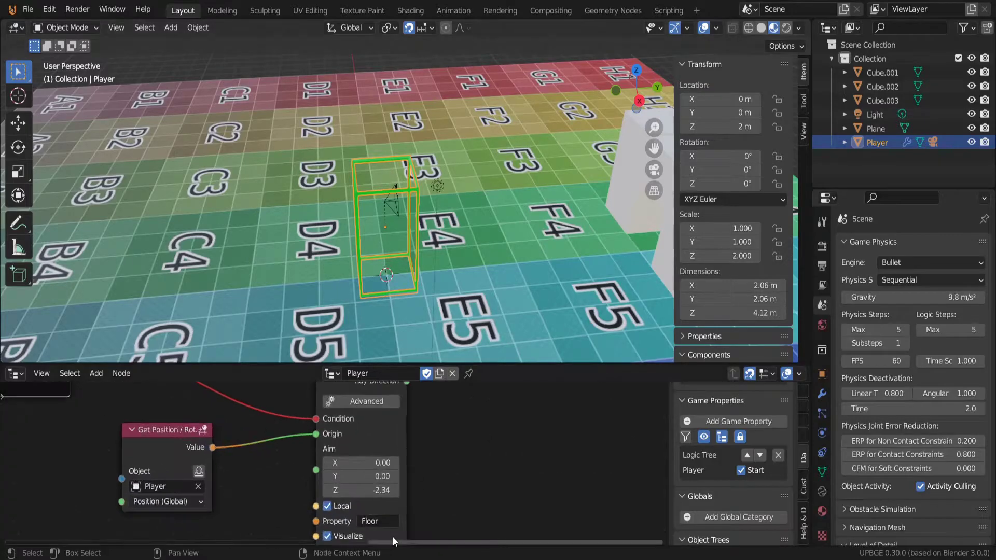
pyautogui.scroll(3, 379, 475)
# - Add an Apply Impulse node beside the Ray node in the Player logic tree
pyautogui.scroll(-4, 409, 465)
pyautogui.moveTo(373, 459); pyautogui.dragTo(310, 468, button='middle')
pyautogui.scroll(2, 311, 469)
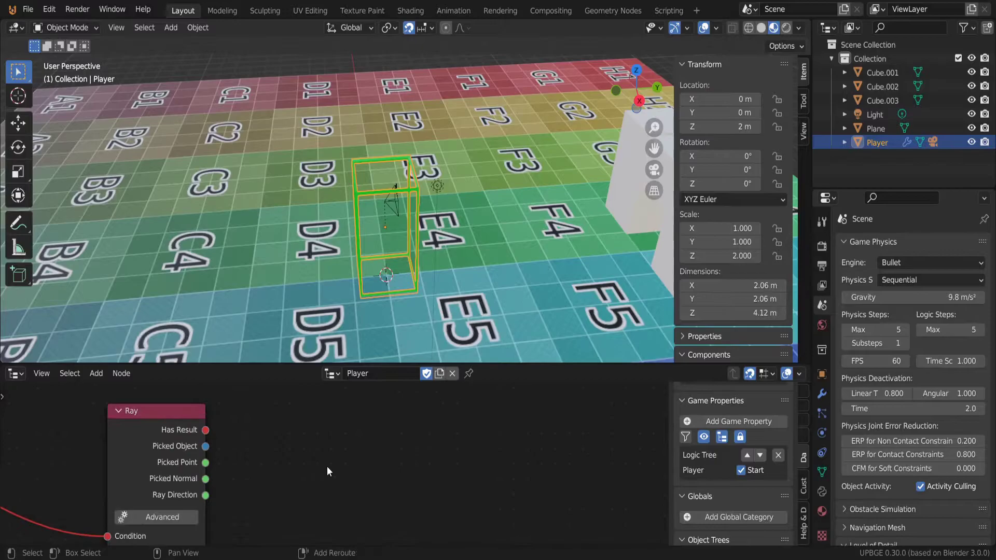
pyautogui.hotkey('shift', 'a')
pyautogui.click(329, 223)
pyautogui.write('apply')
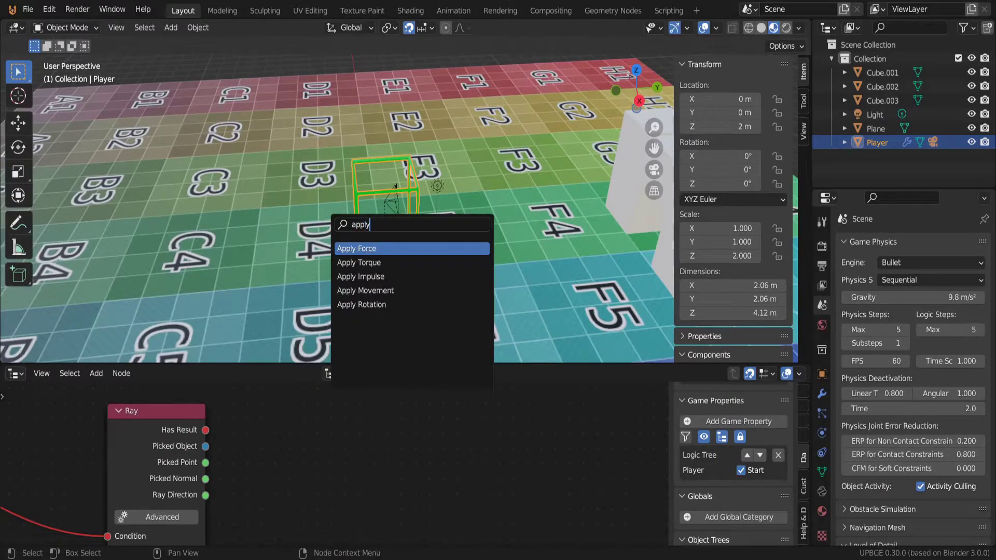
pyautogui.press('Down')
pyautogui.press('Down')
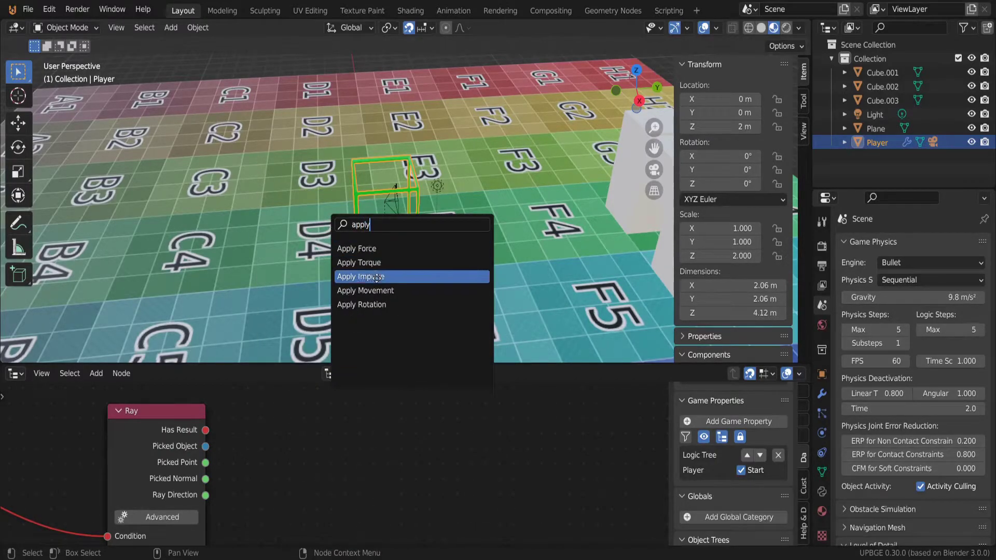
pyautogui.press('Return')
pyautogui.click(266, 468)
# - Link the Ray node's Has Result output to the Apply Impulse node's Condition and set its Object to Player
pyautogui.moveTo(206, 431); pyautogui.dragTo(332, 471)
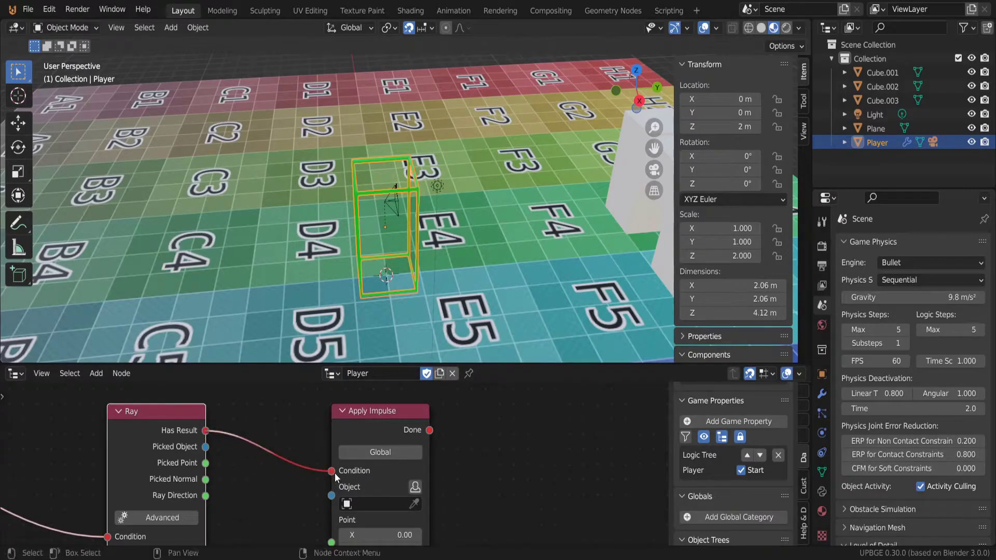
pyautogui.click(364, 507)
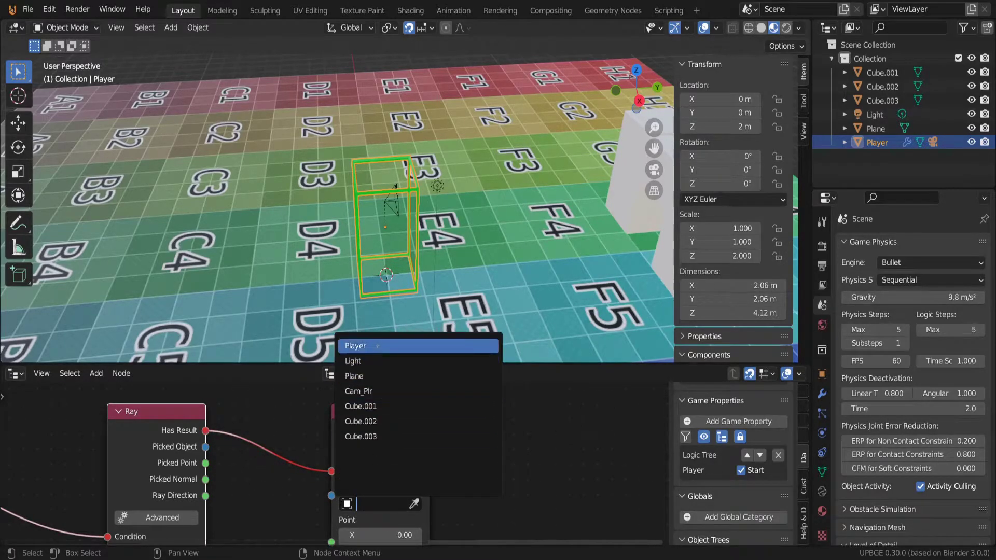
pyautogui.click(367, 346)
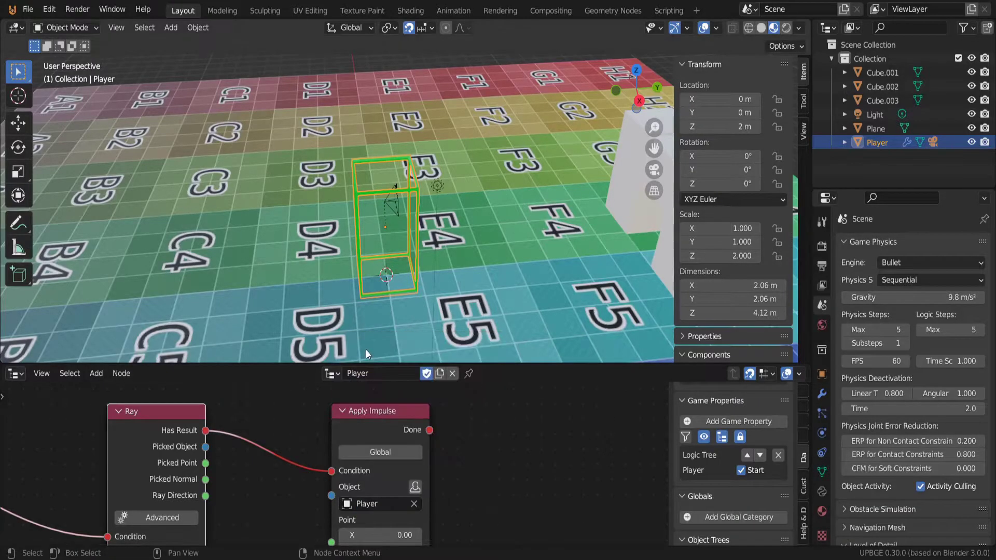
# - Set the Apply Impulse node's Direction Z to 1 and test the jump in a short game run
pyautogui.scroll(-5, 446, 519)
pyautogui.moveTo(414, 495); pyautogui.dragTo(380, 419, button='middle')
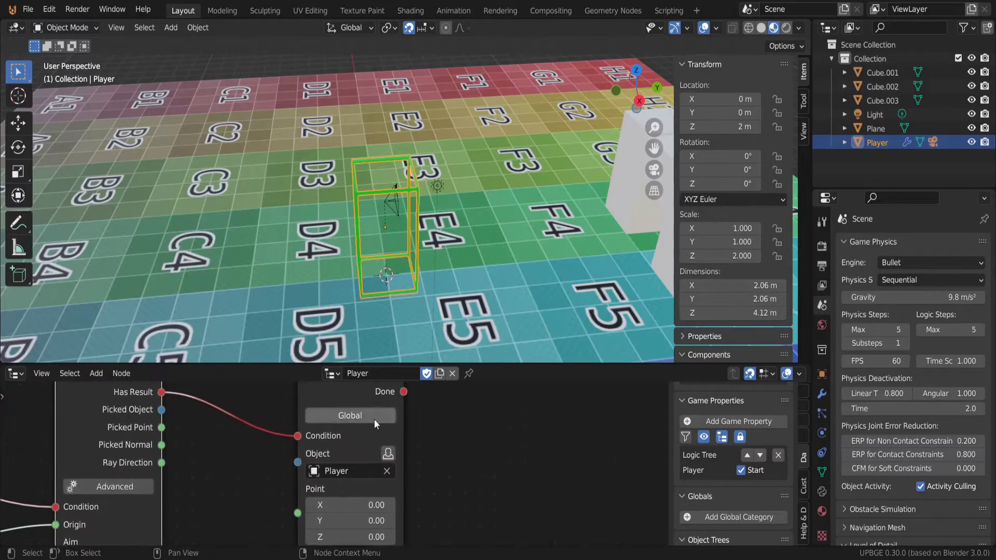
pyautogui.moveTo(435, 498); pyautogui.dragTo(430, 465, button='middle')
pyautogui.scroll(-2, 423, 474)
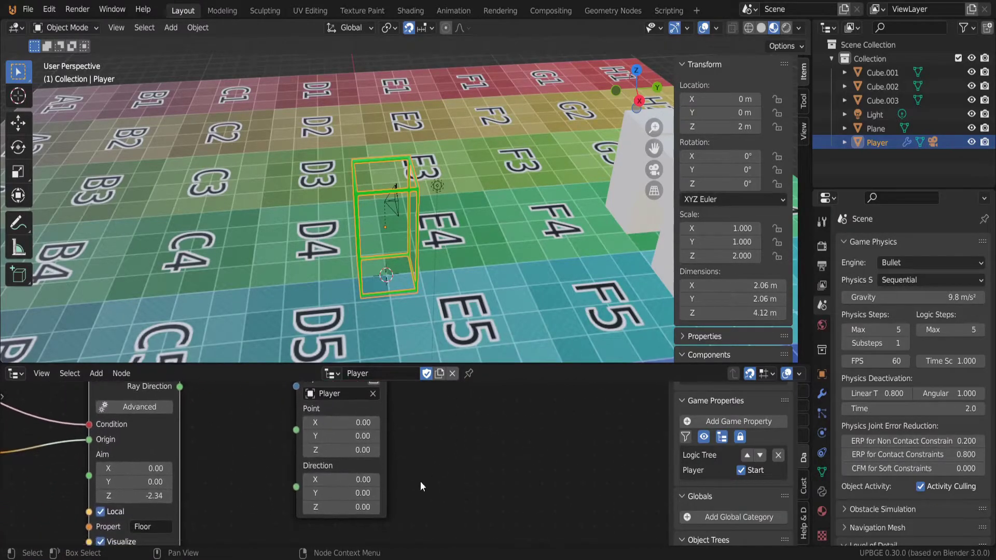
pyautogui.click(353, 507)
pyautogui.write('1')
pyautogui.press('Return')
pyautogui.press('p')
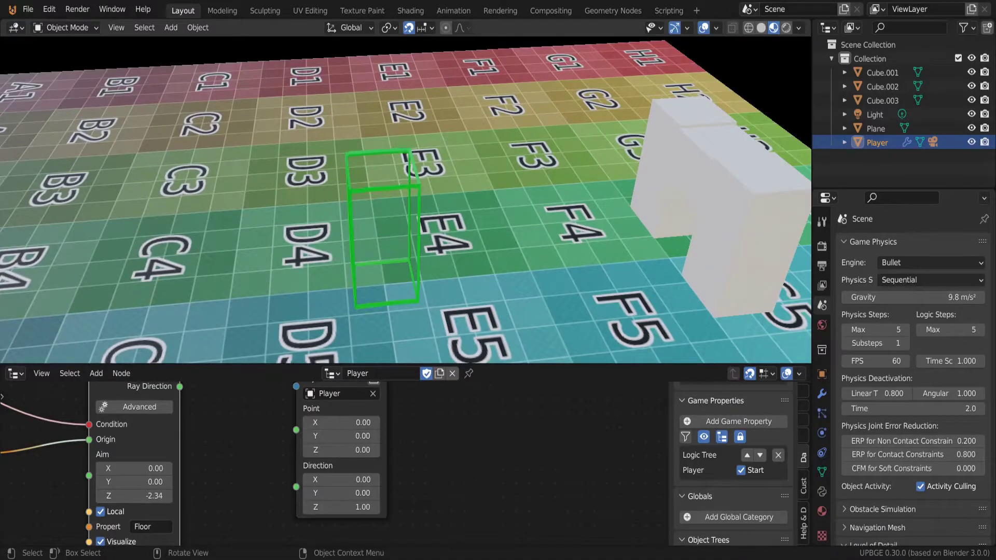
pyautogui.press('Escape')
# - Set the Apply Impulse node's Direction Z to 10 and test the jump in a game run
pyautogui.scroll(2, 335, 461)
pyautogui.click(367, 525)
pyautogui.write('10')
pyautogui.press('Return')
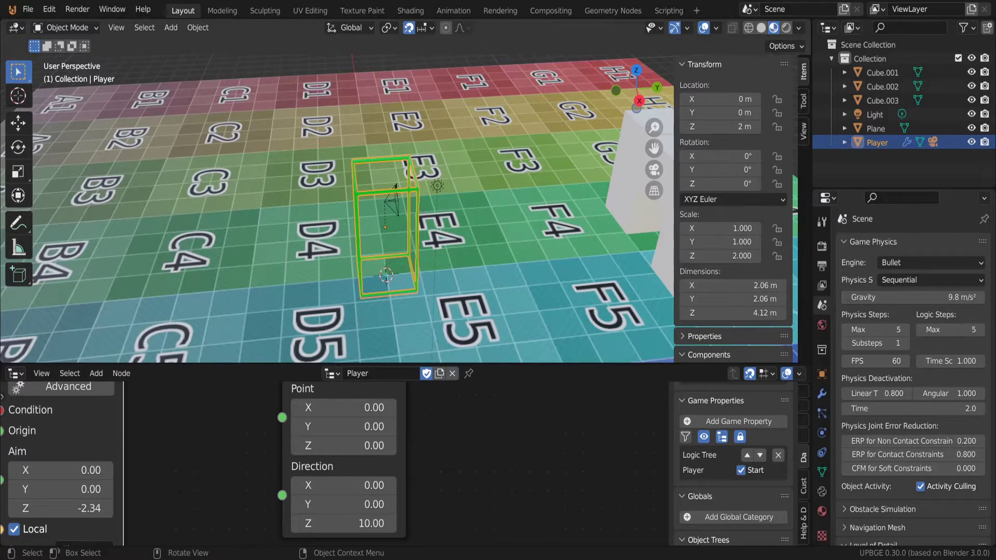
pyautogui.press('p')
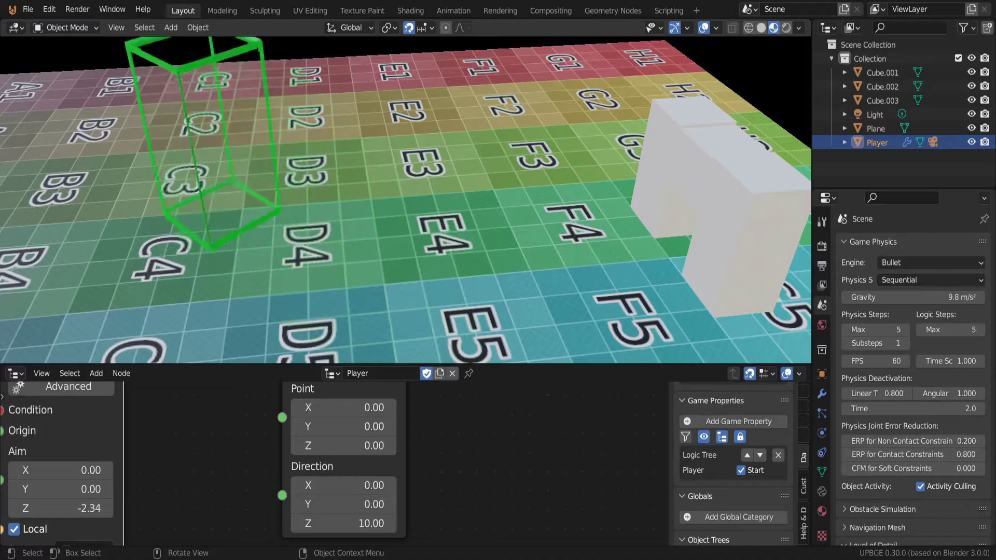
pyautogui.press('Escape')
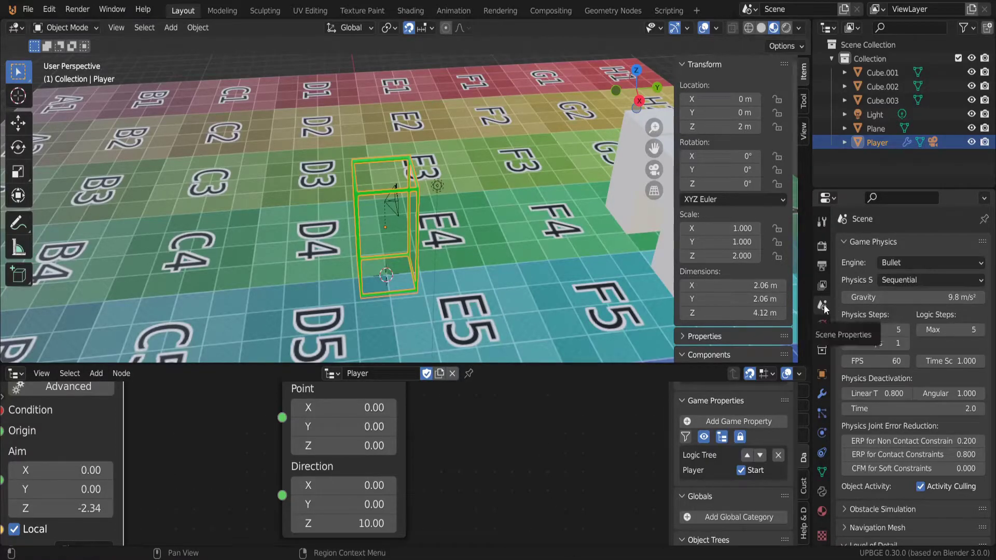
# - Set the scene's Game Physics gravity to 15 m/s² and test several jumps in a game run
pyautogui.click(926, 295)
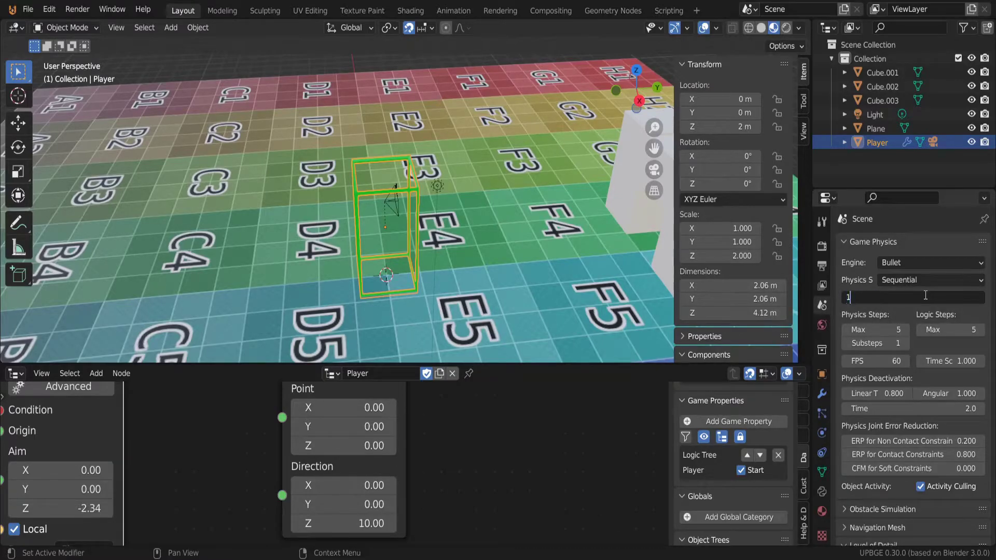
pyautogui.write('15')
pyautogui.press('Return')
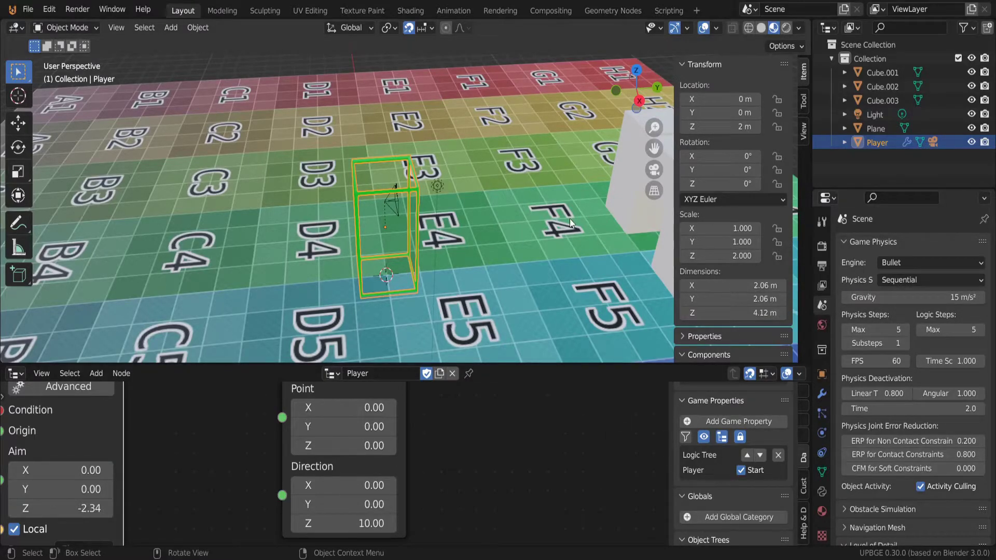
pyautogui.press('p')
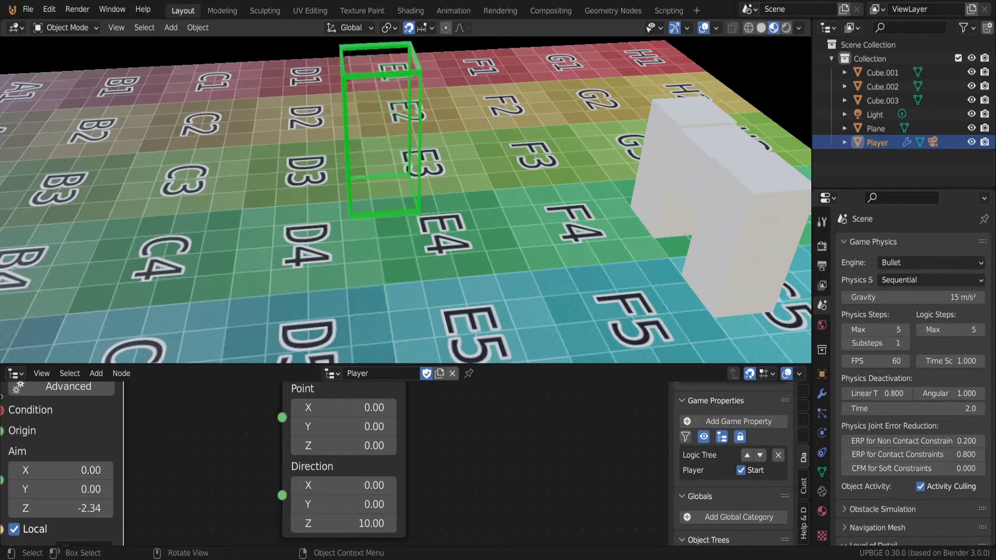
pyautogui.press('space')
pyautogui.press('space')
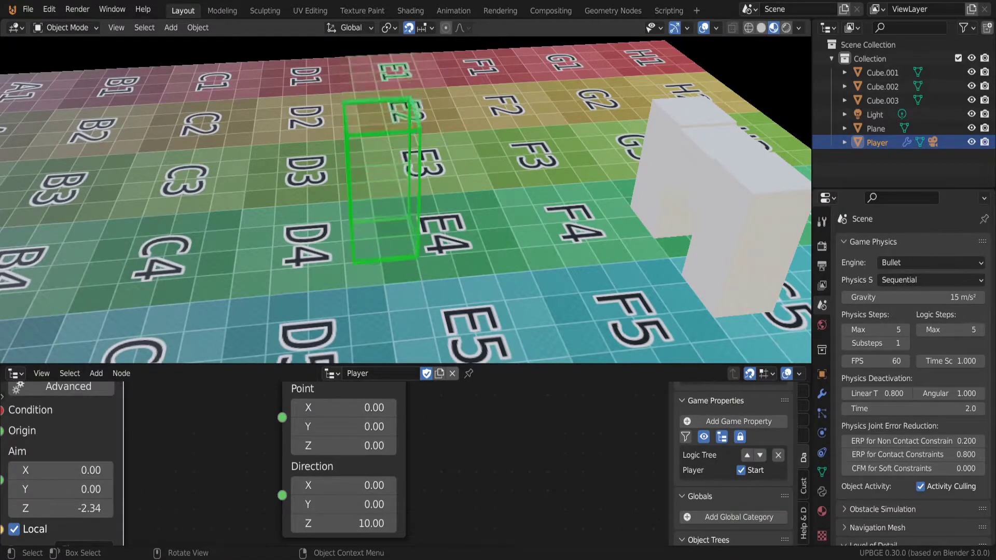
pyautogui.press('space')
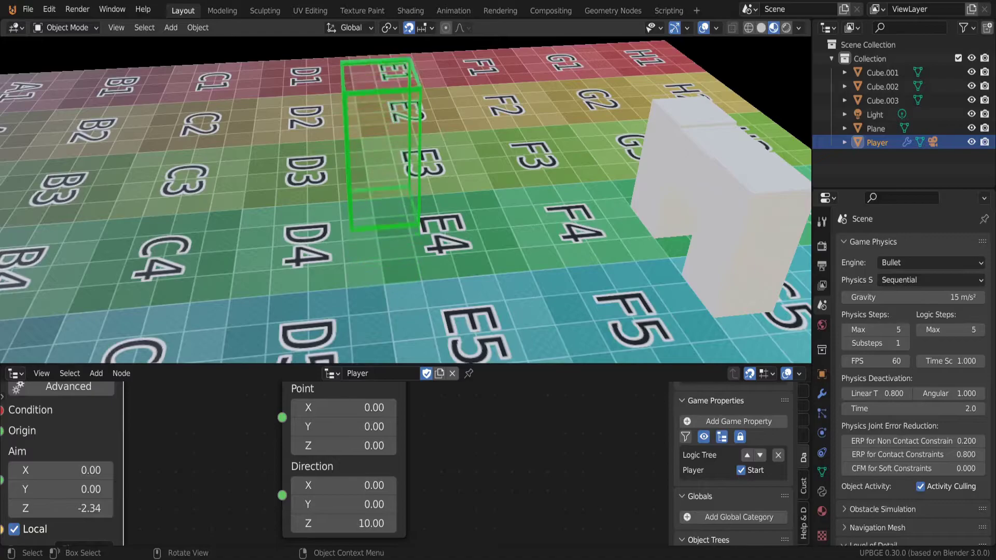
pyautogui.press('Escape')
# - Set the scene's Game Physics gravity to 18 m/s² and test several jumps in a game run
pyautogui.click(954, 298)
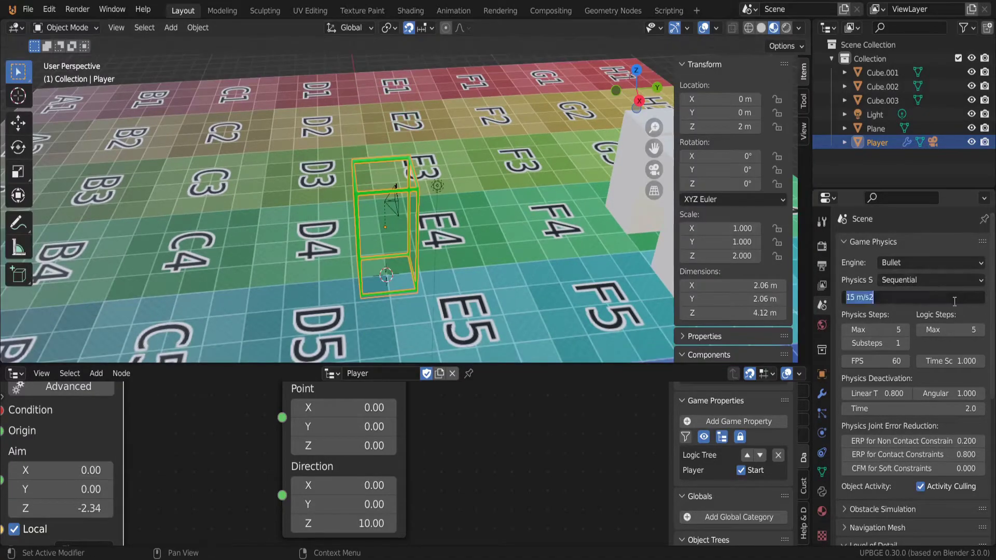
pyautogui.press('Return')
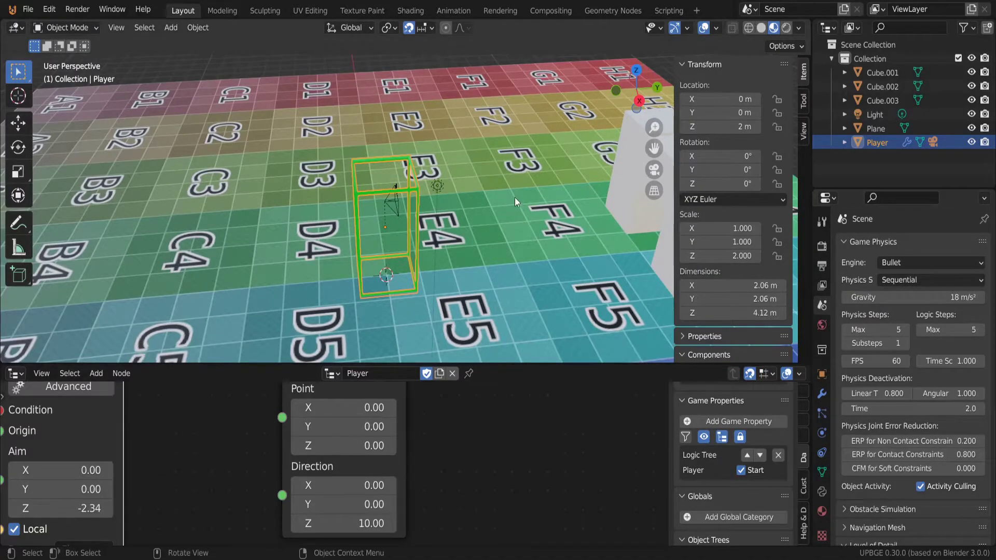
pyautogui.press('p')
pyautogui.press('space')
pyautogui.press('space')
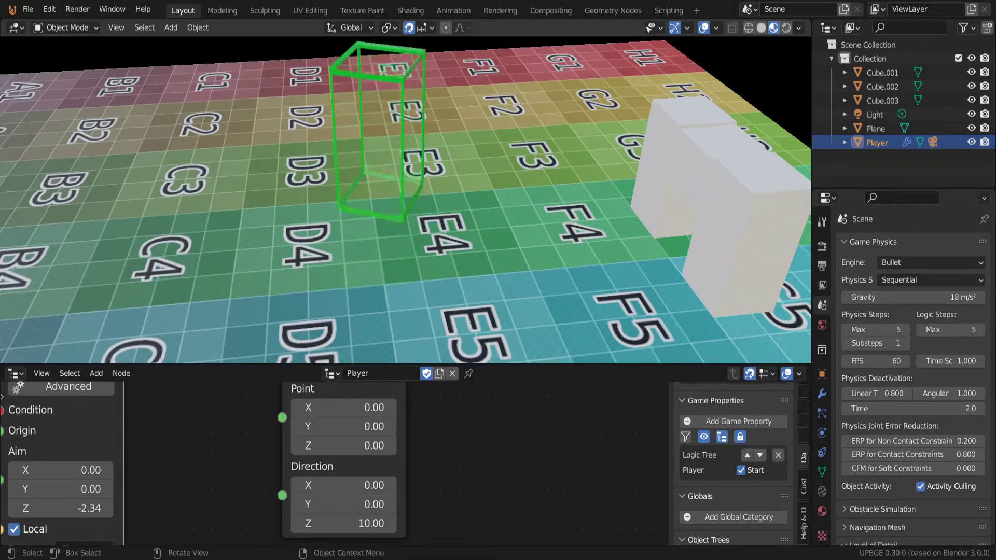
pyautogui.press('space')
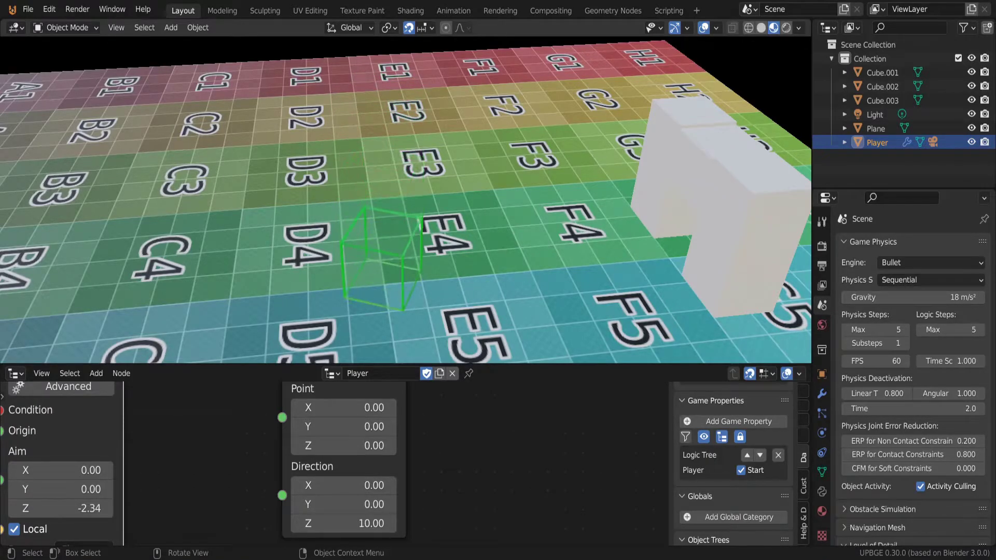
pyautogui.press('Escape')
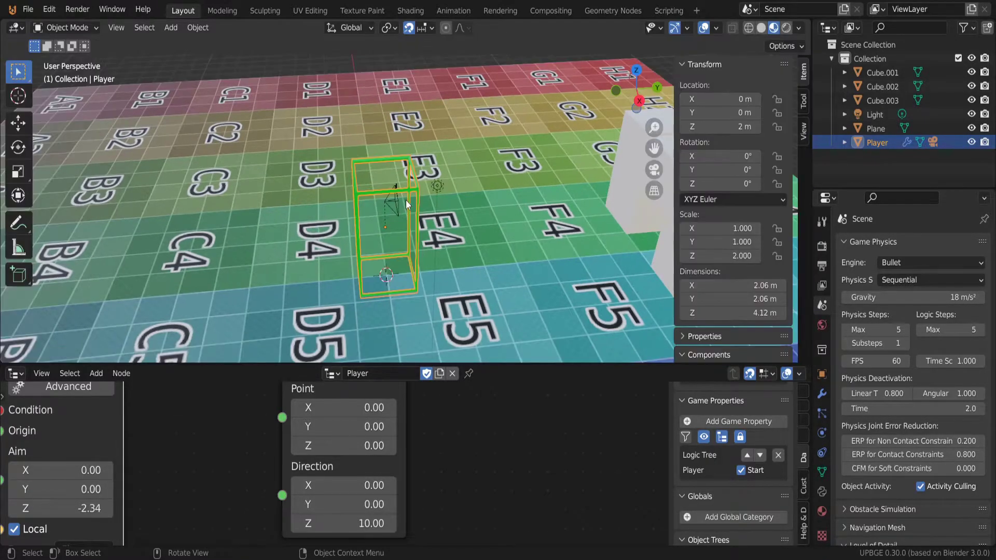
# - Test the player's movement and jump in a game run seen through the player camera
pyautogui.press('KP_0')
pyautogui.press('p')
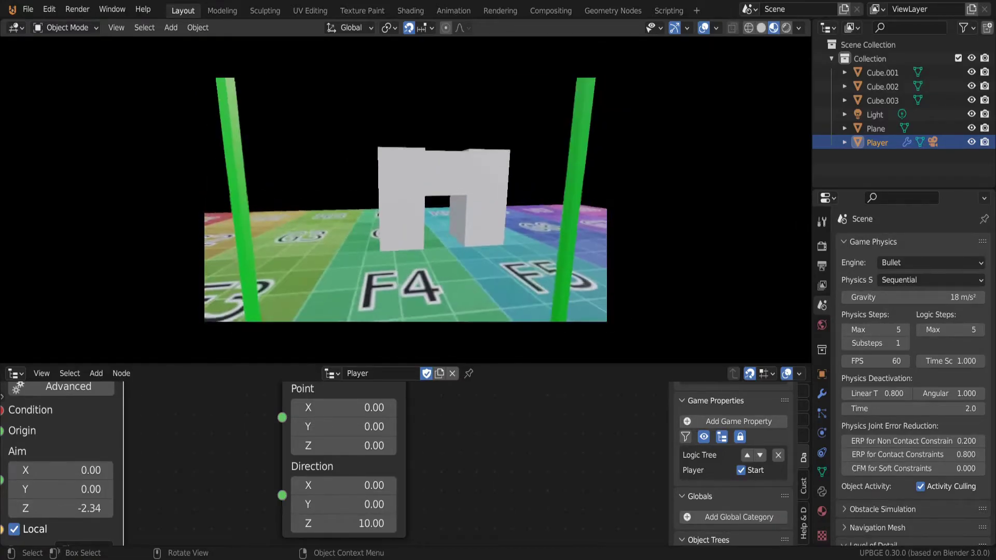
pyautogui.press('Escape')
# - Examine the ground plane's physics settings, including its collision bounds
pyautogui.moveTo(415, 216)
pyautogui.mouseDown(button='middle')
pyautogui.moveTo(403, 223)
pyautogui.moveTo(430, 201)
pyautogui.moveTo(406, 203)
pyautogui.mouseUp(button='middle')
pyautogui.scroll(-8, 416, 213)
pyautogui.click(418, 275)
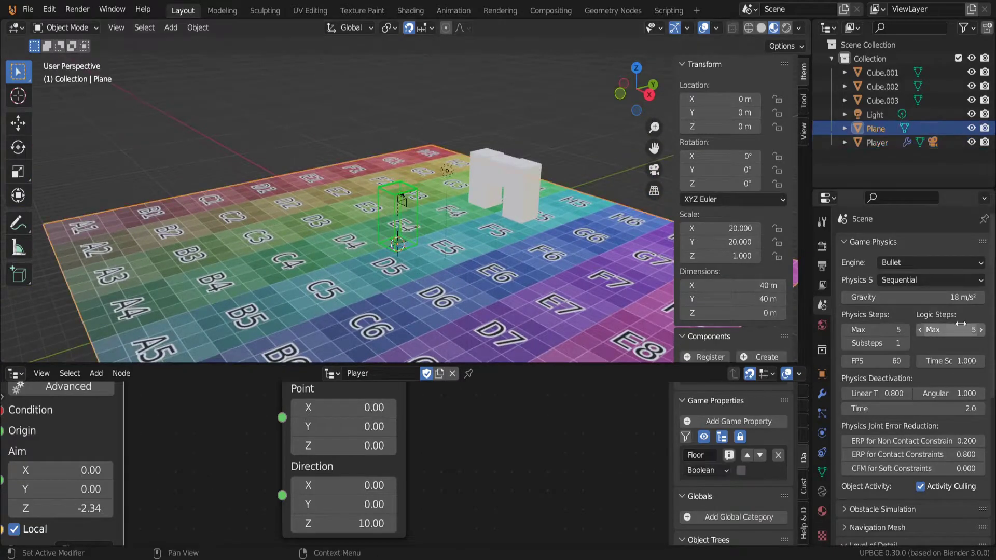
pyautogui.scroll(-10, 939, 328)
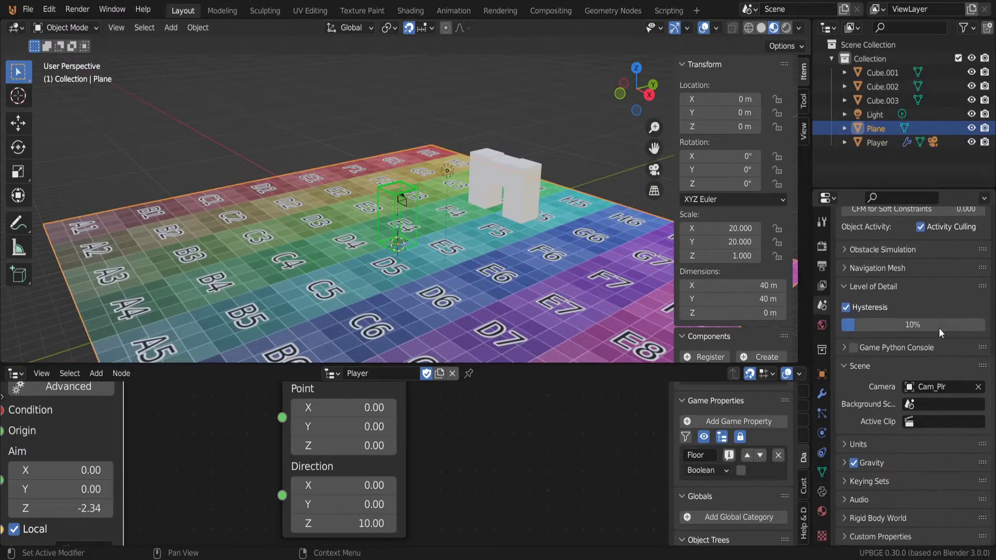
pyautogui.click(823, 453)
pyautogui.click(822, 433)
pyautogui.scroll(-10, 898, 378)
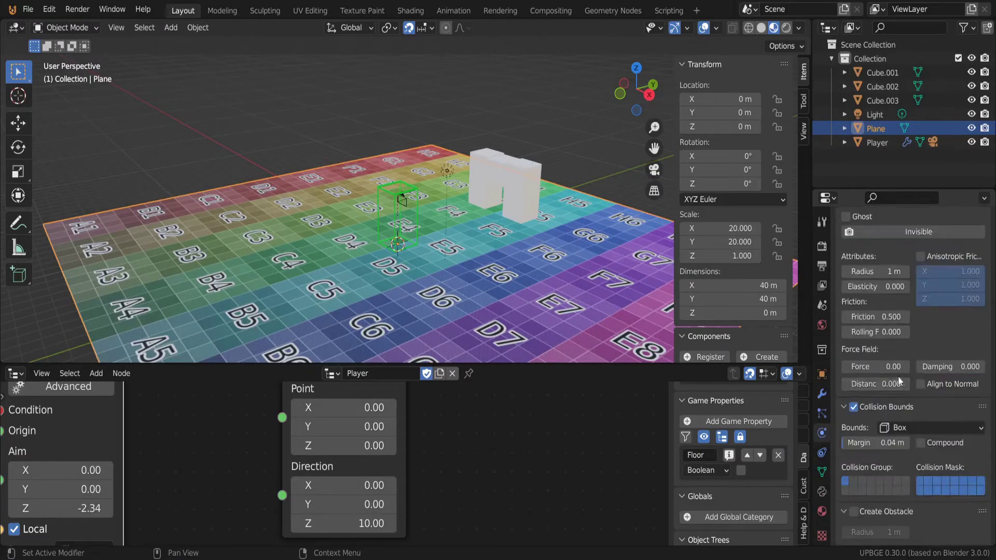
# - Compare the physics and collision settings of the arch cubes and the ground plane with those of the Player
pyautogui.click(519, 177)
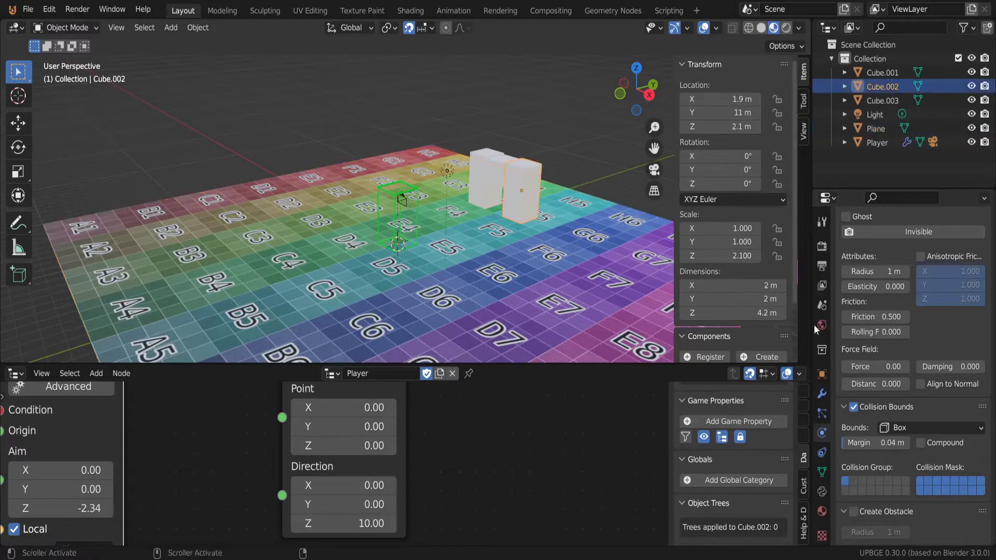
pyautogui.click(494, 172)
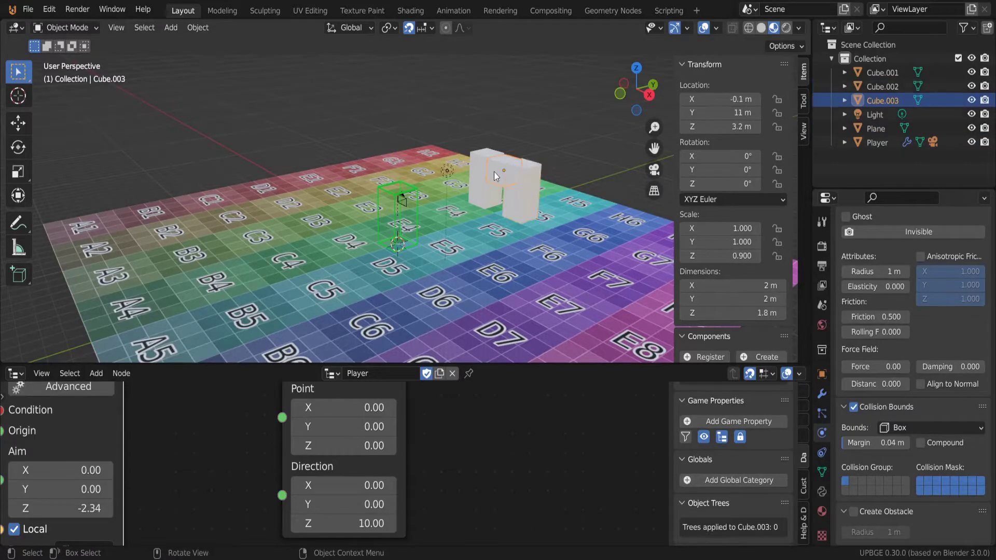
pyautogui.click(480, 164)
pyautogui.click(440, 191)
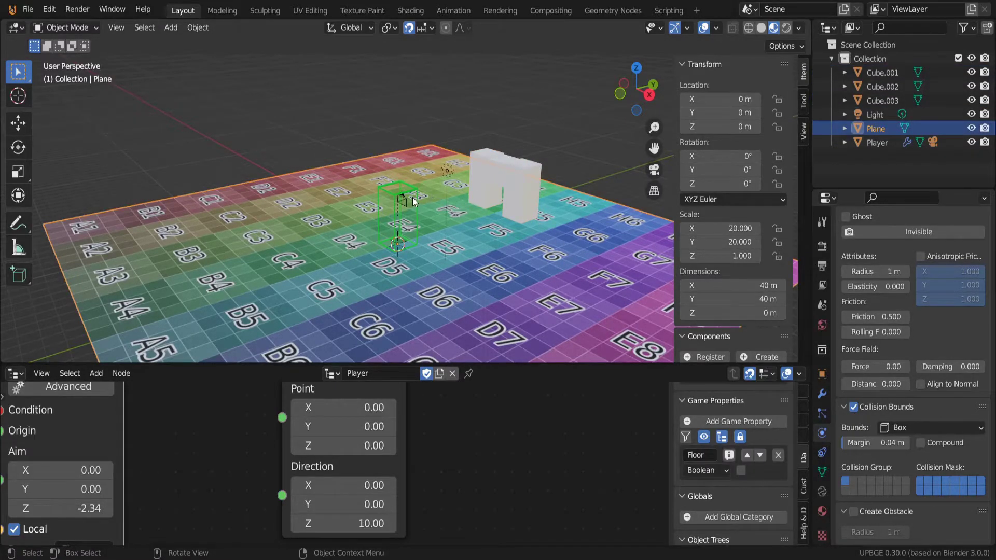
pyautogui.click(415, 193)
pyautogui.scroll(-5, 890, 402)
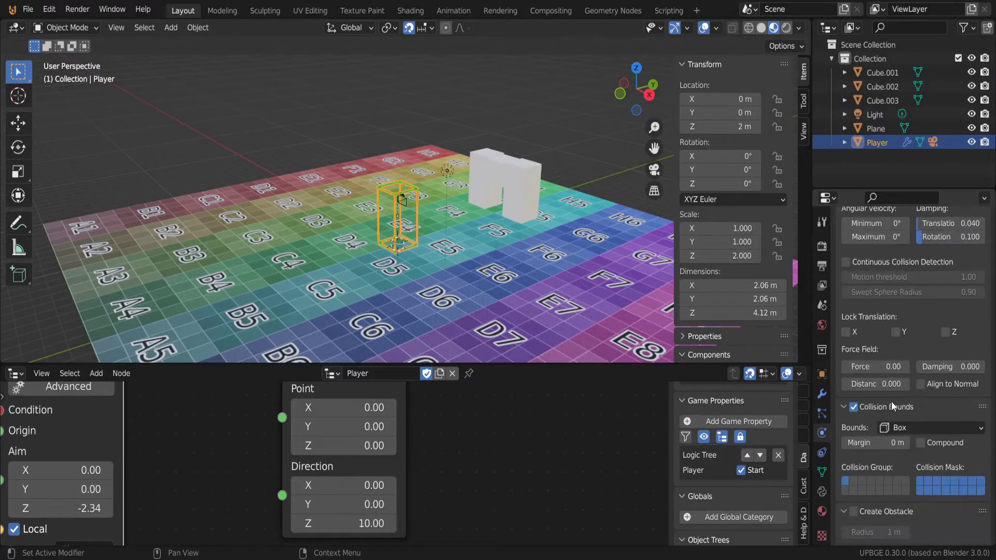
pyautogui.scroll(2, 888, 402)
pyautogui.moveTo(425, 204); pyautogui.dragTo(340, 197, button='middle')
pyautogui.scroll(4, 453, 234)
pyautogui.moveTo(341, 197); pyautogui.dragTo(446, 311, button='middle')
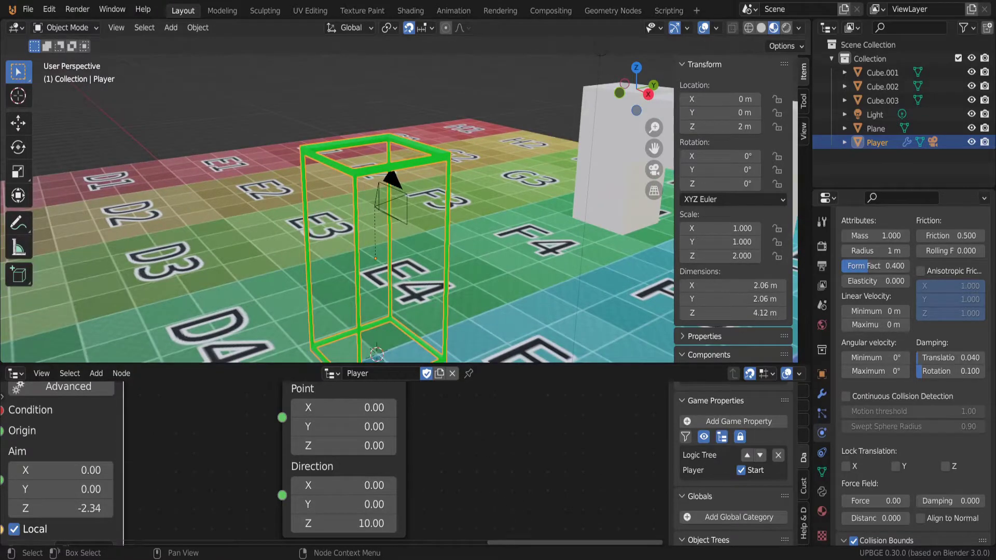
# - Add a new game property to the Player object
pyautogui.scroll(-4, 290, 462)
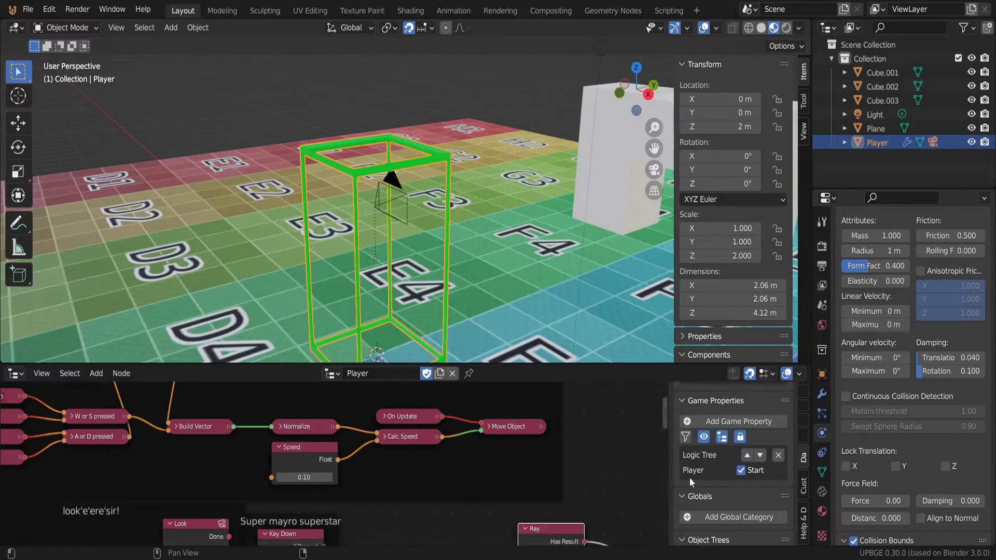
pyautogui.scroll(1, 684, 488)
pyautogui.scroll(-4, 593, 477)
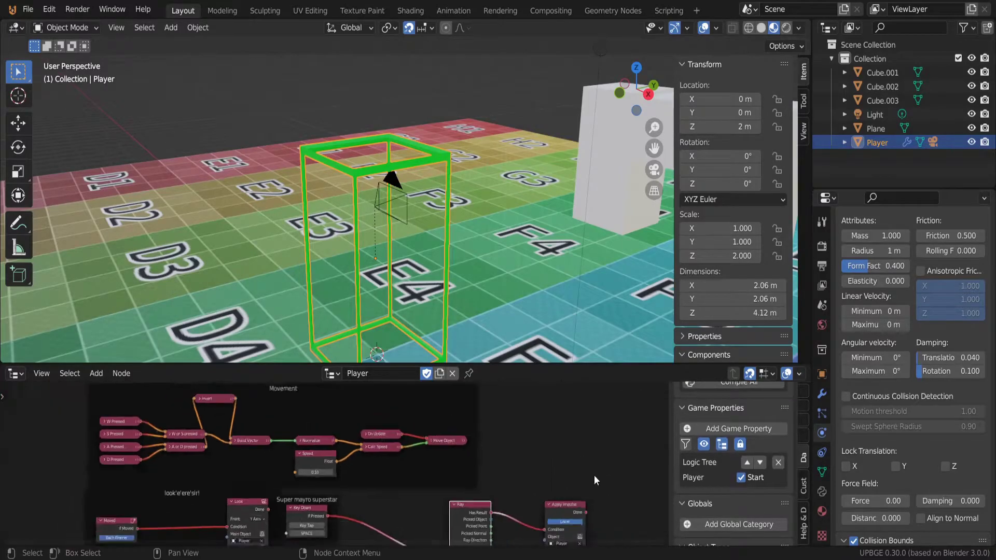
pyautogui.moveTo(460, 481); pyautogui.dragTo(390, 498, button='middle')
pyautogui.scroll(6, 400, 479)
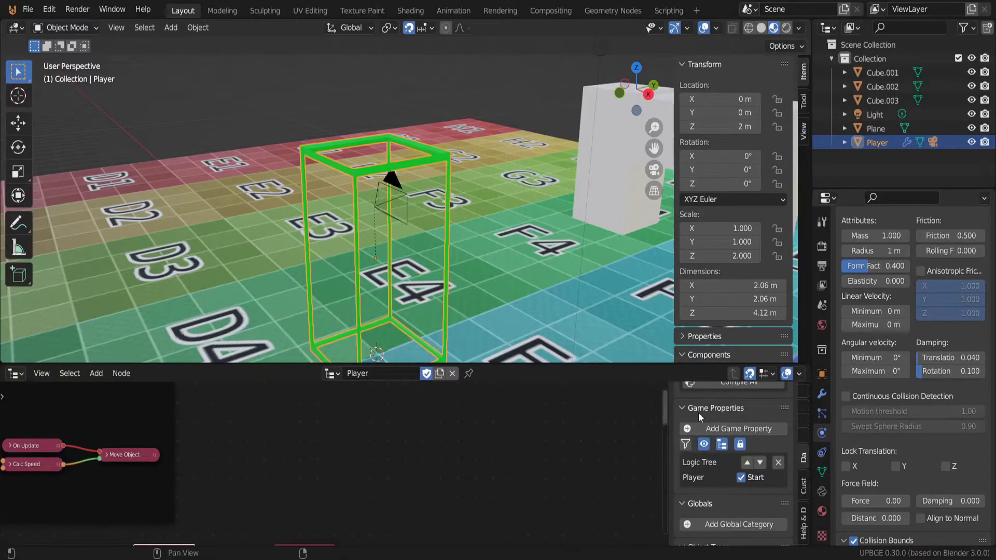
pyautogui.click(769, 425)
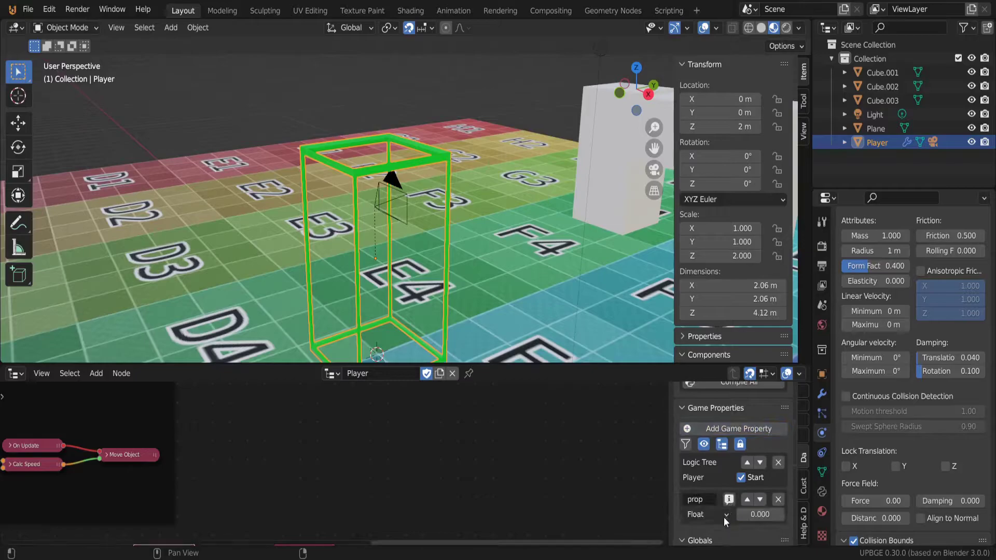
# - Try the Boolean type on the new game property, switching its value on and off
pyautogui.scroll(-3, 723, 518)
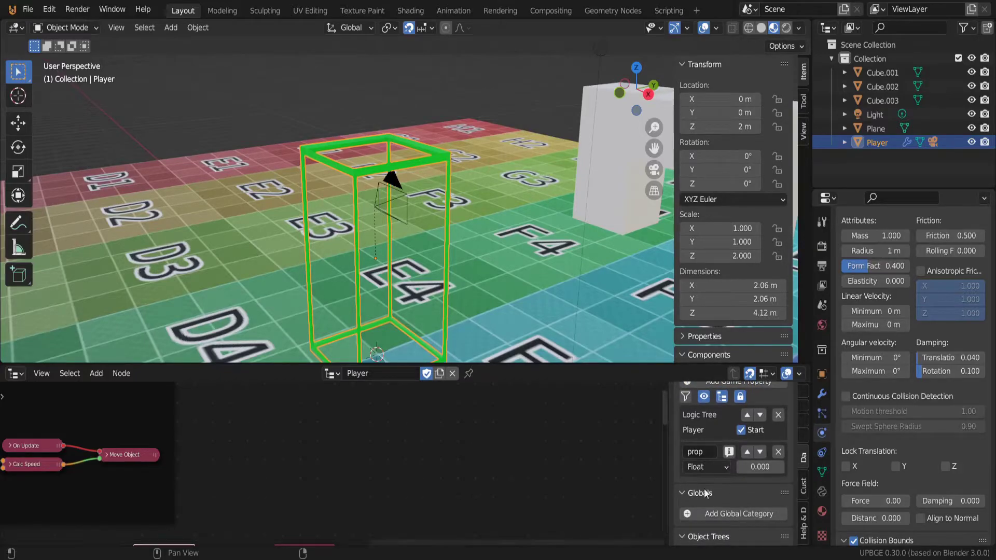
pyautogui.click(714, 469)
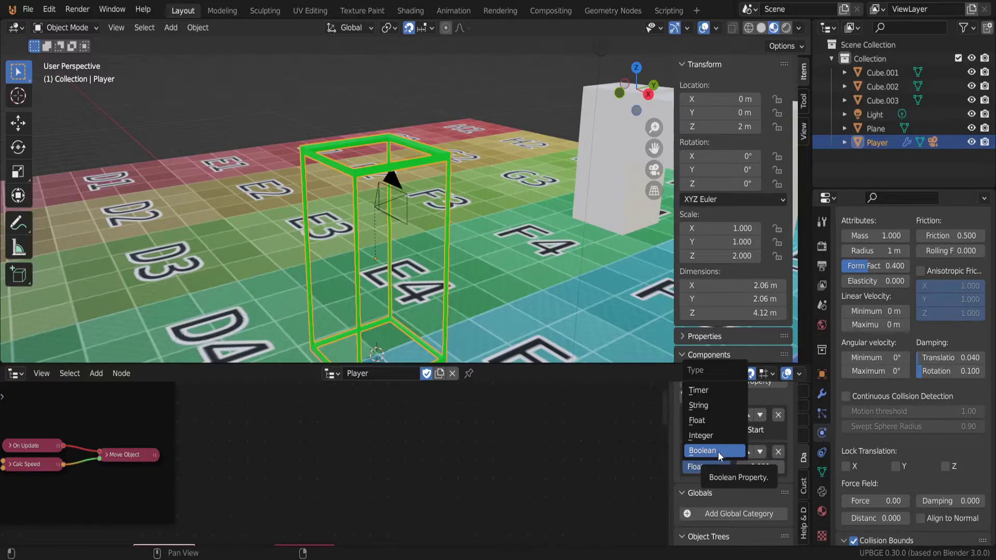
pyautogui.click(719, 453)
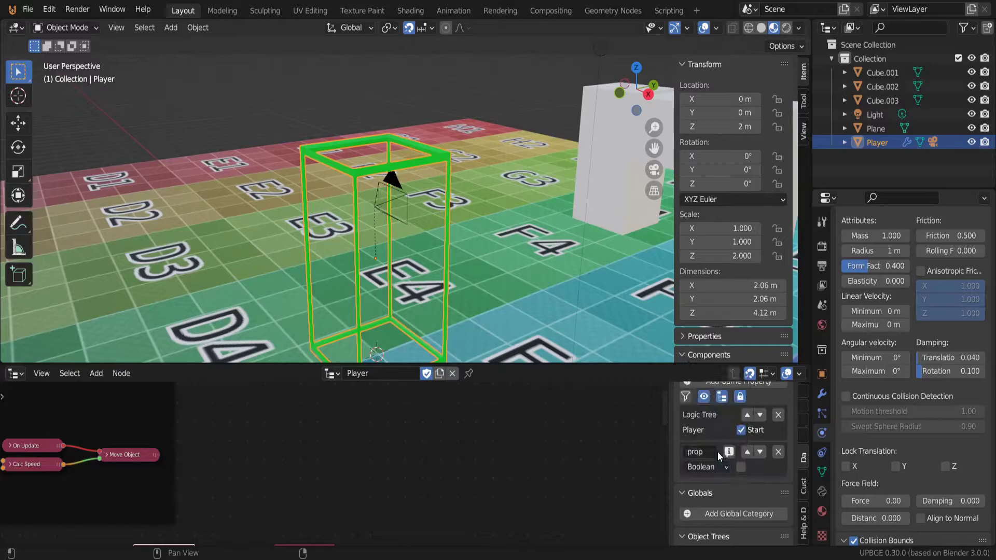
pyautogui.click(741, 467)
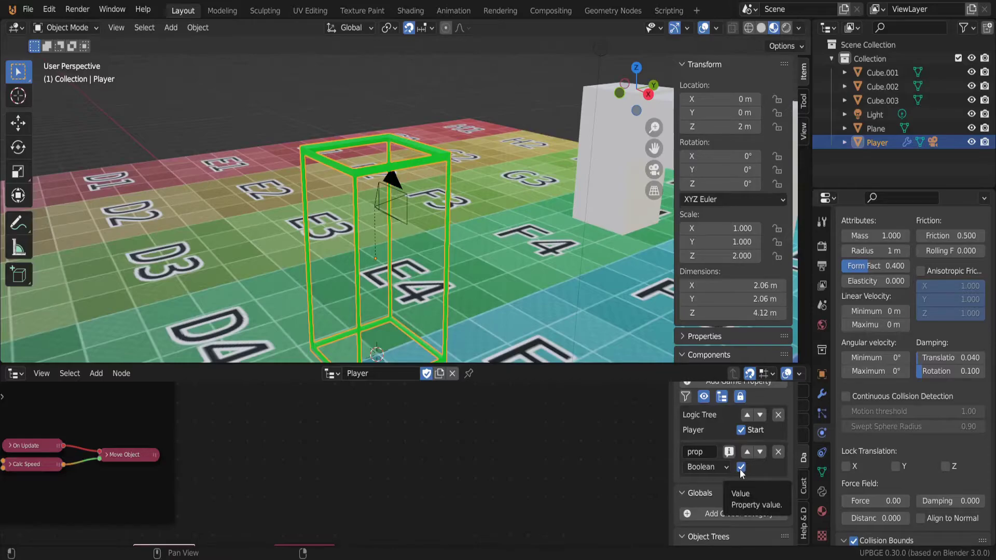
pyautogui.click(741, 468)
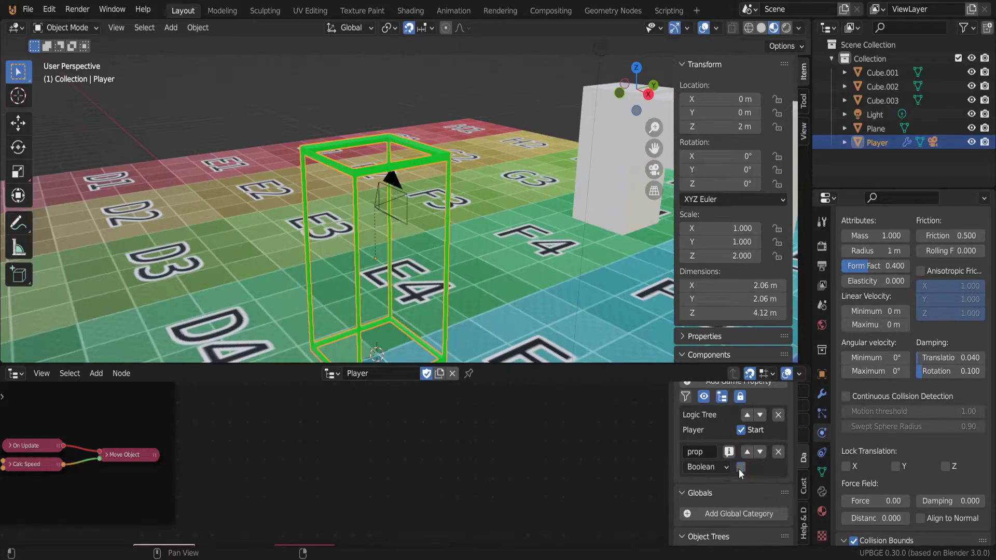
# - Try the Integer type on the new game property and return it to Float
pyautogui.click(699, 468)
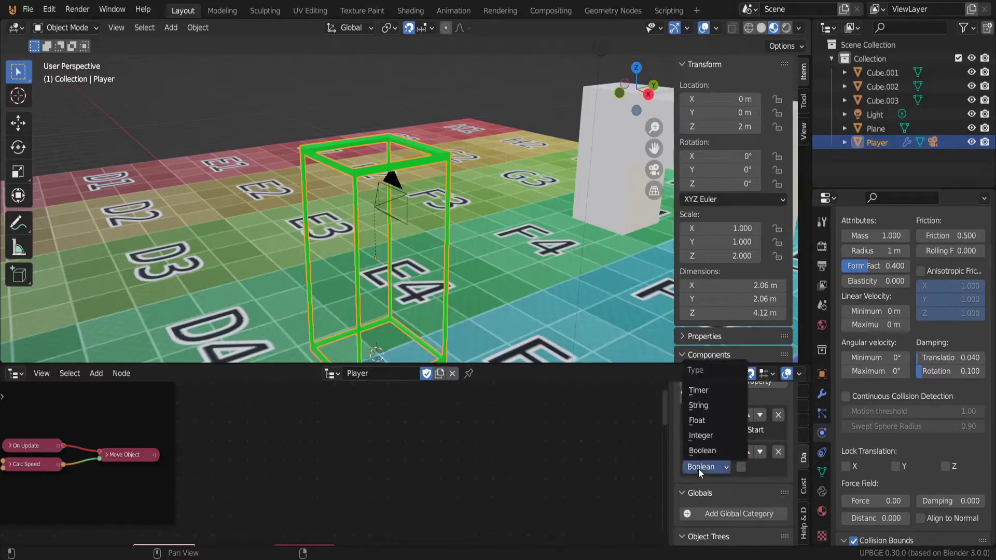
pyautogui.click(700, 439)
pyautogui.moveTo(756, 470)
pyautogui.mouseDown()
pyautogui.moveTo(785, 470)
pyautogui.moveTo(737, 470)
pyautogui.mouseUp()
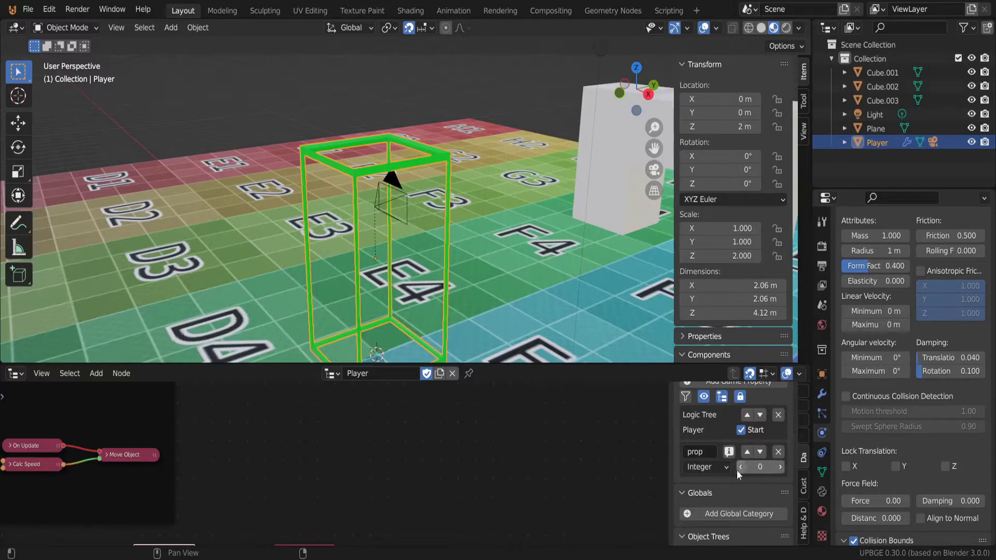
pyautogui.click(706, 466)
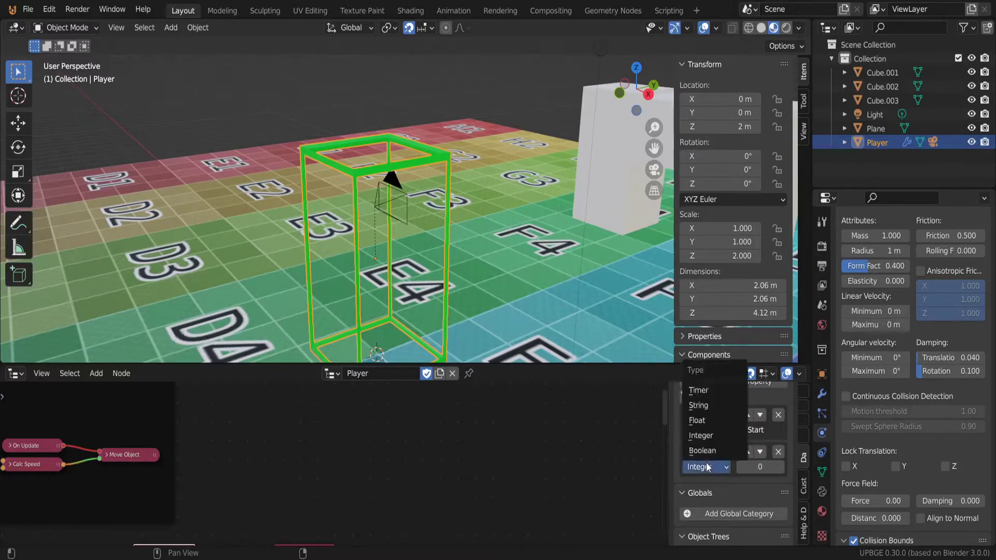
pyautogui.click(700, 421)
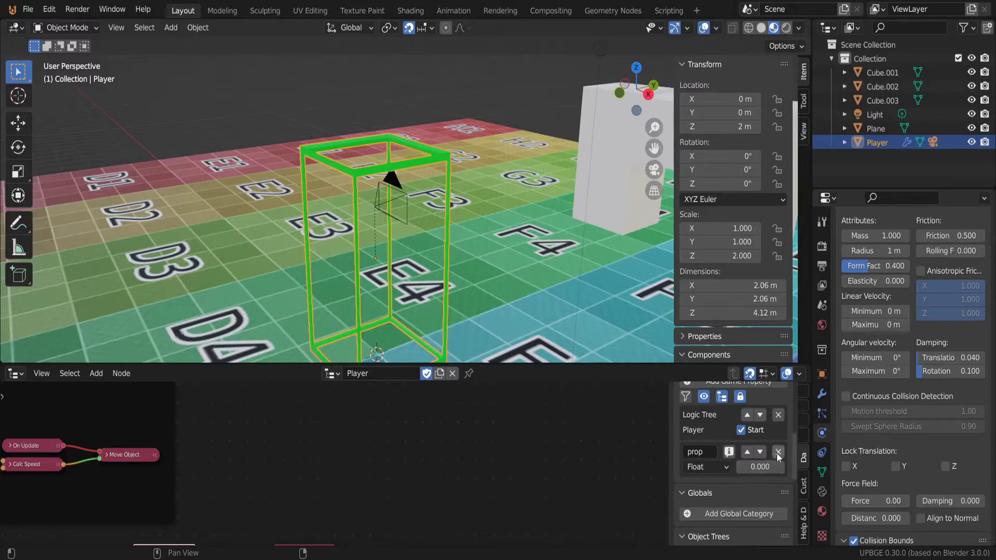
# - Try the String type with the value Anything on the game property, followed by the Timer type
pyautogui.click(690, 468)
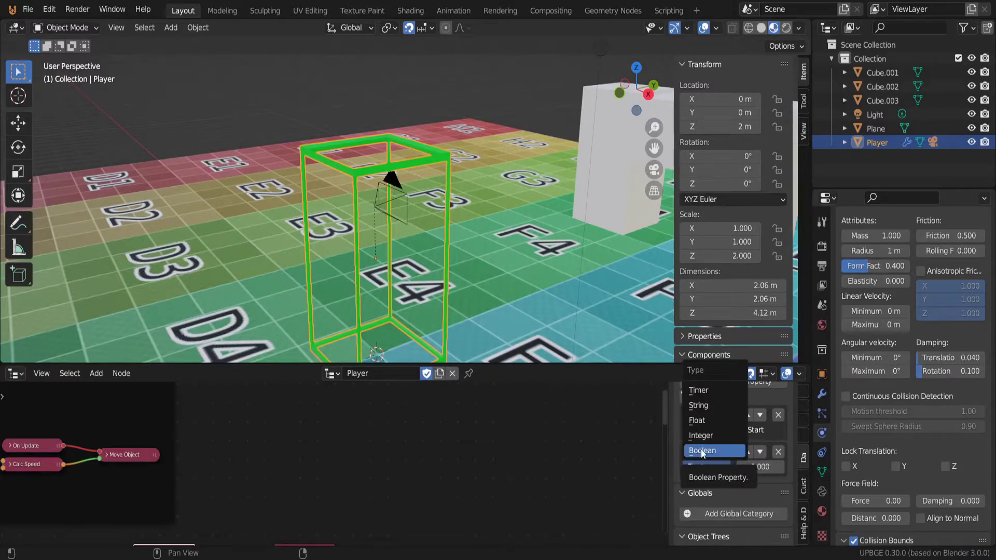
pyautogui.click(698, 405)
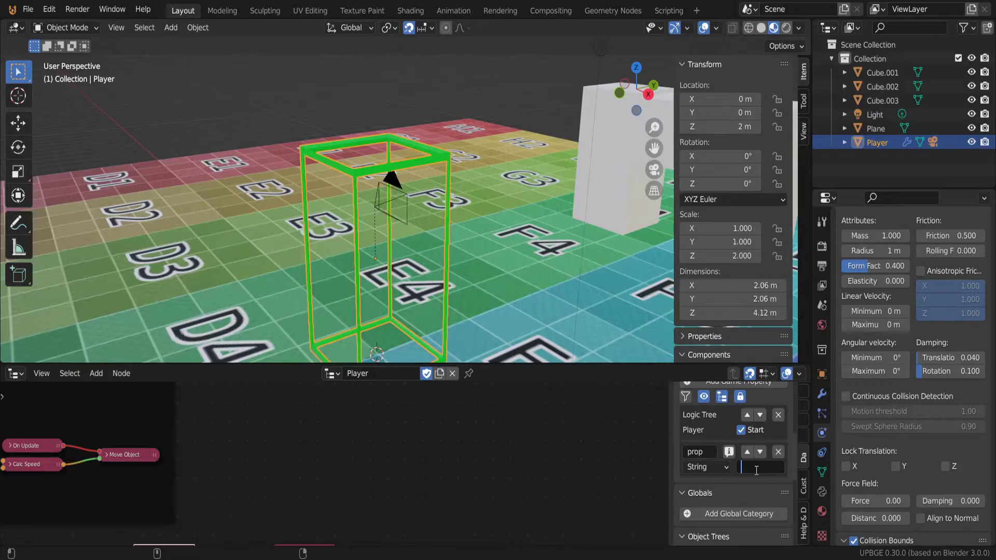
pyautogui.write('Anything')
pyautogui.press('Return')
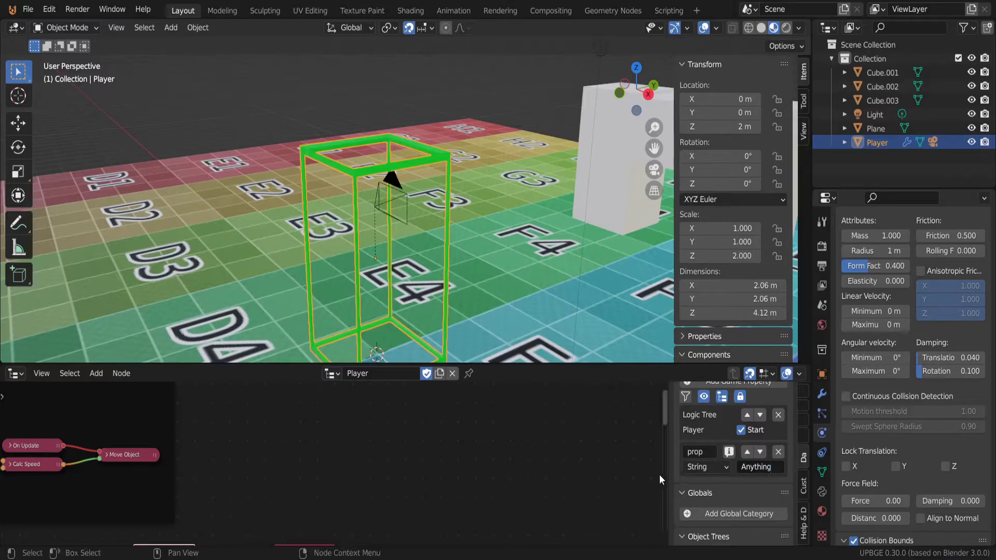
pyautogui.click(720, 462)
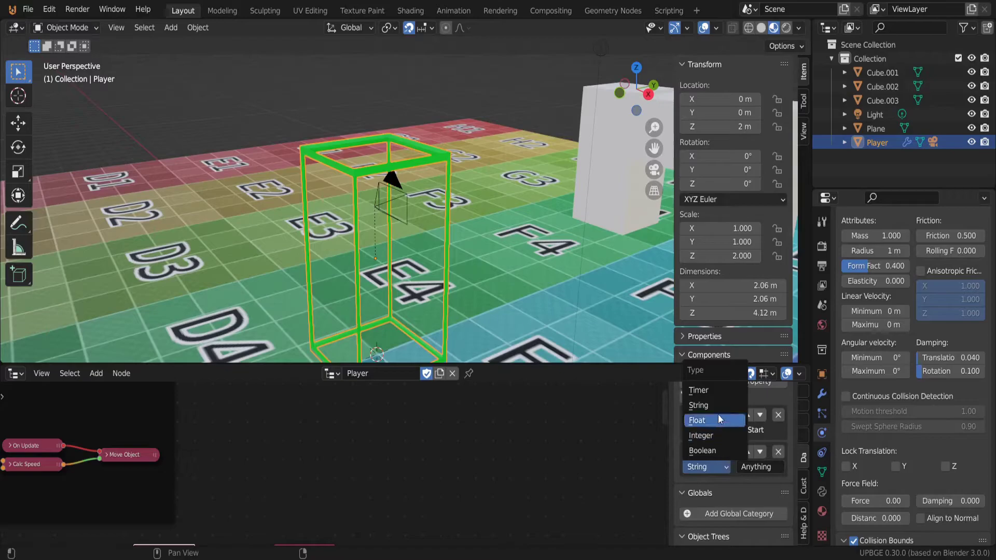
pyautogui.click(715, 385)
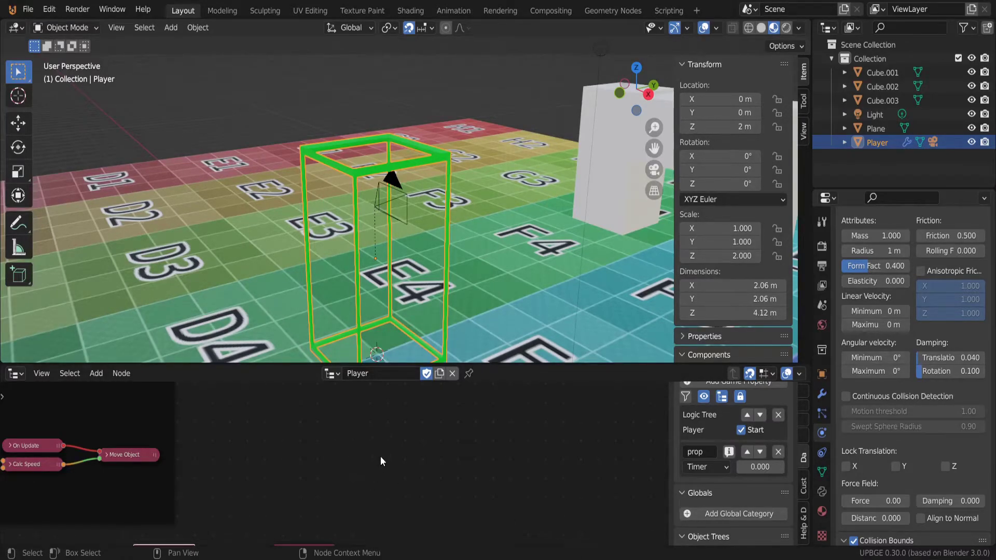
# - Check the Speed node in the movement logic and set the new game property's type to Float
pyautogui.scroll(-3, 332, 462)
pyautogui.moveTo(313, 461); pyautogui.dragTo(528, 500, button='middle')
pyautogui.moveTo(472, 457); pyautogui.dragTo(463, 436)
pyautogui.scroll(4, 433, 416)
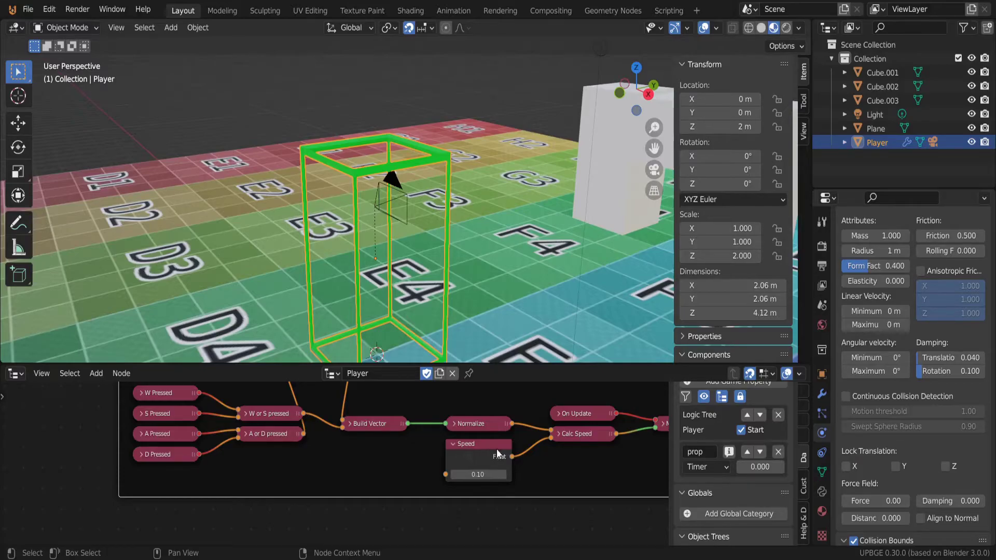
pyautogui.click(704, 467)
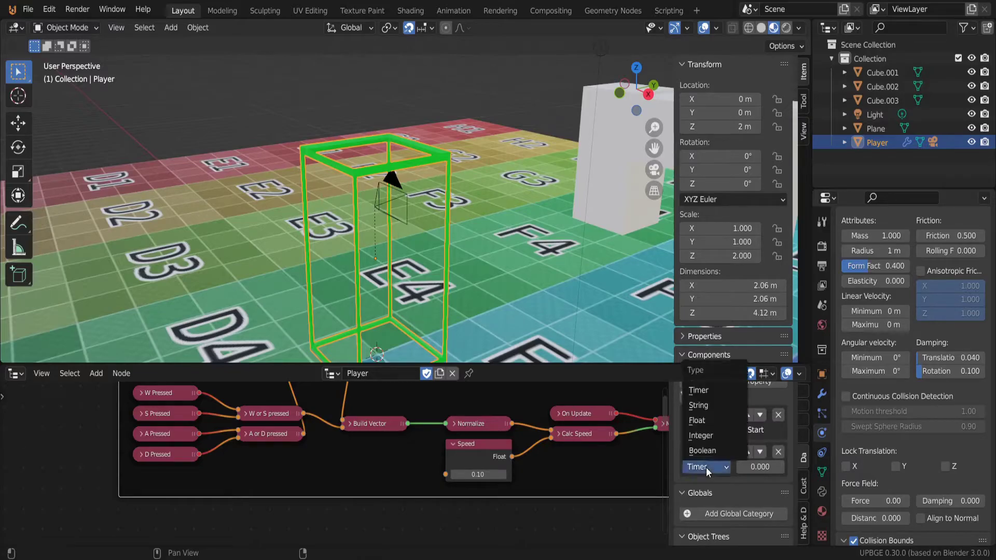
pyautogui.click(713, 424)
pyautogui.click(499, 474)
pyautogui.click(482, 492)
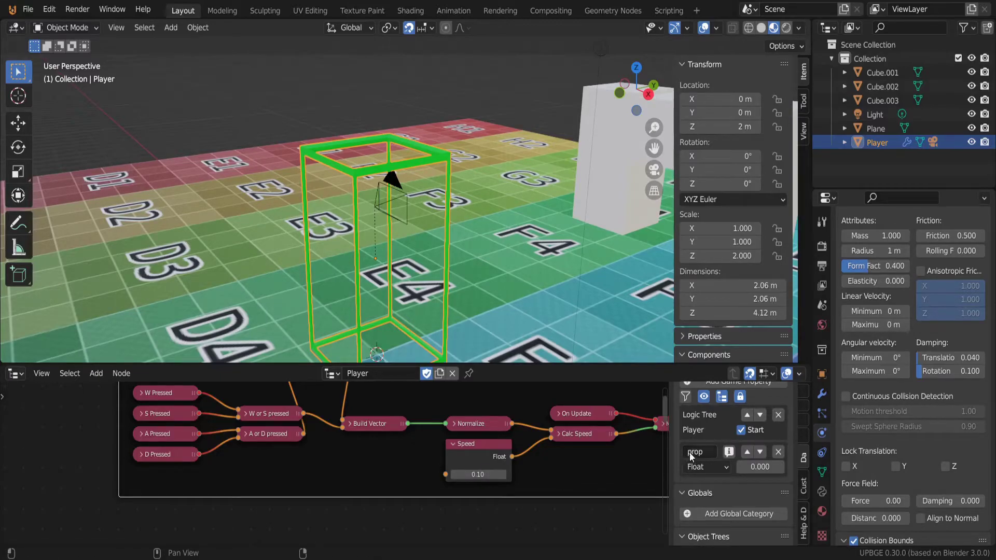
# - Rename the Float game property as Player Speed and widen the node editor's sidebar
pyautogui.write('R')
pyautogui.write('layer')
pyautogui.write(' Speed')
pyautogui.moveTo(669, 462); pyautogui.dragTo(607, 474)
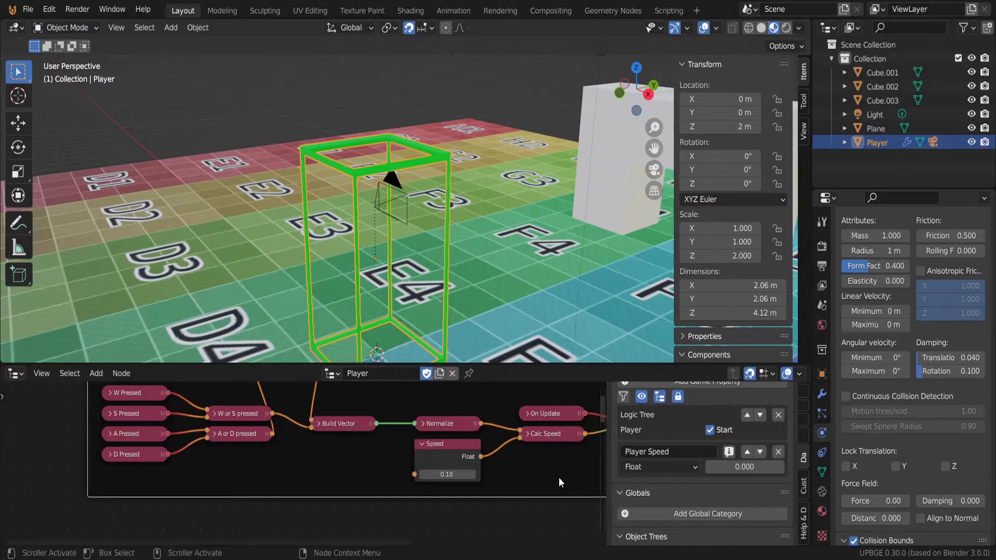
# - Add a second game property to the Player and set its type to Boolean
pyautogui.scroll(-2, 426, 485)
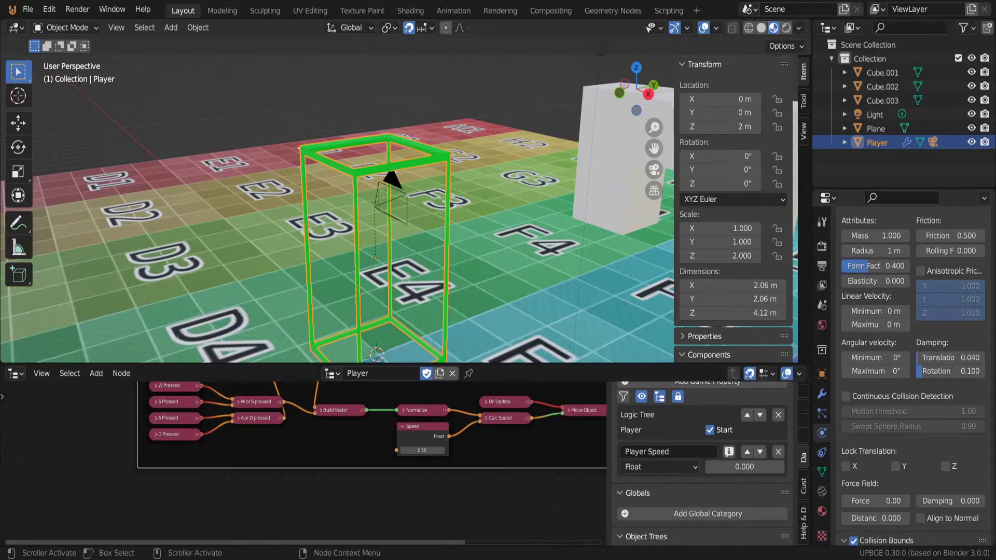
pyautogui.scroll(2, 317, 457)
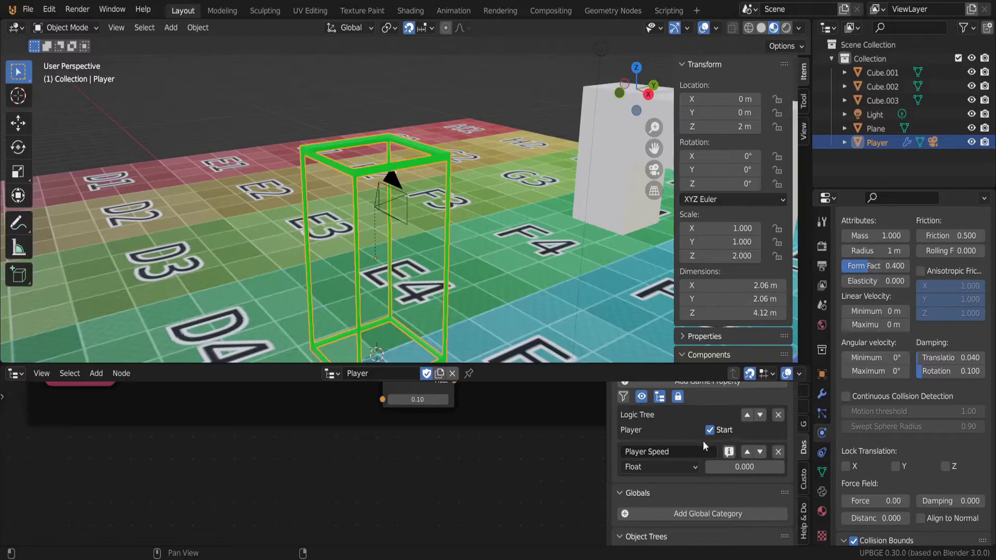
pyautogui.scroll(1, 663, 438)
pyautogui.click(710, 404)
pyautogui.scroll(-2, 701, 441)
pyautogui.click(664, 480)
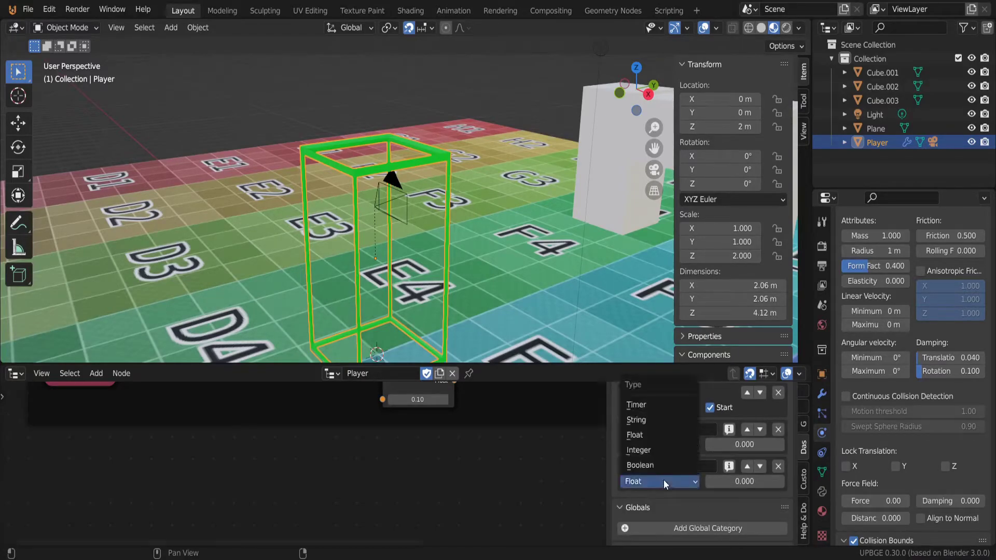
pyautogui.click(665, 466)
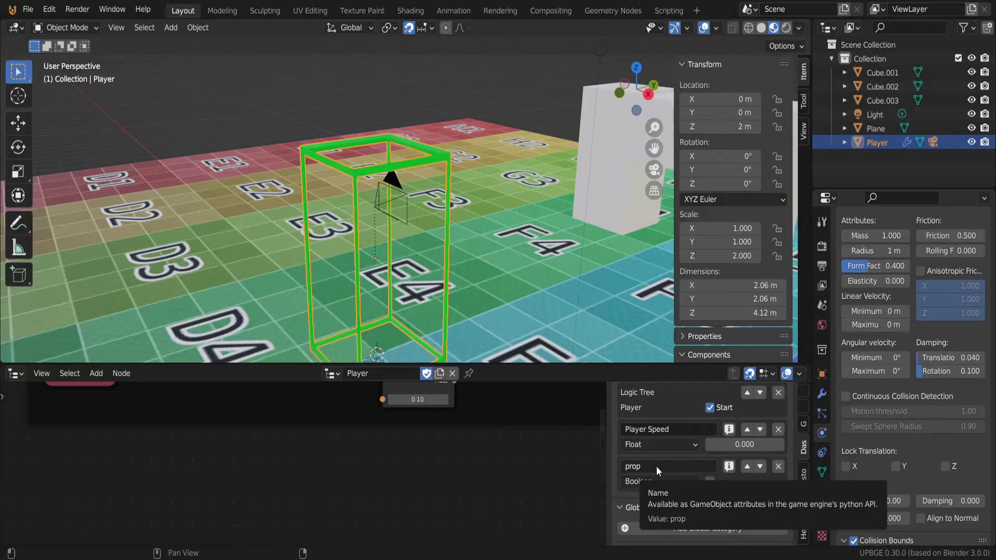
# - Rename the Boolean property as IsSprinting and the Float property as PlayerSpeed, without the space
pyautogui.click(657, 467)
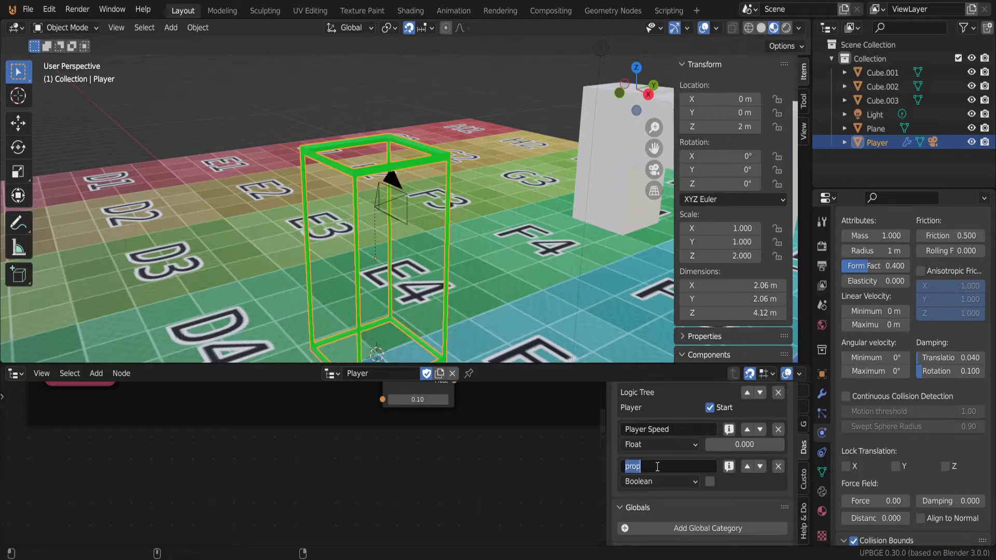
pyautogui.write('IsSprinting')
pyautogui.click(633, 430)
pyautogui.click(647, 429)
pyautogui.press('BackSpace')
pyautogui.press('Return')
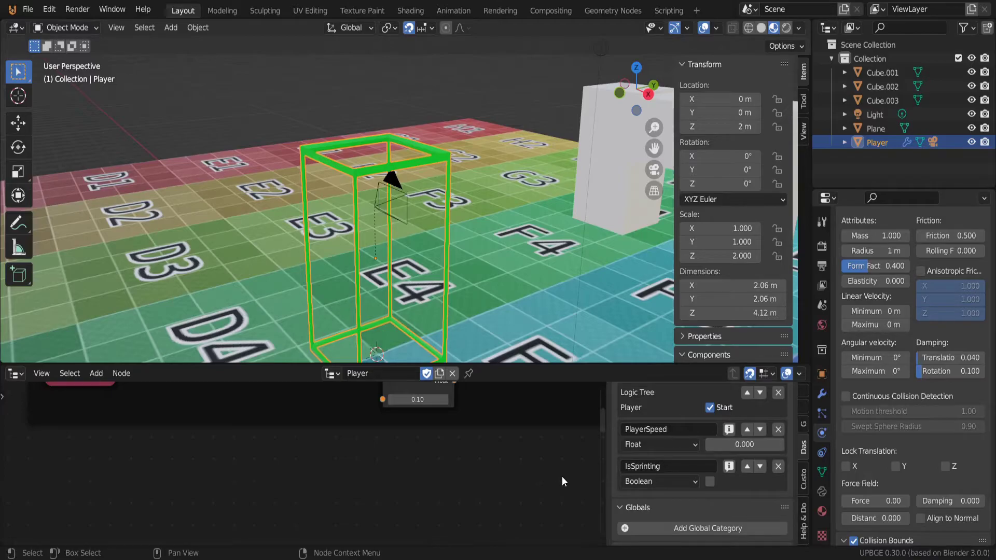
# - Add an Evaluate Property node in the empty space below the movement frame
pyautogui.moveTo(447, 461); pyautogui.dragTo(460, 477, button='middle')
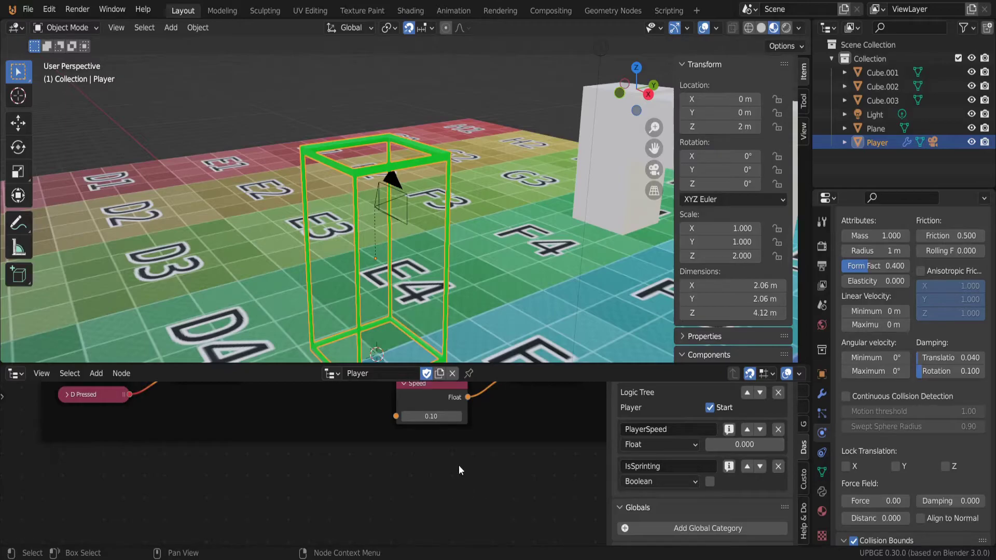
pyautogui.scroll(-2, 459, 465)
pyautogui.moveTo(343, 472); pyautogui.dragTo(407, 438, button='middle')
pyautogui.scroll(2, 428, 468)
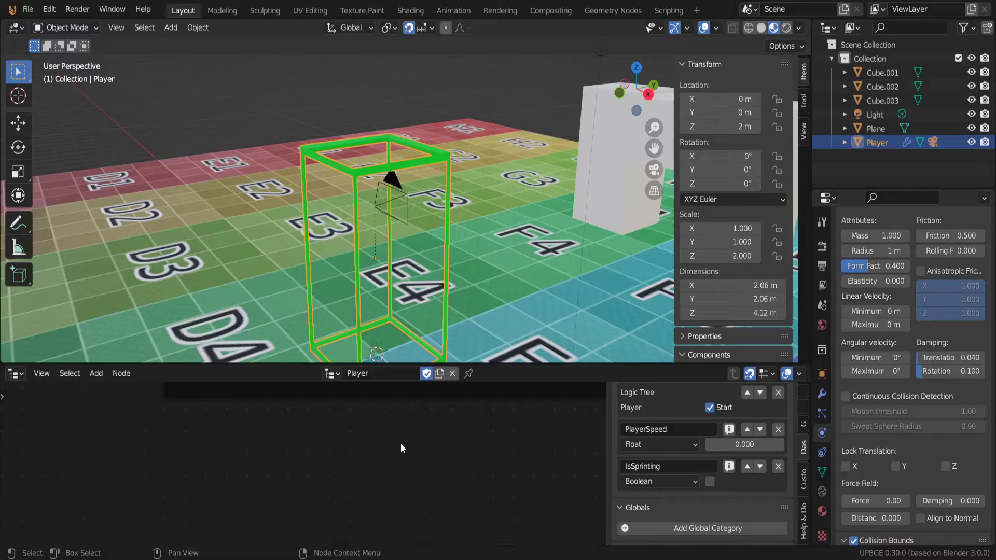
pyautogui.hotkey('shift', 'a')
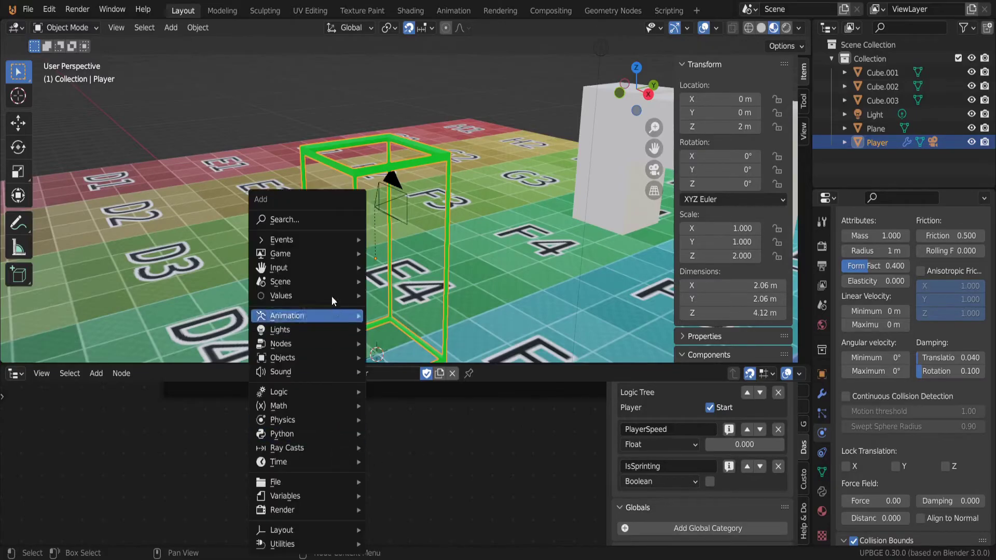
pyautogui.click(327, 219)
pyautogui.write('eva')
pyautogui.press('Return')
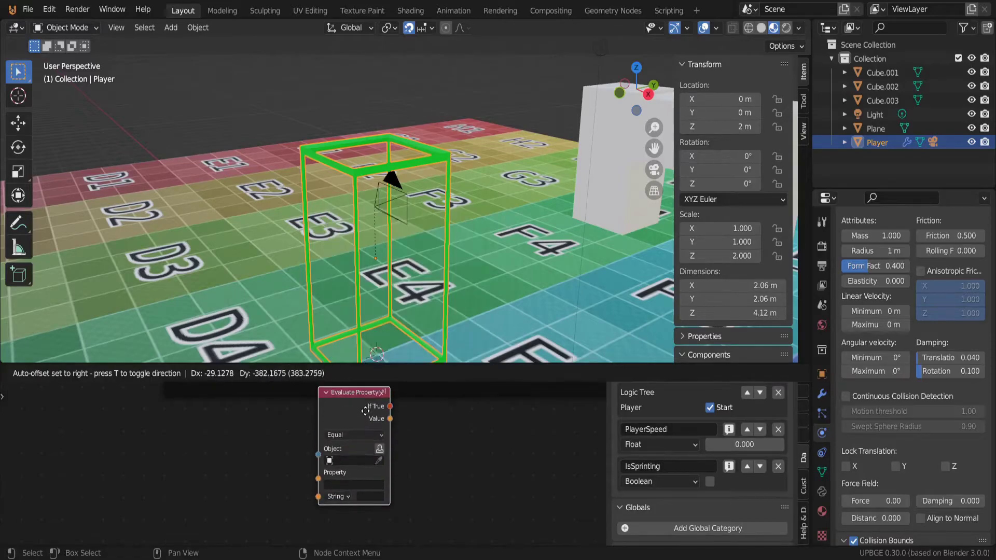
# - Assign Player as the Evaluate Property node's object, switch the object to the tree's owner, and shift the node slightly
pyautogui.click(389, 483)
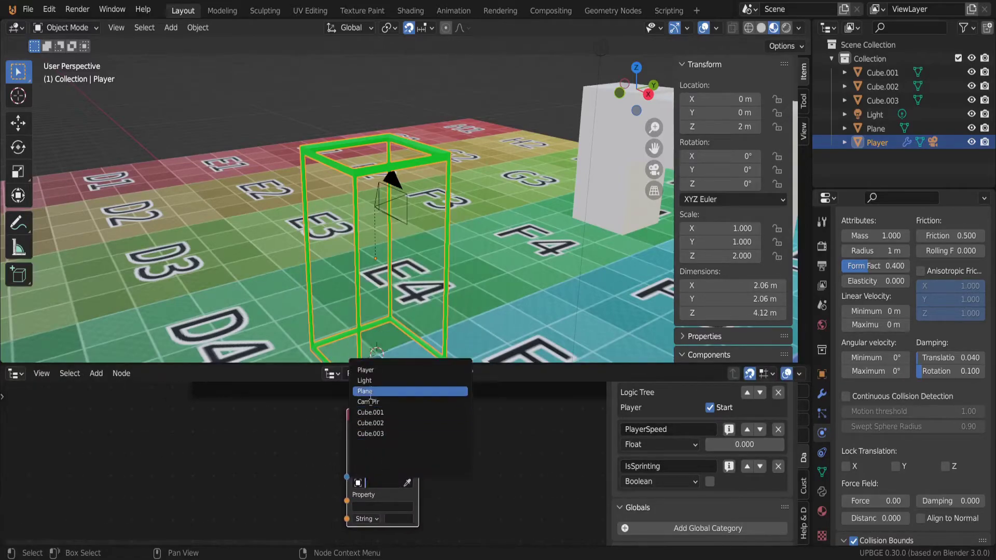
pyautogui.click(372, 375)
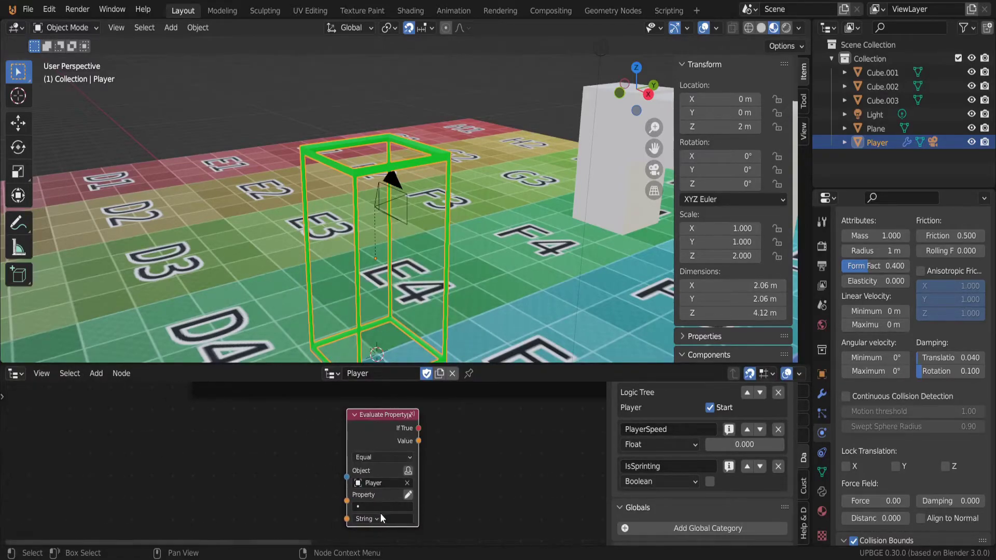
pyautogui.click(408, 471)
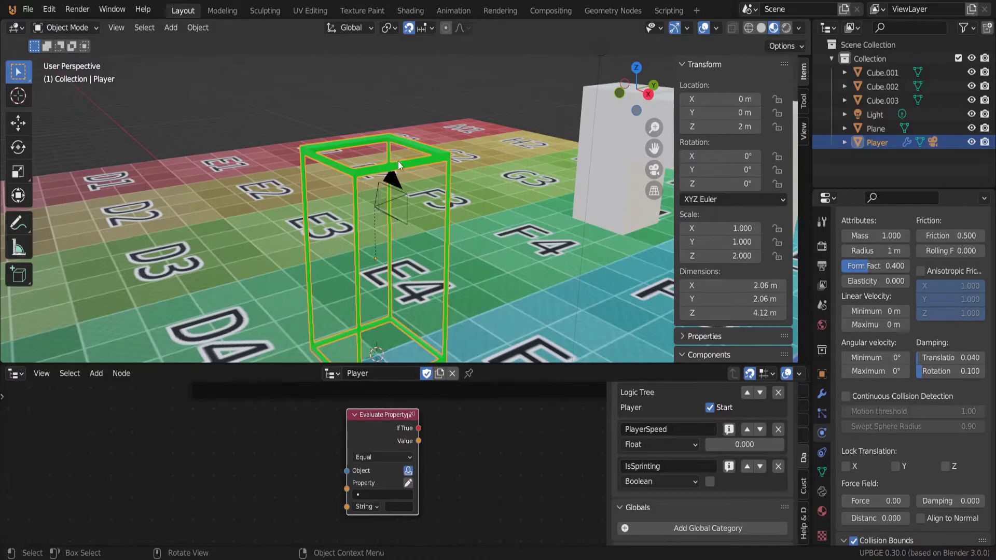
pyautogui.moveTo(375, 431); pyautogui.dragTo(353, 427)
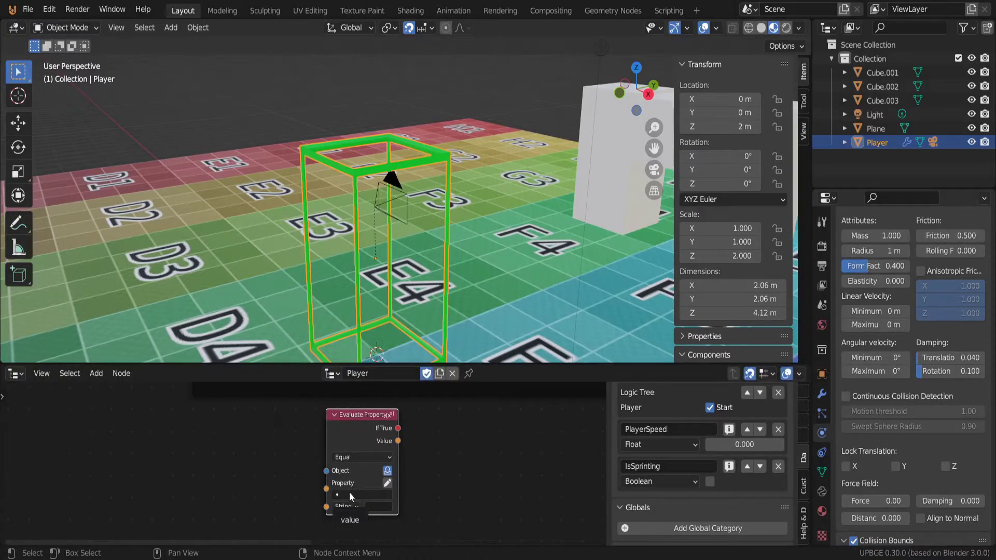
# - Set the Evaluate Property node to check the IsSprinting property as a Bool with the value enabled
pyautogui.click(350, 494)
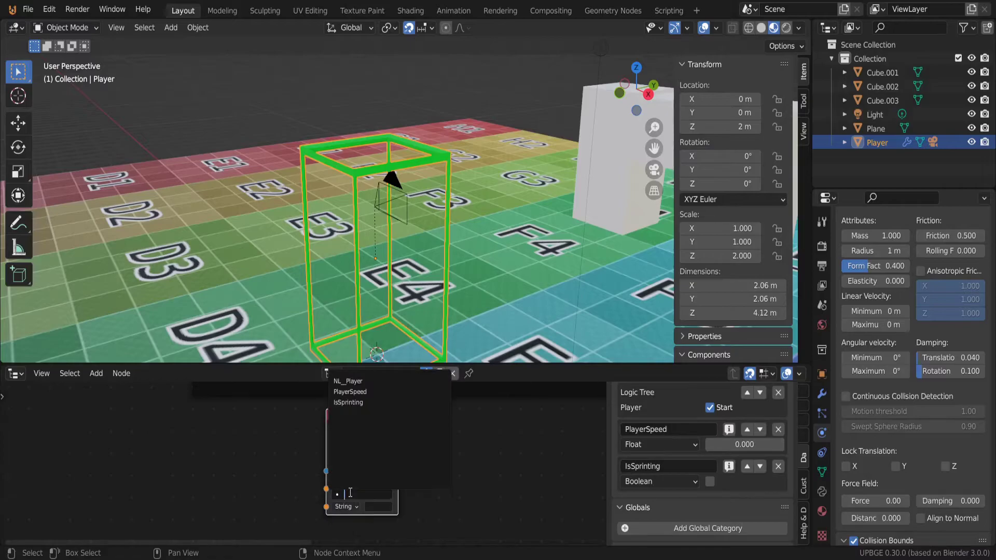
pyautogui.click(356, 404)
pyautogui.click(350, 507)
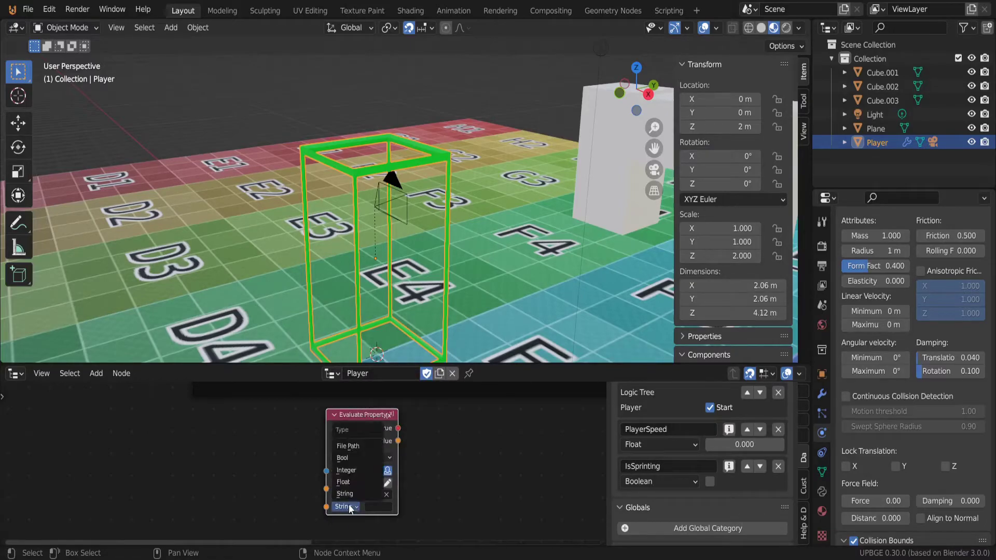
pyautogui.click(347, 459)
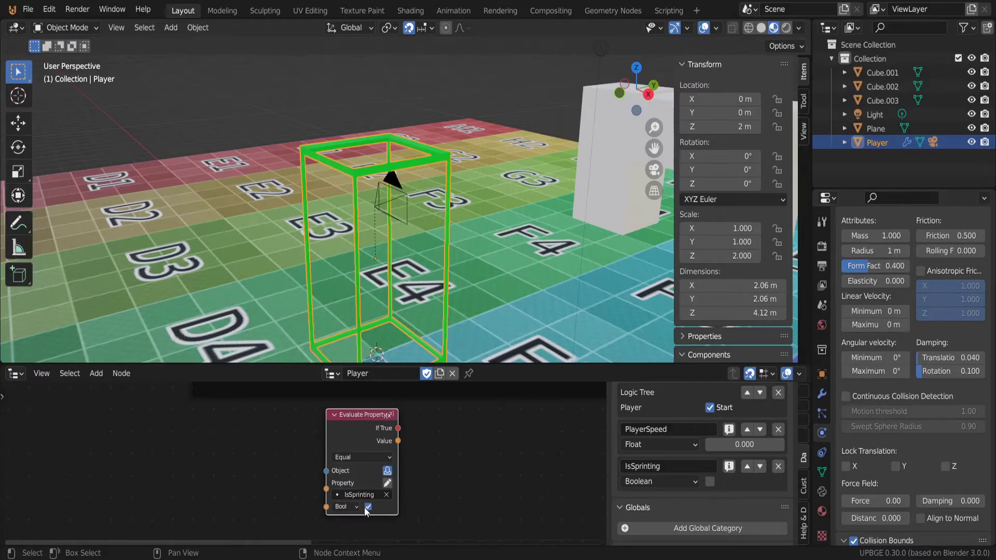
# - Move the Evaluate Property node slightly and open the search for adding a node
pyautogui.scroll(-3, 418, 444)
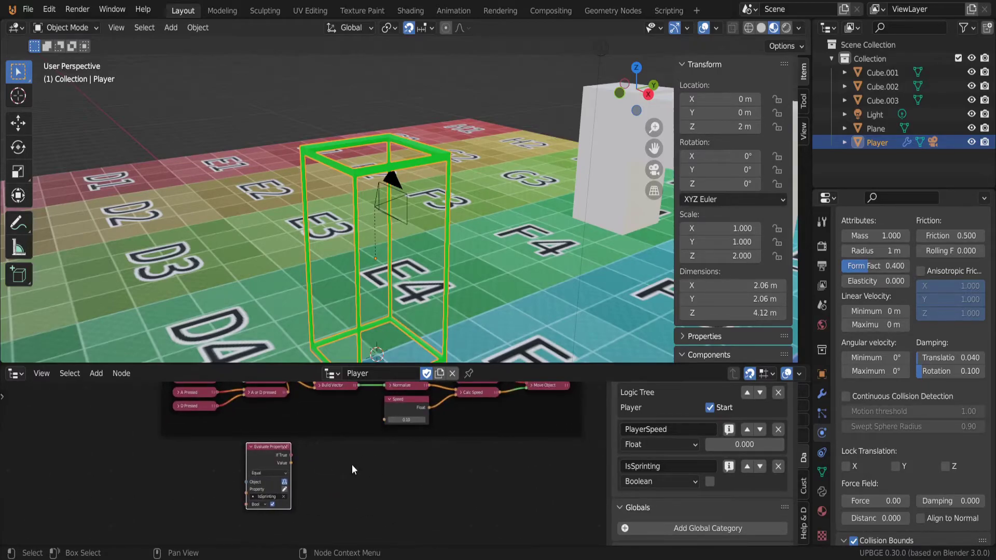
pyautogui.moveTo(282, 450); pyautogui.dragTo(270, 457)
pyautogui.hotkey('shift', 'a')
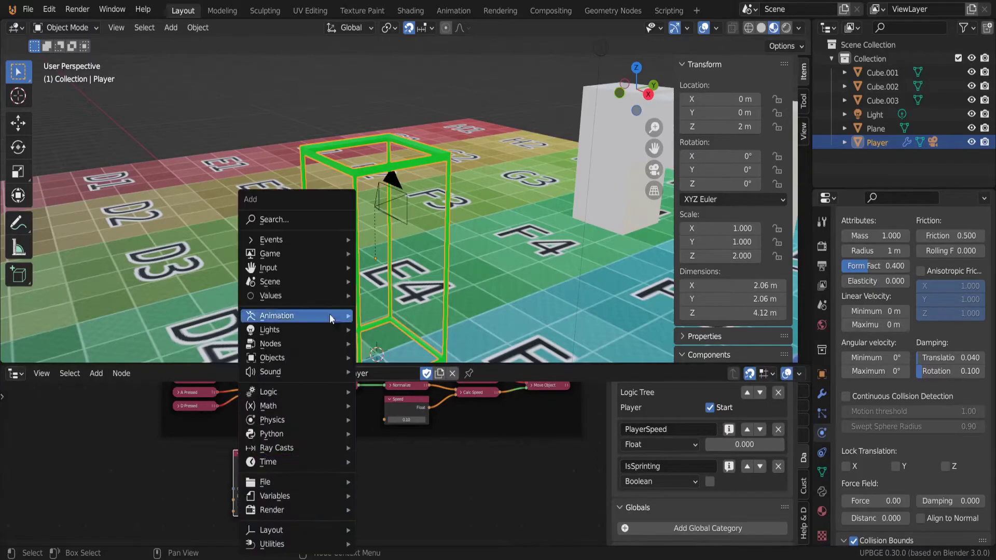
pyautogui.click(309, 219)
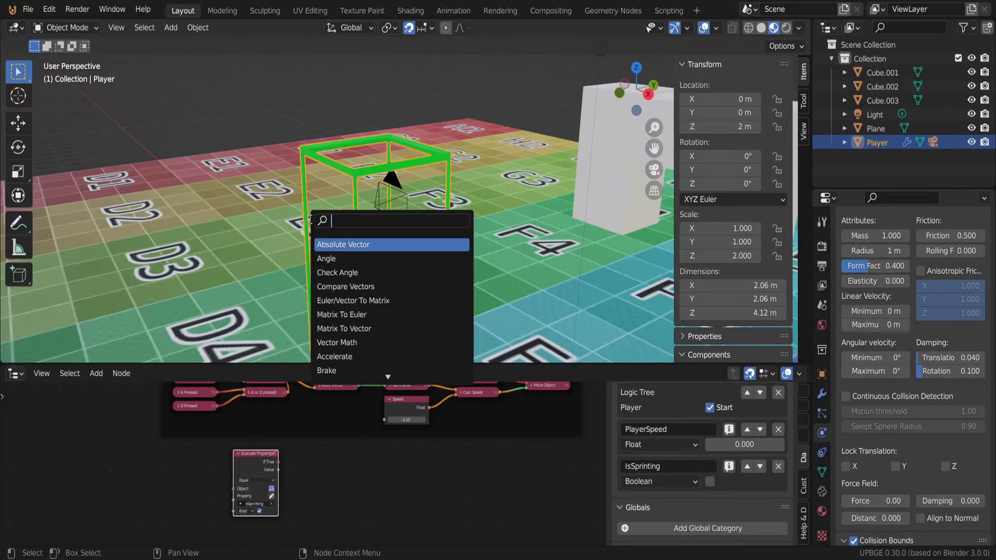
pyautogui.write('player speed')
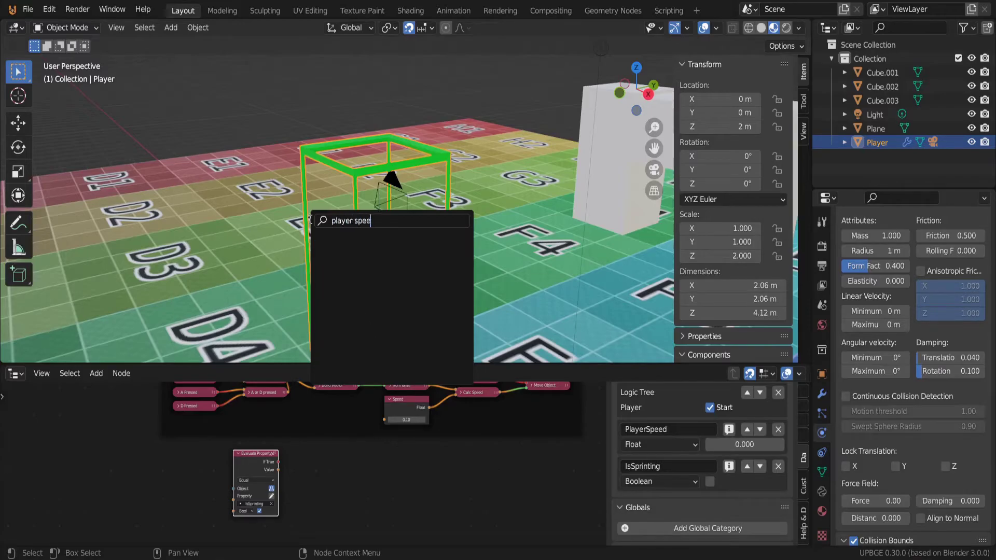
pyautogui.press('BackSpace')
pyautogui.press('BackSpace')
pyautogui.press('BackSpace')
pyautogui.press('BackSpace')
pyautogui.press('BackSpace')
pyautogui.press('BackSpace')
pyautogui.press('BackSpace')
pyautogui.press('BackSpace')
pyautogui.press('BackSpace')
pyautogui.press('BackSpace')
pyautogui.press('BackSpace')
pyautogui.press('BackSpace')
pyautogui.write('e')
pyautogui.press('BackSpace')
# - Add a Set Property node beside the Evaluate Property node and connect If True to its Condition
pyautogui.write('Set')
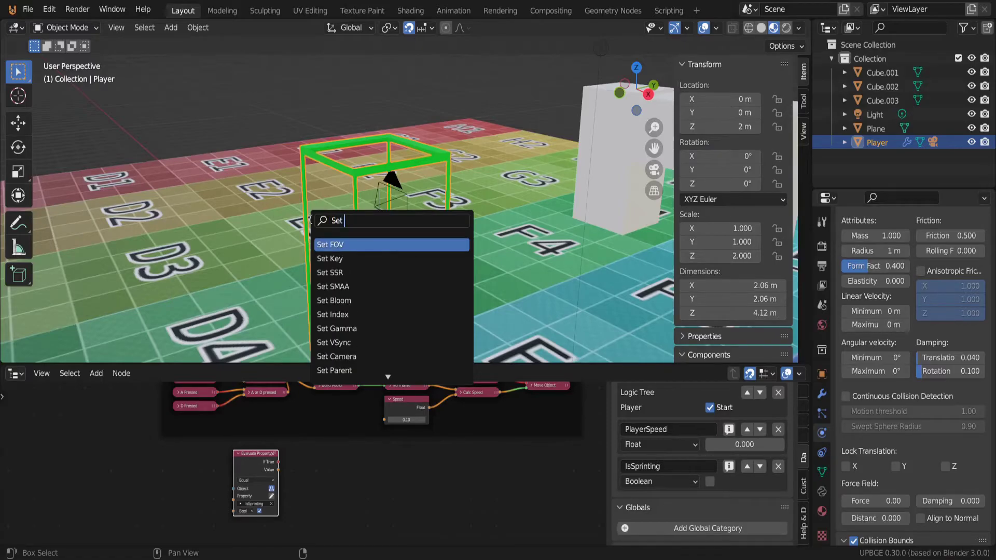
pyautogui.write(' prop')
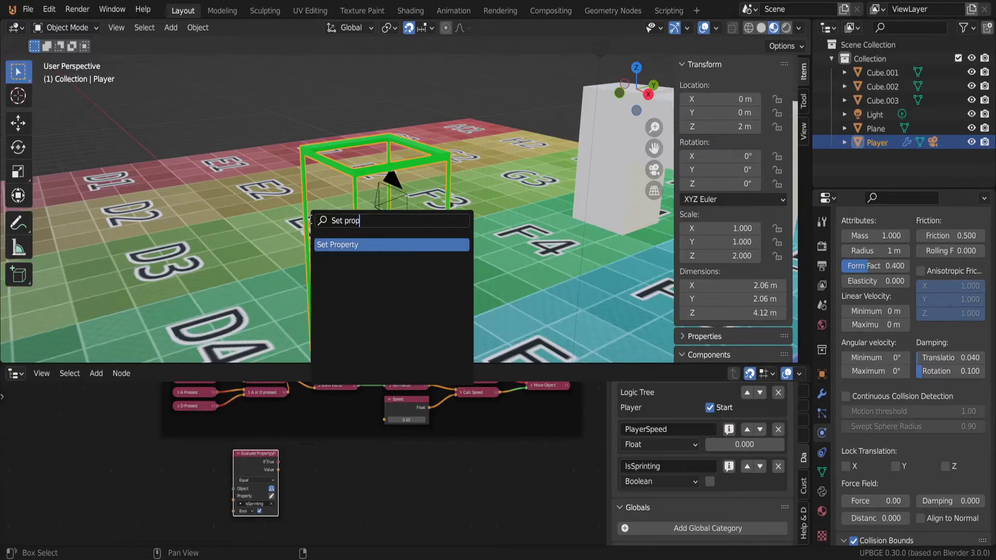
pyautogui.click(345, 249)
pyautogui.click(341, 477)
pyautogui.scroll(6, 314, 469)
pyautogui.moveTo(316, 471); pyautogui.dragTo(318, 434, button='middle')
pyautogui.moveTo(264, 420); pyautogui.dragTo(305, 429)
# - Configure the Set Property node with object Player, property PlayerSpeed, type Float and value 0.20
pyautogui.click(332, 452)
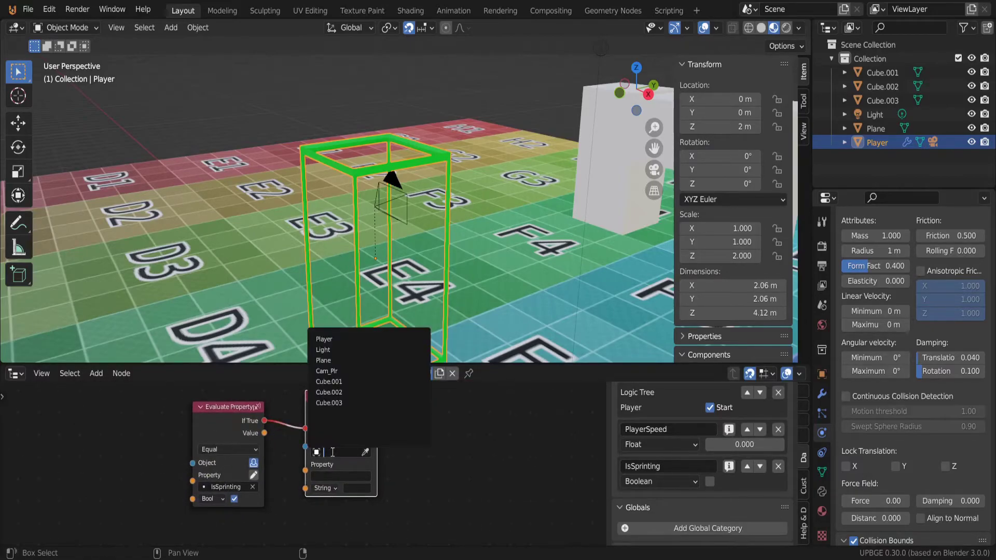
pyautogui.click(325, 339)
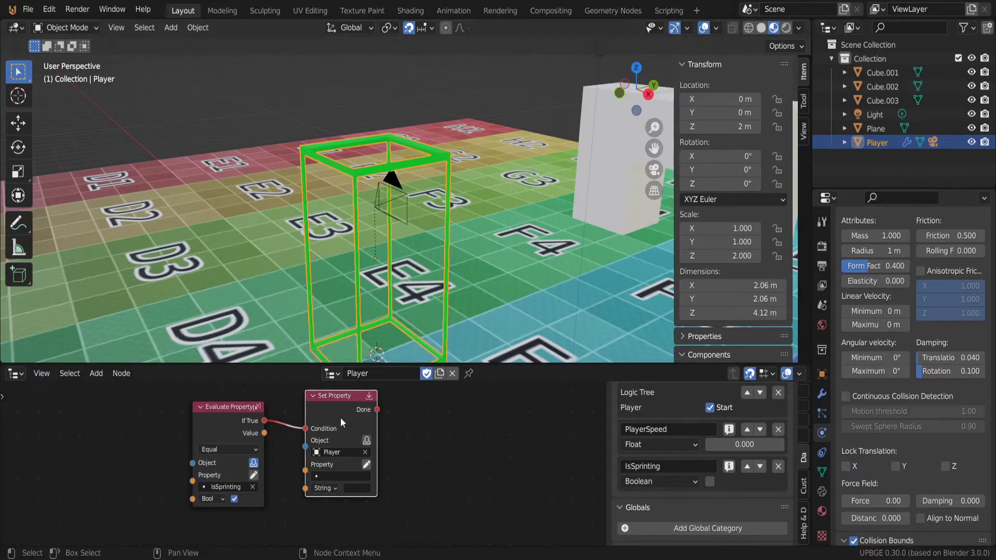
pyautogui.click(332, 477)
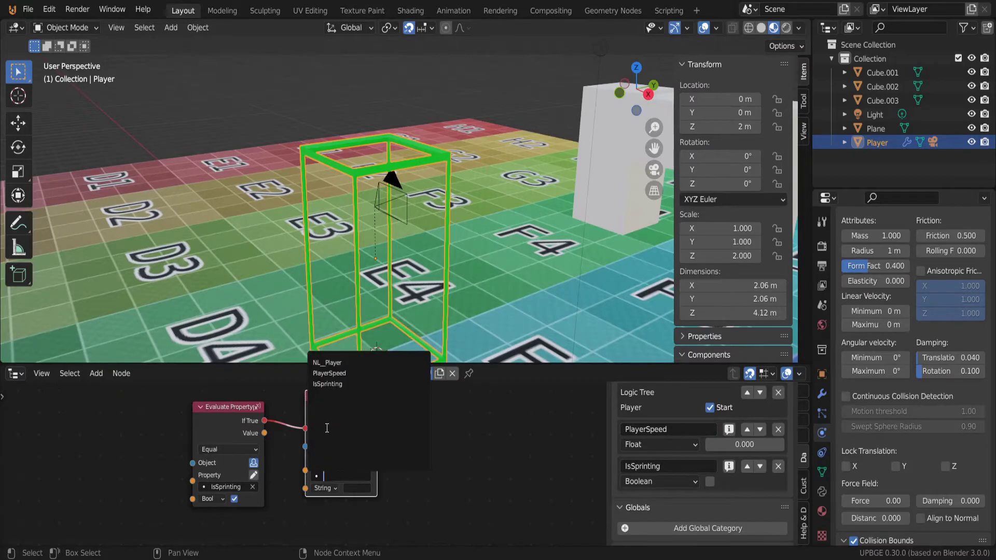
pyautogui.click(333, 374)
pyautogui.click(325, 487)
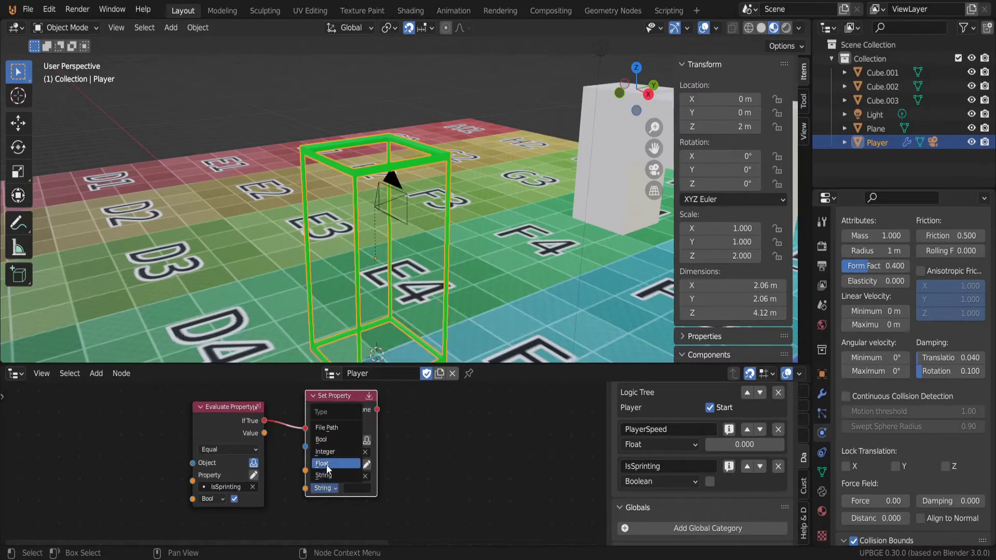
pyautogui.click(323, 463)
pyautogui.click(353, 488)
pyautogui.write('0.0')
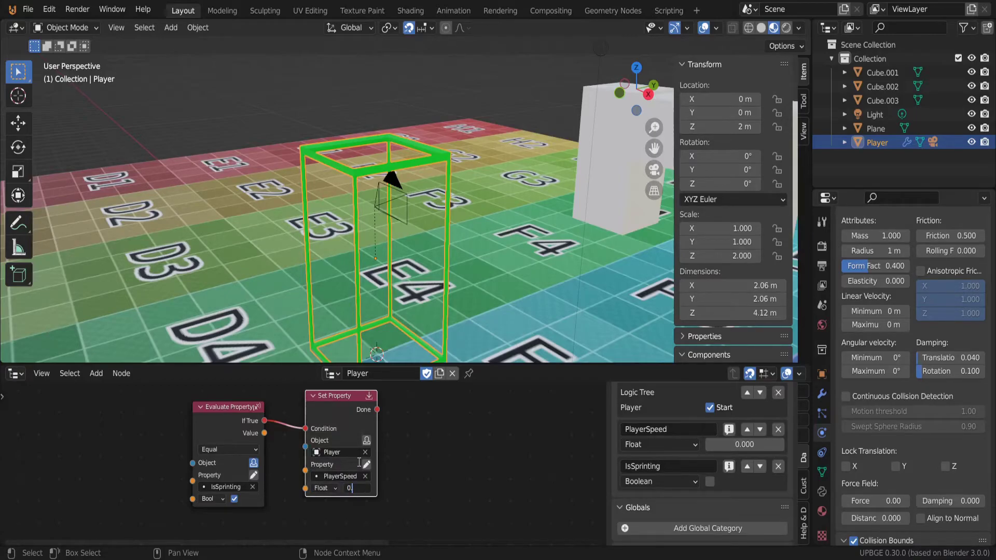
pyautogui.press('Return')
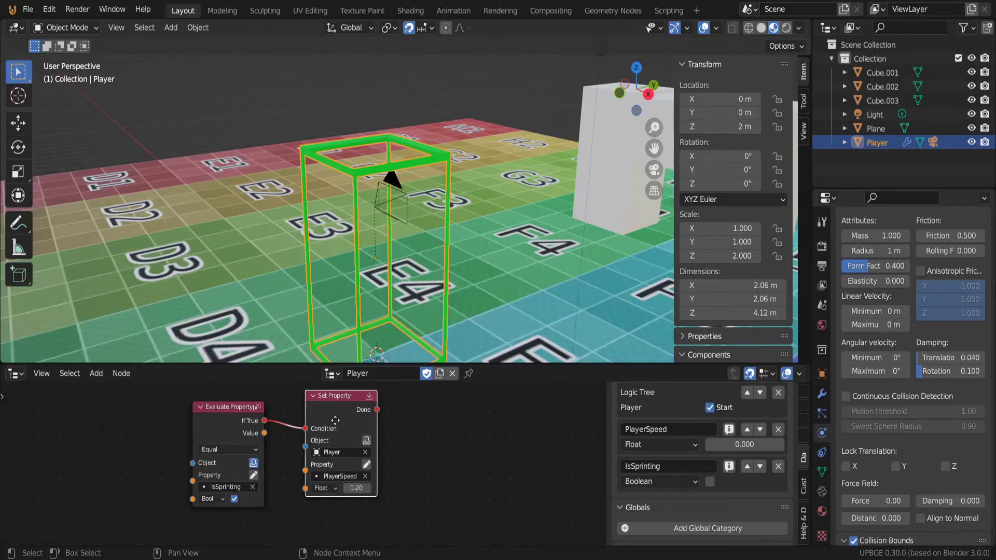
# - Reposition the Evaluate Property and Set Property nodes together in the free space beside the movement frame
pyautogui.moveTo(335, 410); pyautogui.dragTo(335, 444)
pyautogui.scroll(-3, 304, 446)
pyautogui.moveTo(260, 435); pyautogui.dragTo(265, 450)
pyautogui.scroll(2, 286, 434)
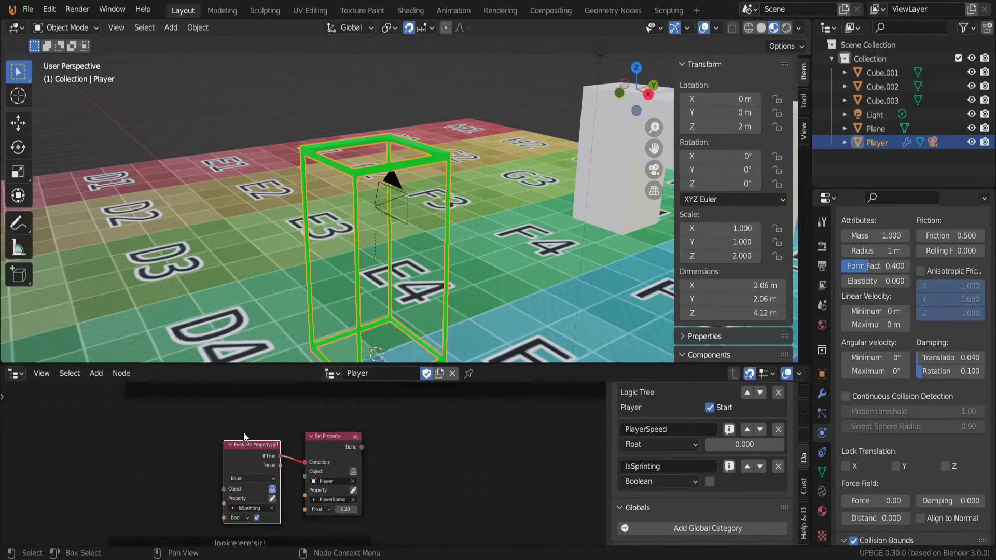
pyautogui.moveTo(337, 438); pyautogui.dragTo(479, 484)
pyautogui.moveTo(501, 460); pyautogui.dragTo(423, 473, button='middle')
# - Add a Not node above the Evaluate Property node and move the Set Property node further away from it
pyautogui.click(434, 455)
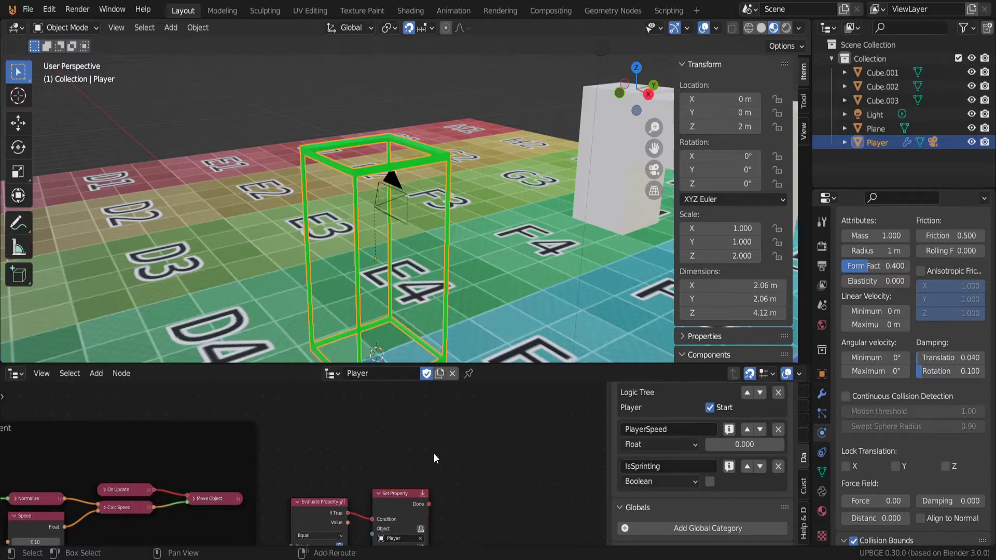
pyautogui.hotkey('shift', 'a')
pyautogui.click(397, 219)
pyautogui.write('not')
pyautogui.click(418, 247)
pyautogui.click(381, 441)
pyautogui.moveTo(389, 499); pyautogui.dragTo(449, 503)
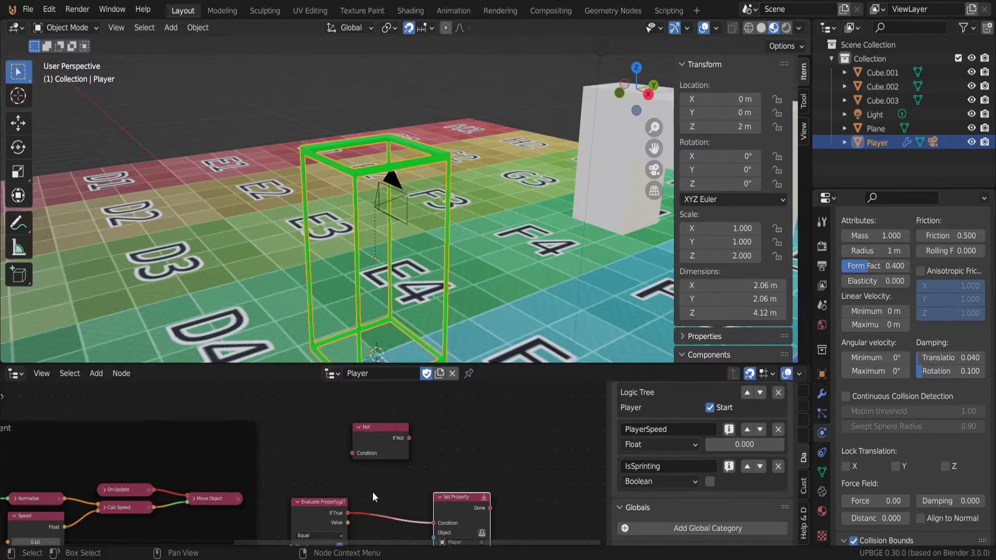
# - Connect the Evaluate Property node's If True output to the Not node's Condition input
pyautogui.scroll(2, 364, 522)
pyautogui.moveTo(364, 522); pyautogui.dragTo(357, 422, button='middle')
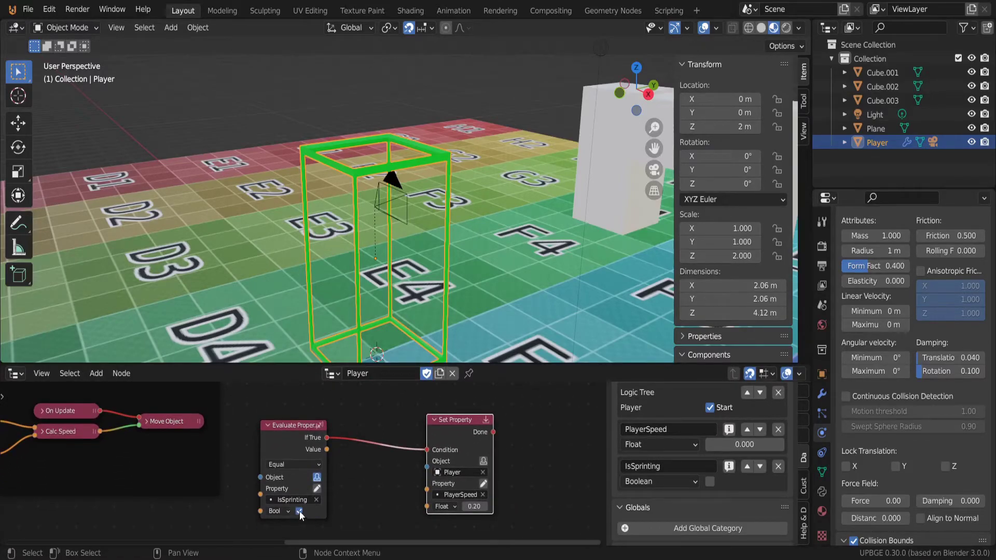
pyautogui.moveTo(325, 421); pyautogui.dragTo(305, 478, button='middle')
pyautogui.moveTo(307, 495); pyautogui.dragTo(353, 409)
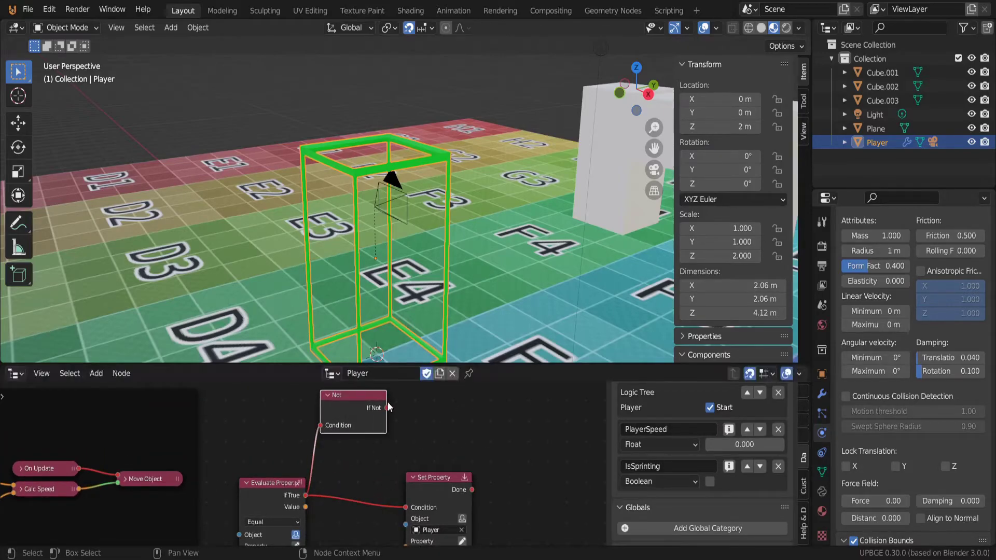
pyautogui.moveTo(466, 433); pyautogui.dragTo(289, 507, button='middle')
pyautogui.scroll(-2, 369, 435)
pyautogui.scroll(5, 350, 456)
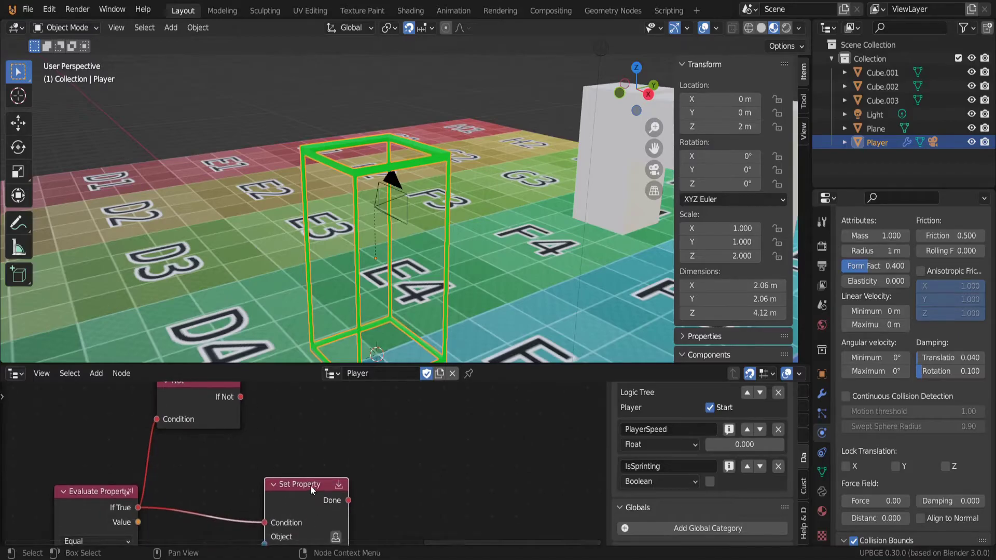
# - Duplicate the Set Property node above the original and connect the Not node's If Not output to the copy's Condition input
pyautogui.hotkey('shift', 'd')
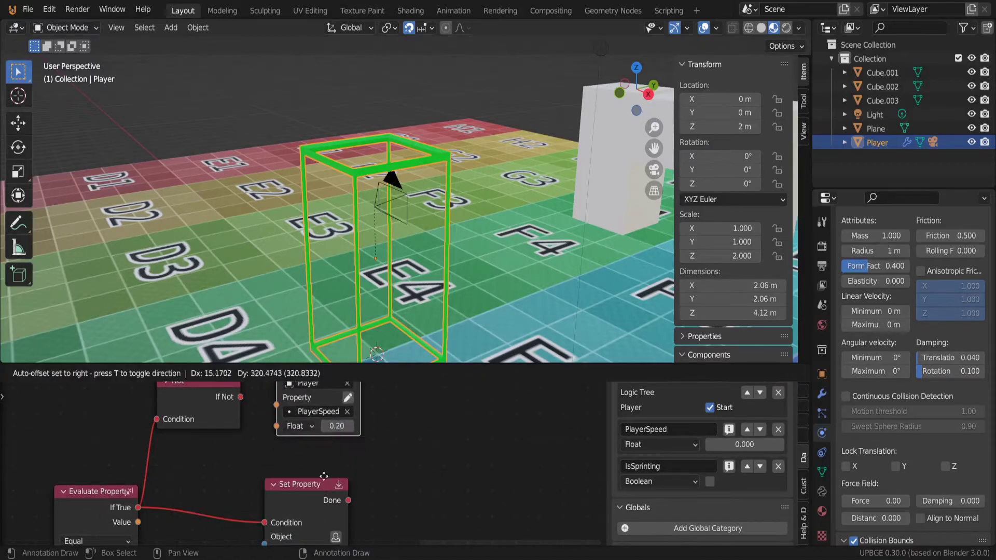
pyautogui.click(315, 505)
pyautogui.moveTo(304, 443); pyautogui.dragTo(325, 481, button='middle')
pyautogui.moveTo(262, 434); pyautogui.dragTo(287, 417)
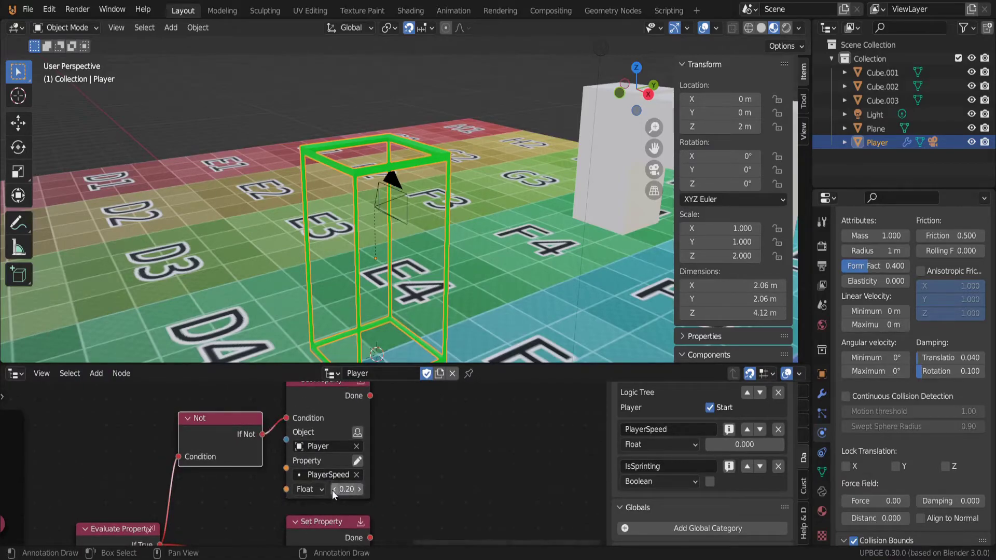
# - Set the duplicated Set Property node's PlayerSpeed float value to 0.1
pyautogui.click(332, 490)
pyautogui.doubleClick(332, 490)
pyautogui.write('0.1')
pyautogui.press('Return')
# - Add a Get Property node in the movement frame, just before the Speed node
pyautogui.scroll(-8, 447, 407)
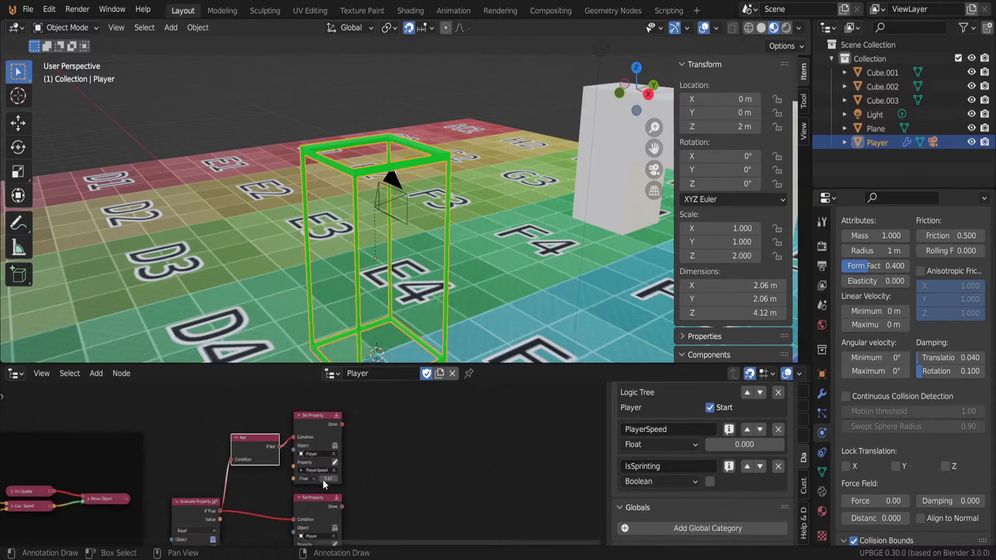
pyautogui.scroll(5, 384, 447)
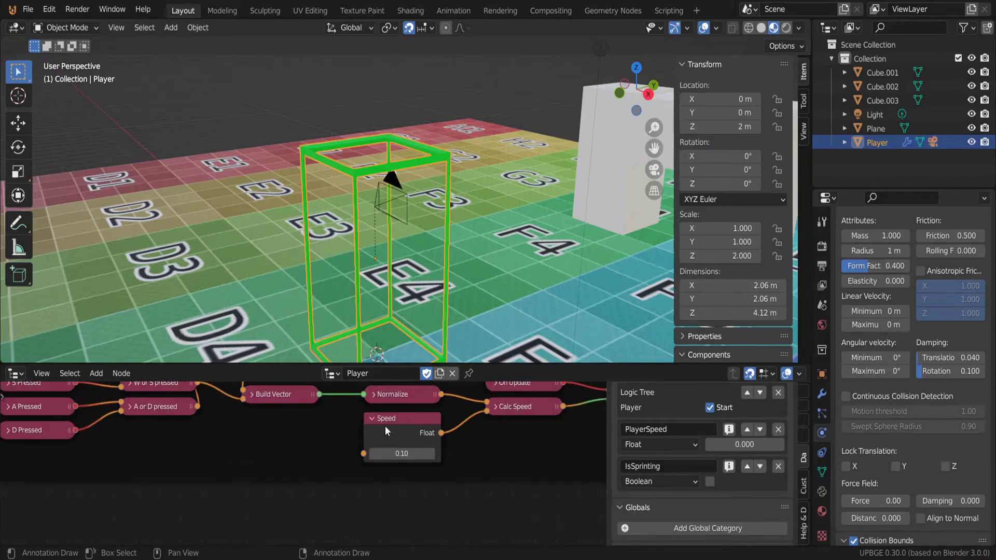
pyautogui.keyDown('shift'); pyautogui.scroll(-2, 341, 444); pyautogui.keyUp('shift')
pyautogui.keyDown('ctrl'); pyautogui.hscroll(-1, 340, 444); pyautogui.keyUp('ctrl')
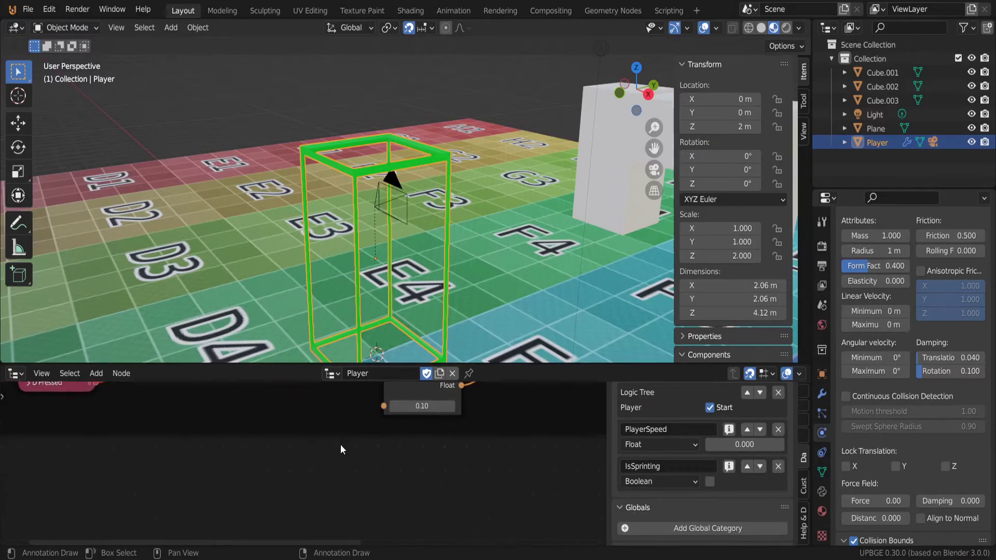
pyautogui.hotkey('shift', 'a')
pyautogui.click(300, 219)
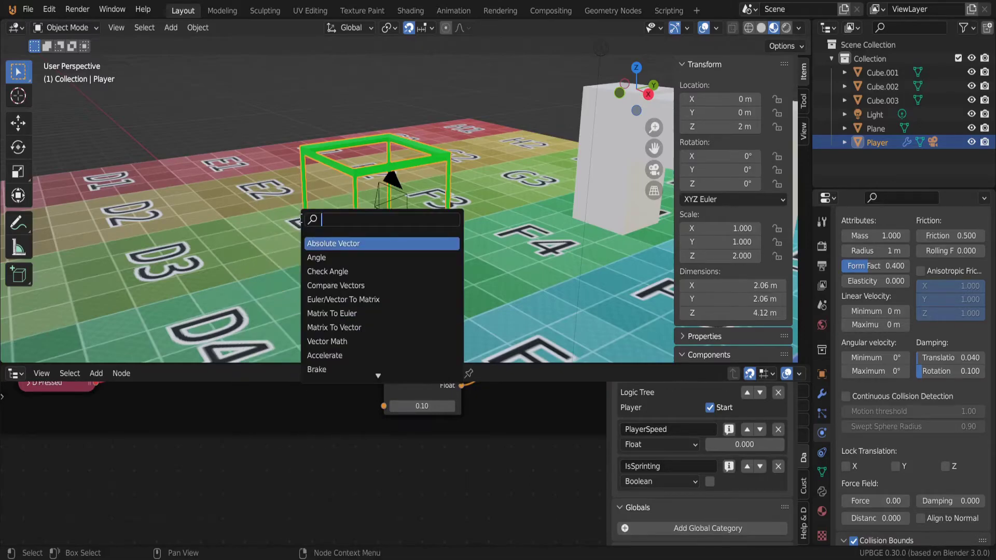
pyautogui.write('get prop')
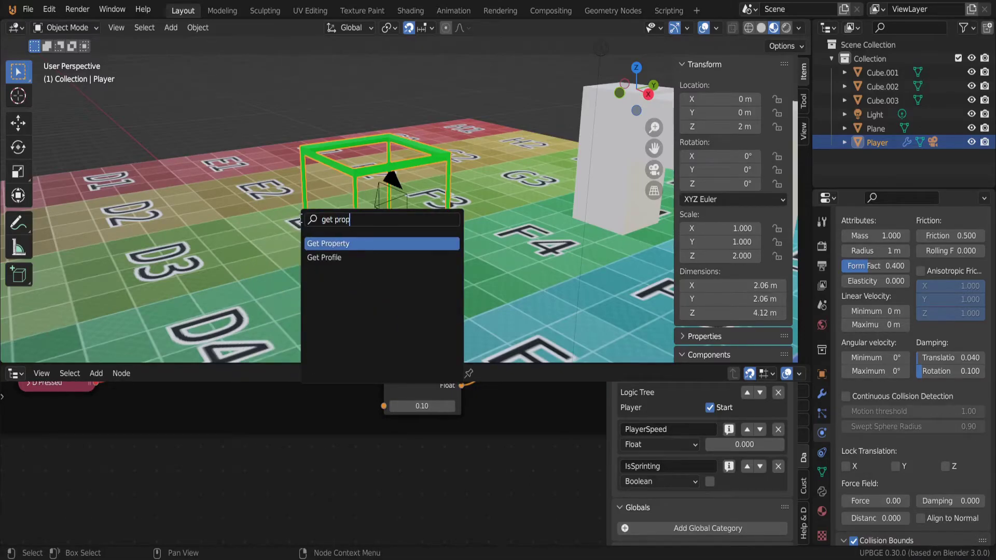
pyautogui.press('Return')
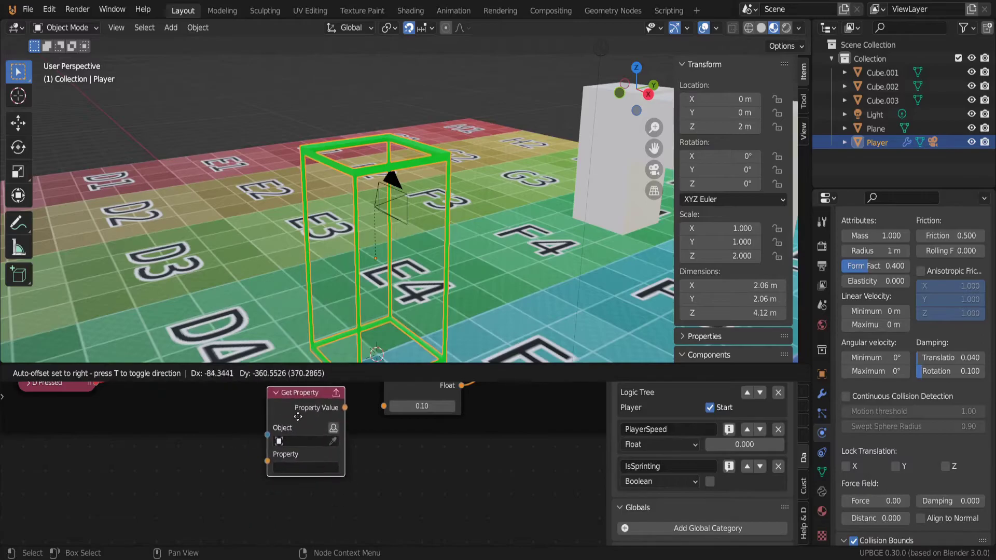
pyautogui.click(297, 470)
# - Set the Get Property node to object Player and property PlayerSpeed, and connect its Property Value output to the Speed node's input
pyautogui.click(295, 474)
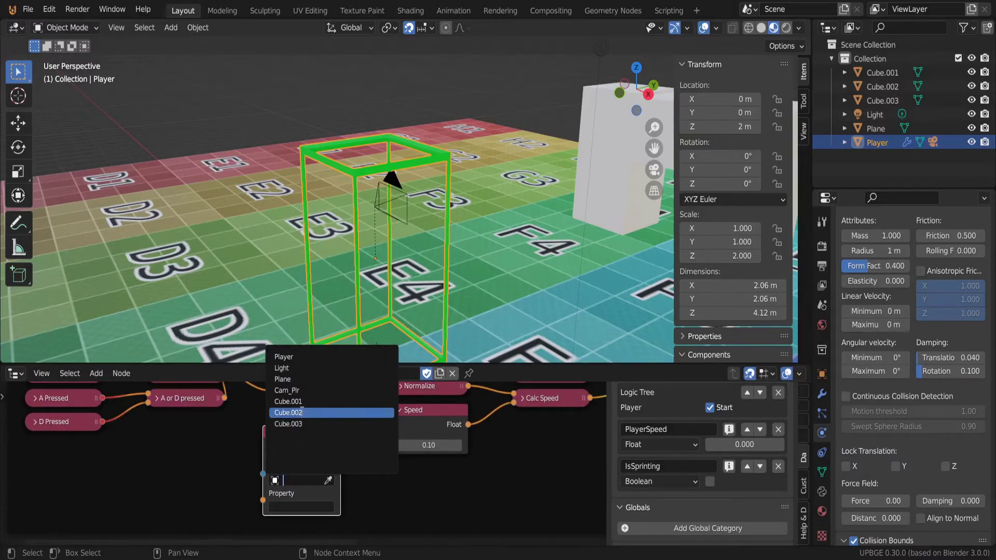
pyautogui.click(284, 357)
pyautogui.click(292, 505)
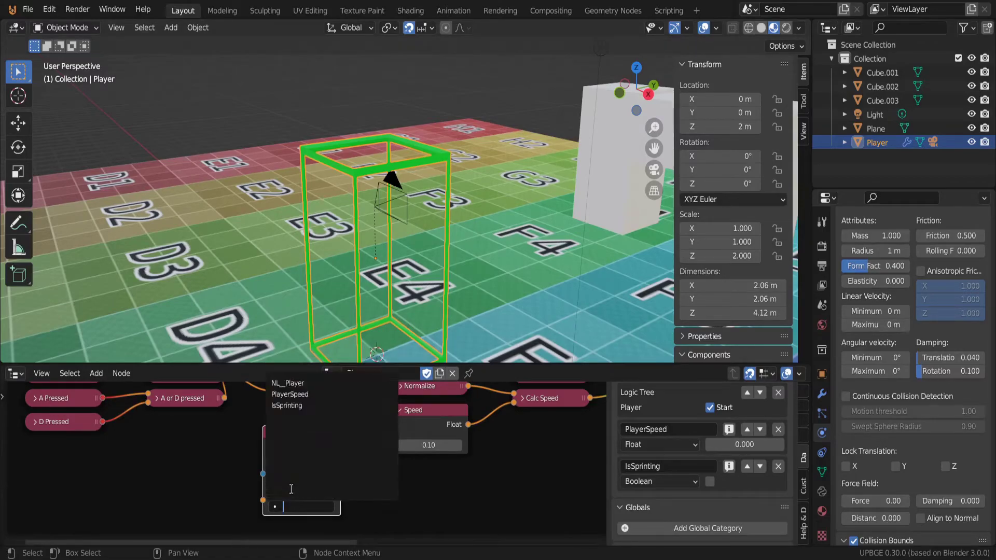
pyautogui.click(296, 395)
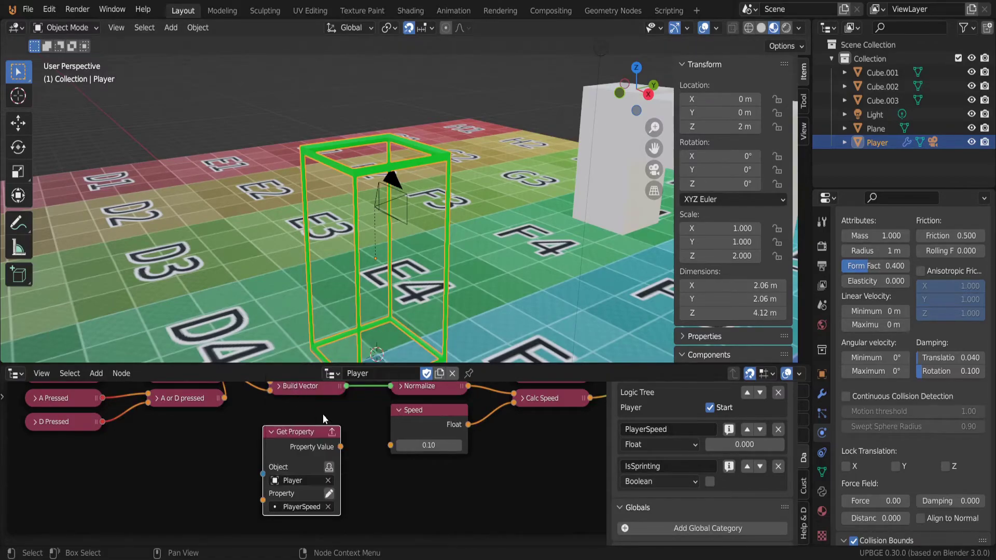
pyautogui.moveTo(341, 447); pyautogui.dragTo(392, 444)
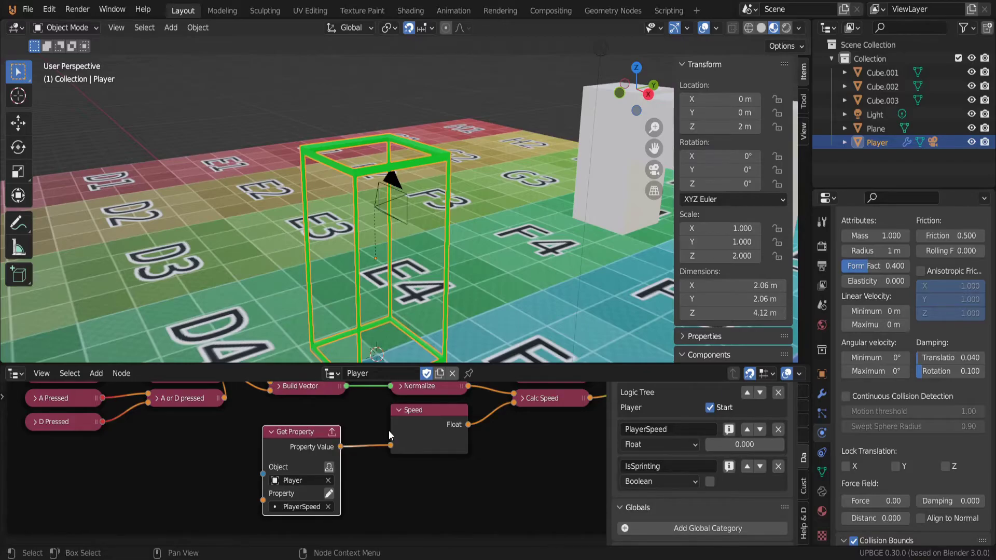
# - Switch to the camera view and run the game to test walking with IsSprinting off
pyautogui.scroll(-3, 506, 416)
pyautogui.moveTo(463, 438); pyautogui.dragTo(164, 438, button='middle')
pyautogui.moveTo(309, 401); pyautogui.dragTo(344, 399, button='middle')
pyautogui.scroll(3, 291, 461)
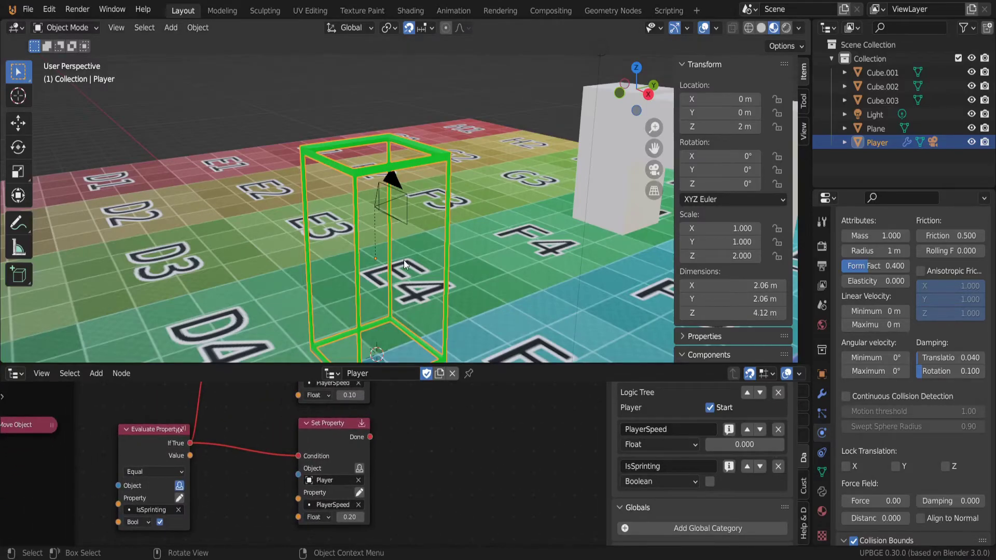
pyautogui.press('KP_0')
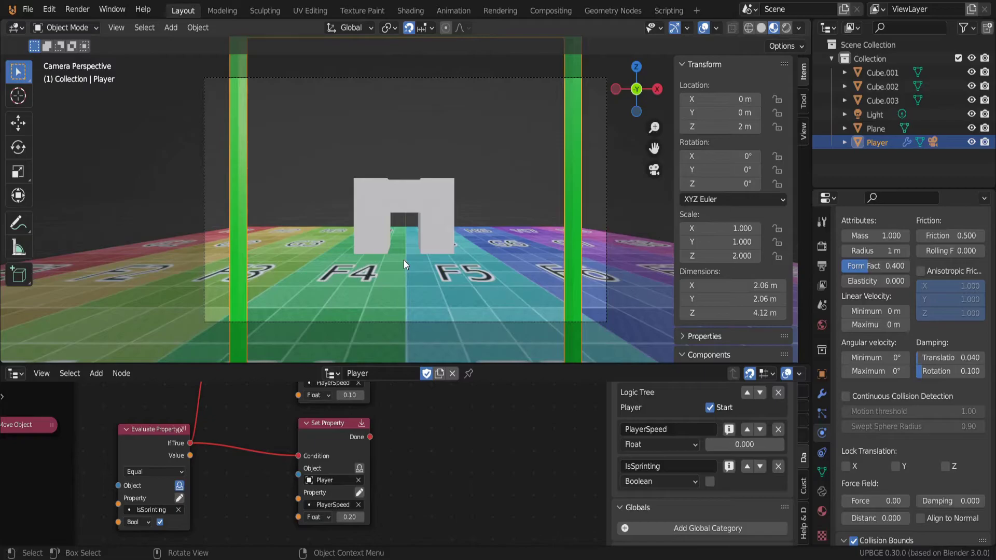
pyautogui.press('p')
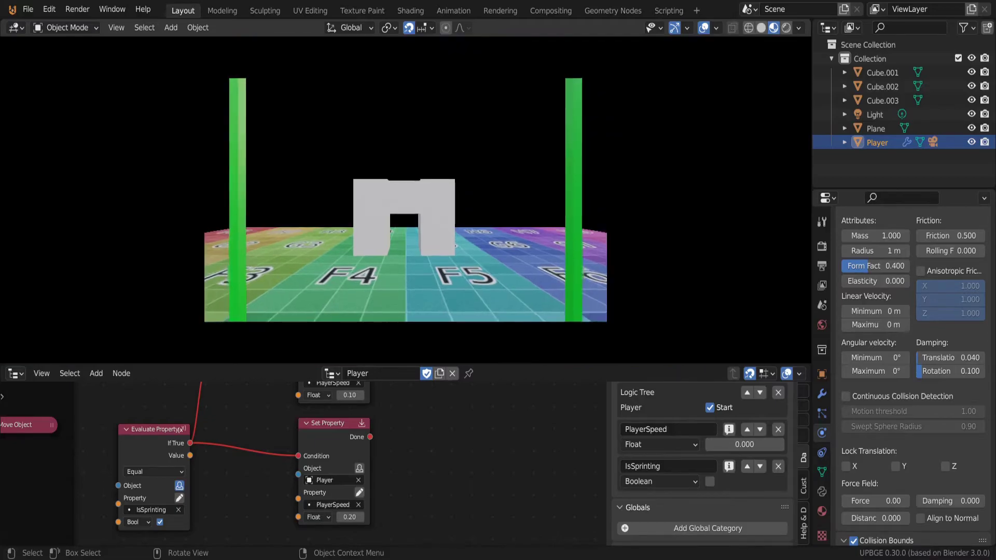
pyautogui.press('w')
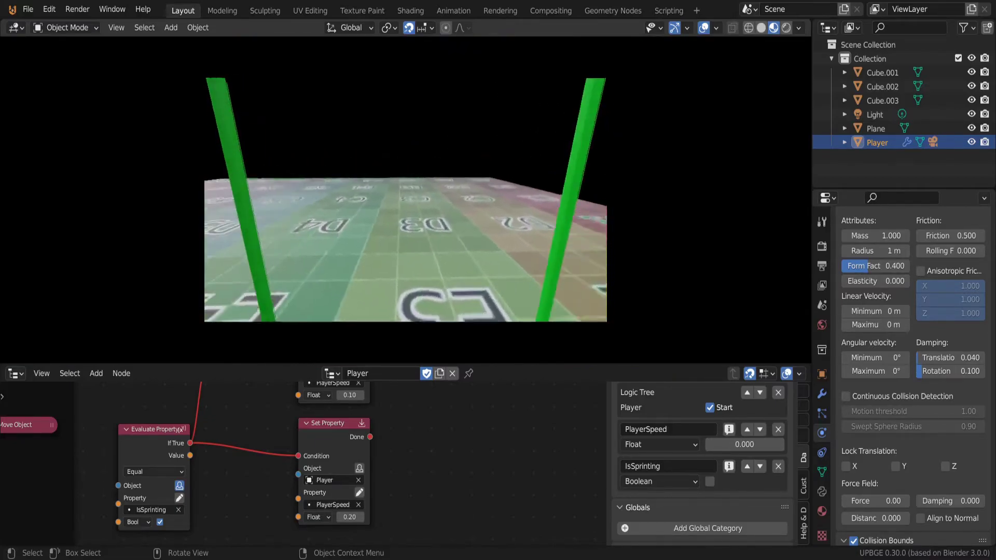
pyautogui.press('Escape')
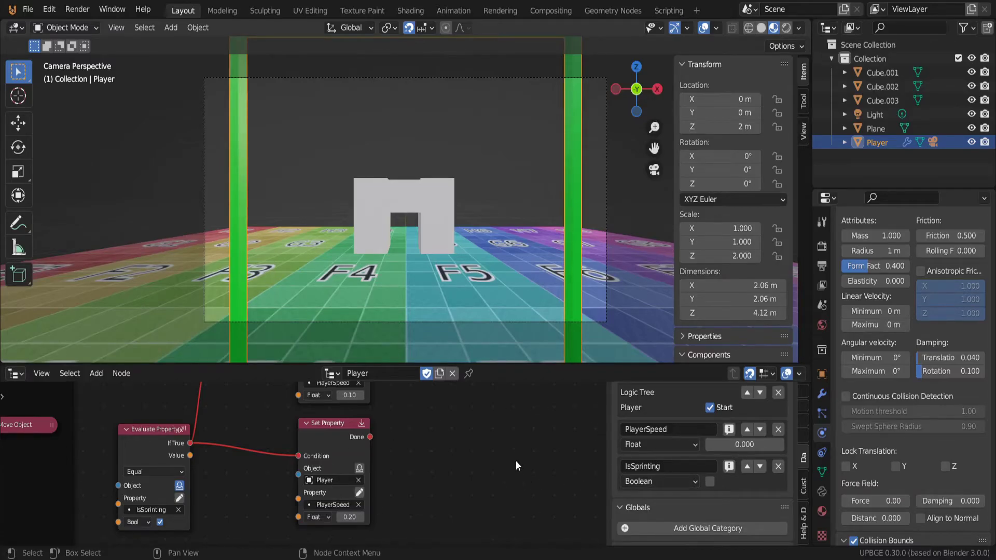
# - Playtest the movement with the IsSprinting property temporarily enabled, and disable it again after quitting the game
pyautogui.click(710, 481)
pyautogui.press('p')
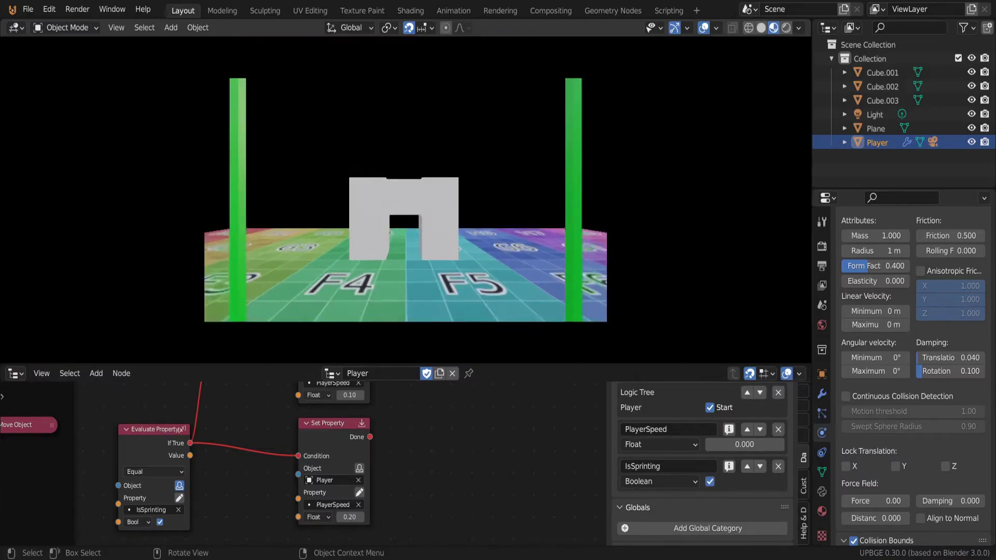
pyautogui.press('w')
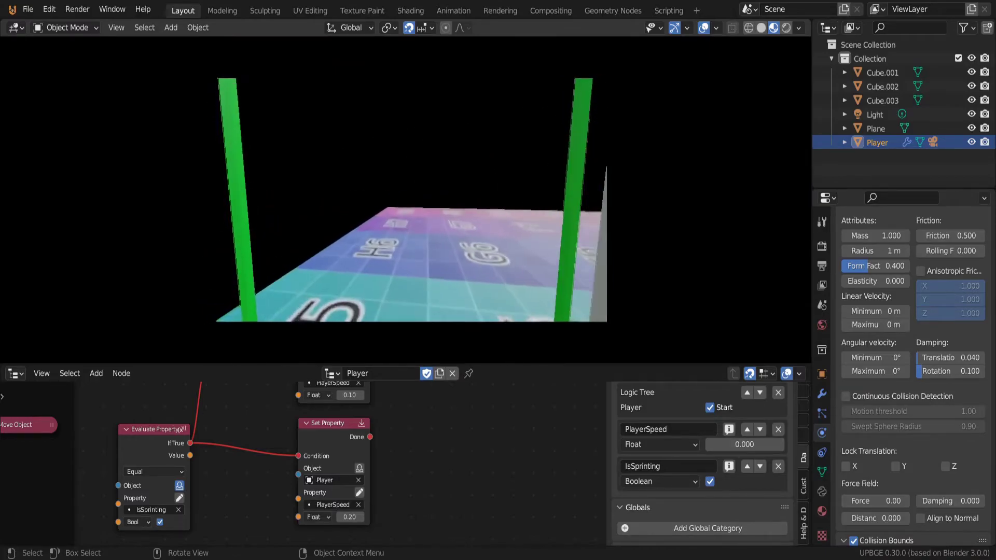
pyautogui.press('w')
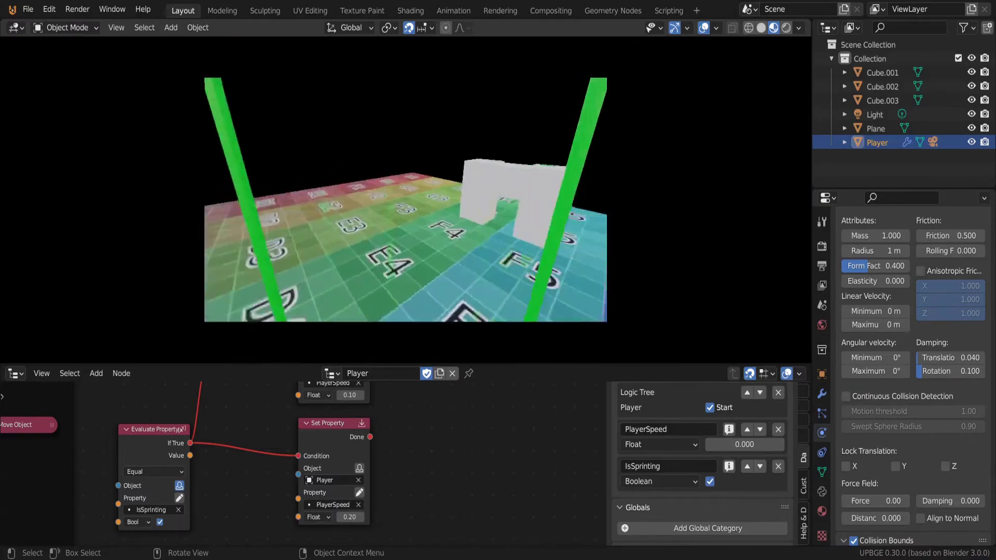
pyautogui.press('Escape')
pyautogui.click(710, 482)
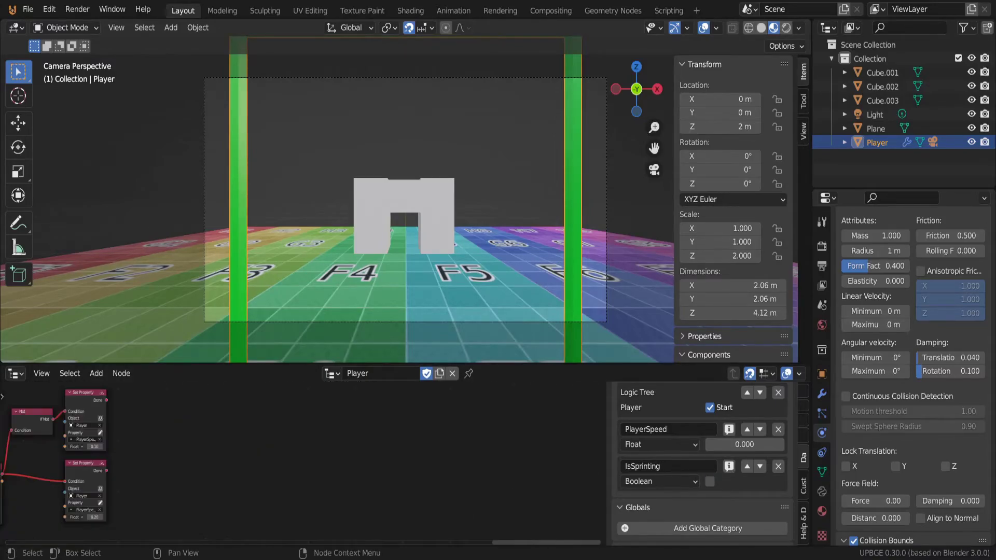
# - Add a Key Down node in the free space beyond the two Set Property nodes
pyautogui.moveTo(155, 469); pyautogui.dragTo(210, 466, button='middle')
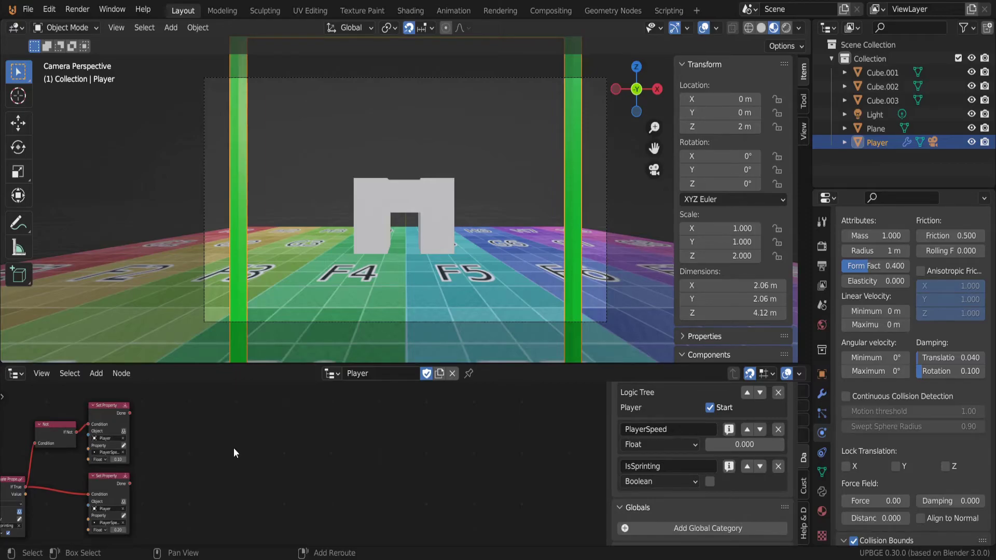
pyautogui.hotkey('shift', 'a')
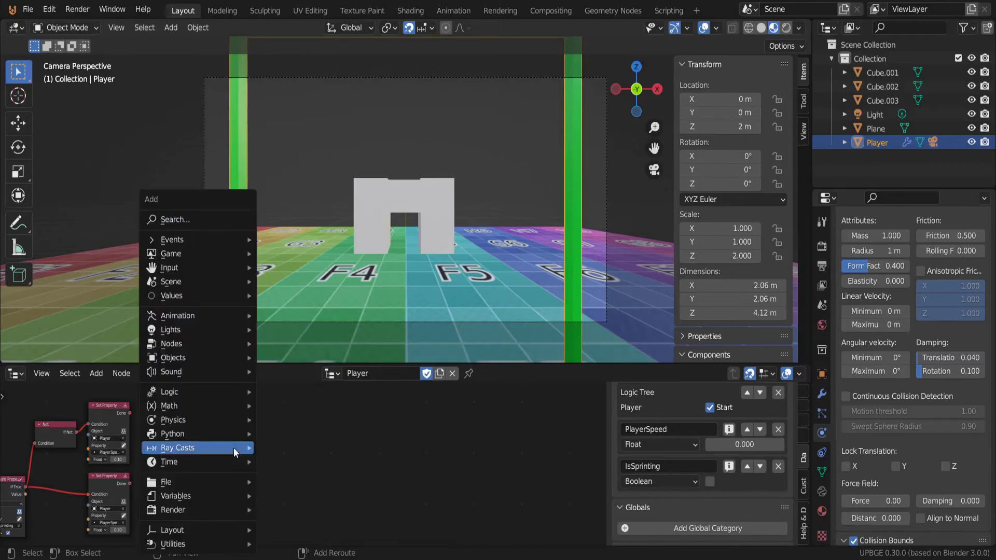
pyautogui.click(221, 220)
pyautogui.write('key down')
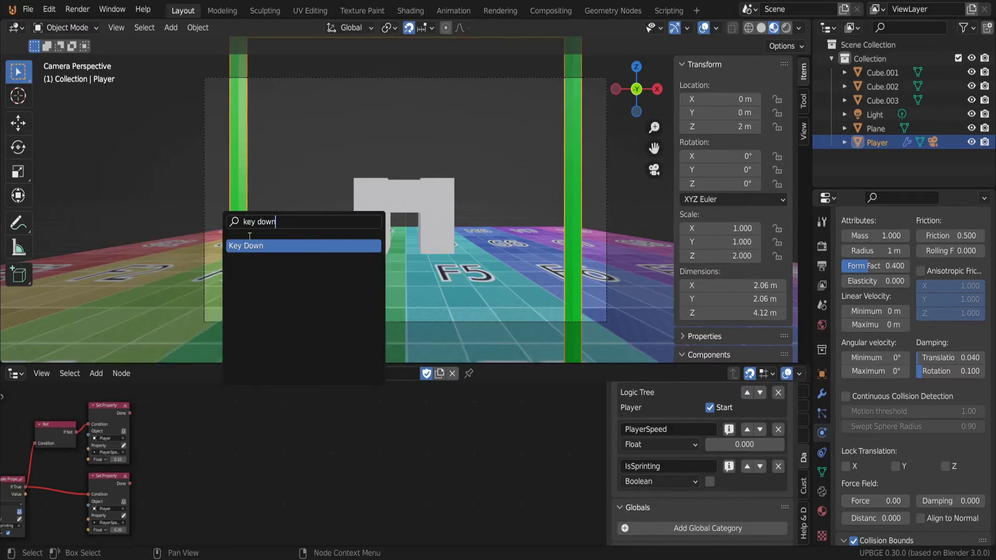
pyautogui.press('Return')
pyautogui.click(244, 432)
# - Switch the Key Down node to Key Down mode, assign LEFT_SHIFT as its key, and reposition the node slightly
pyautogui.scroll(2, 244, 431)
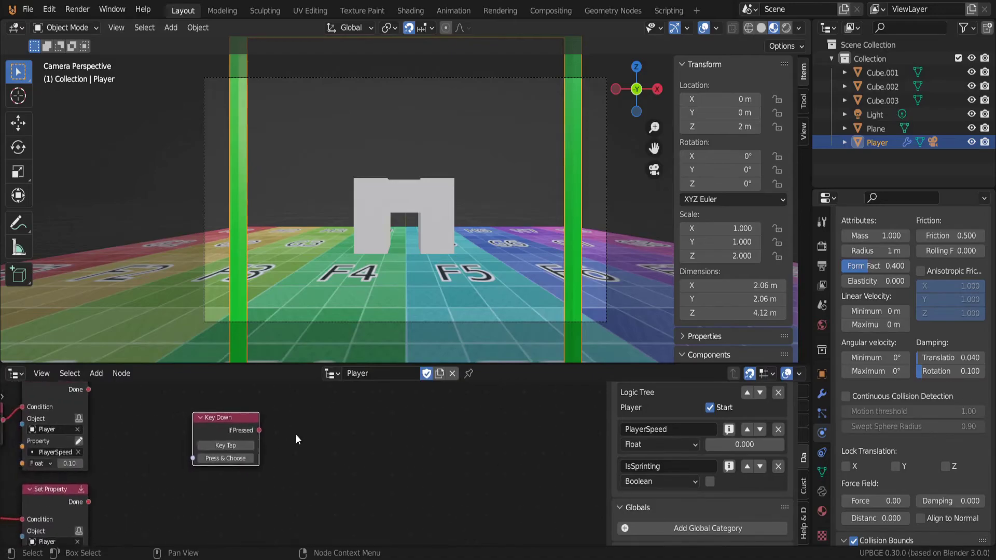
pyautogui.scroll(2, 297, 440)
pyautogui.click(209, 439)
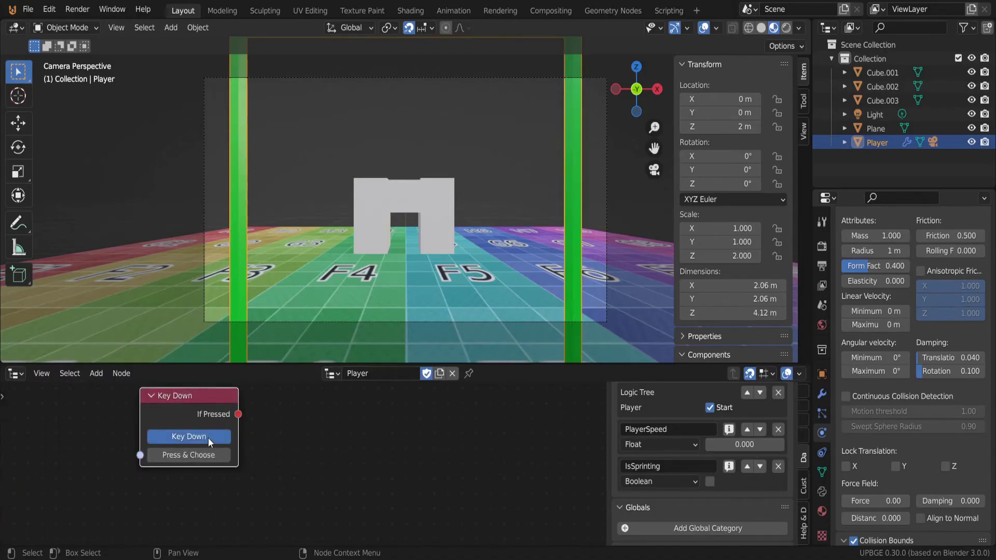
pyautogui.click(209, 455)
pyautogui.press('shift')
pyautogui.scroll(-2, 314, 459)
pyautogui.moveTo(233, 430); pyautogui.dragTo(206, 418)
# - Add a Set Property node beside the Key Down node and connect If Pressed to its Condition input
pyautogui.moveTo(312, 425); pyautogui.dragTo(188, 454, button='middle')
pyautogui.hotkey('shift', 'a')
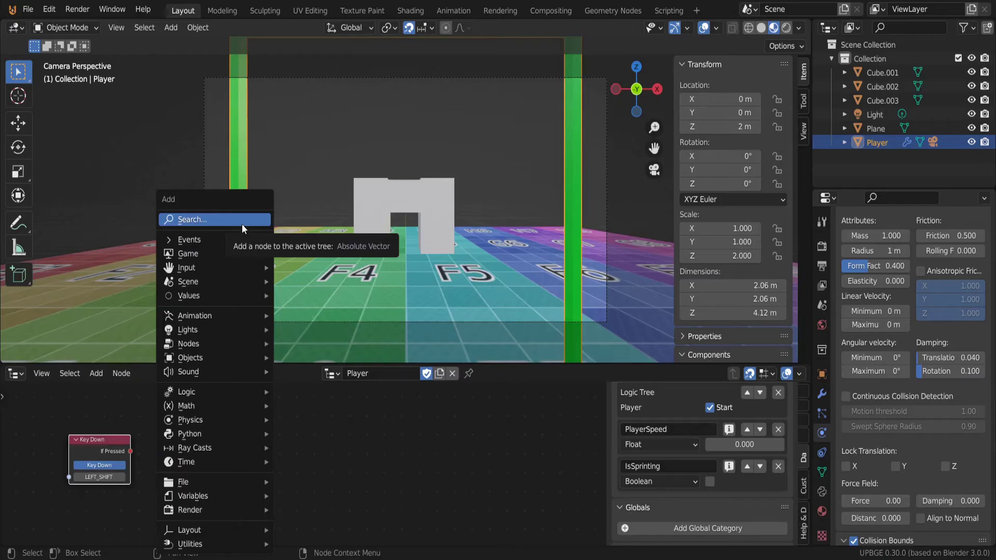
pyautogui.click(241, 223)
pyautogui.write('set prop')
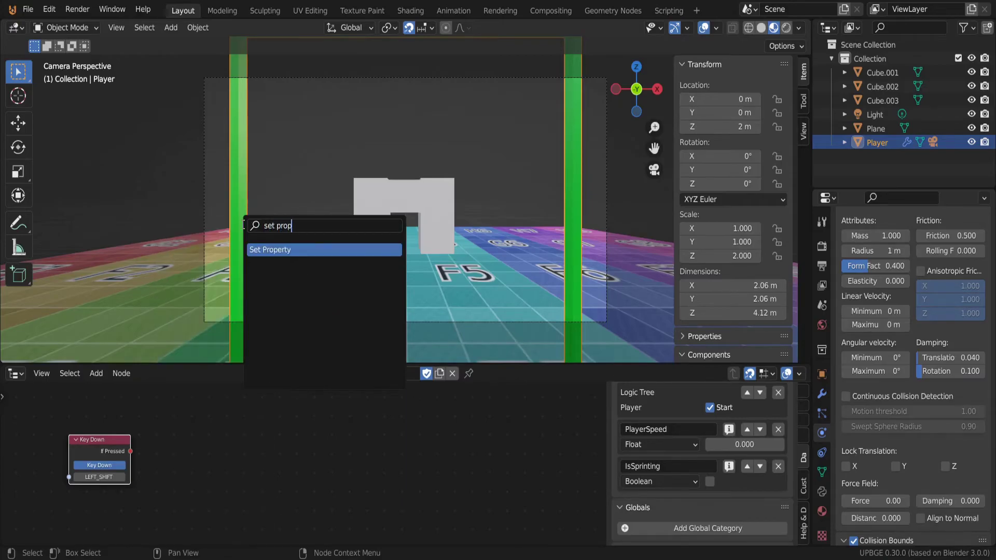
pyautogui.click(328, 253)
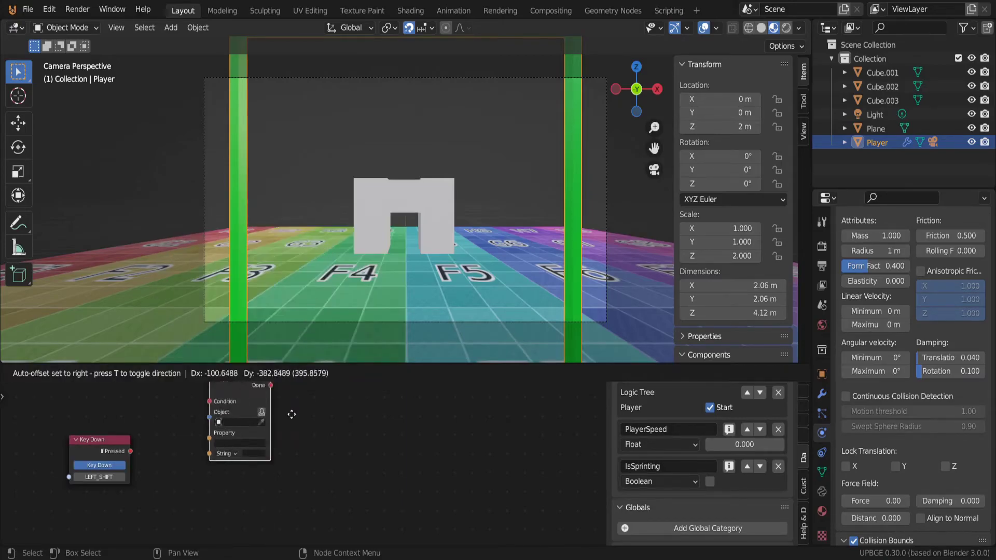
pyautogui.click(303, 429)
pyautogui.scroll(2, 122, 410)
pyautogui.moveTo(134, 469); pyautogui.dragTo(264, 437)
# - Configure the new Set Property node with object Player, property IsSprinting, type Bool and the value enabled
pyautogui.click(306, 468)
pyautogui.click(288, 323)
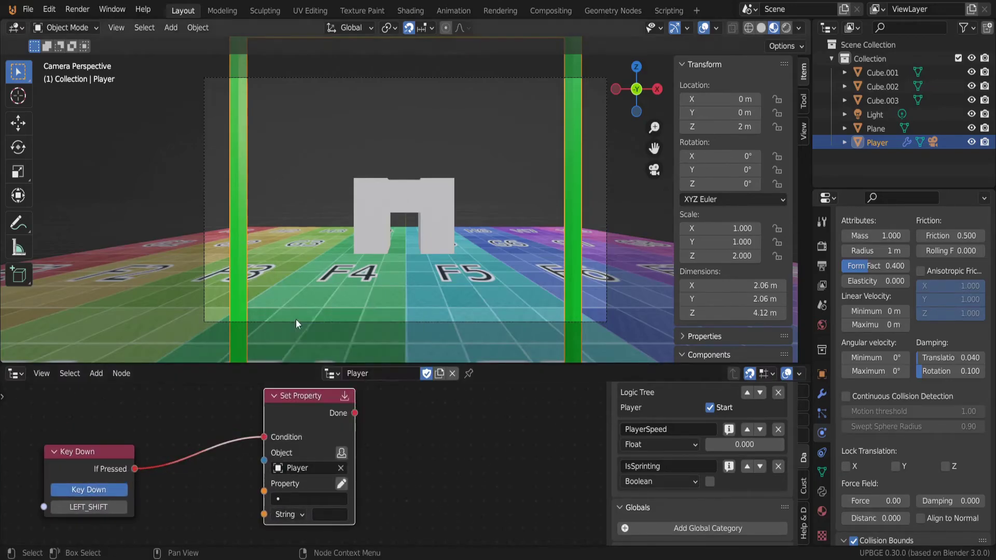
pyautogui.click(309, 494)
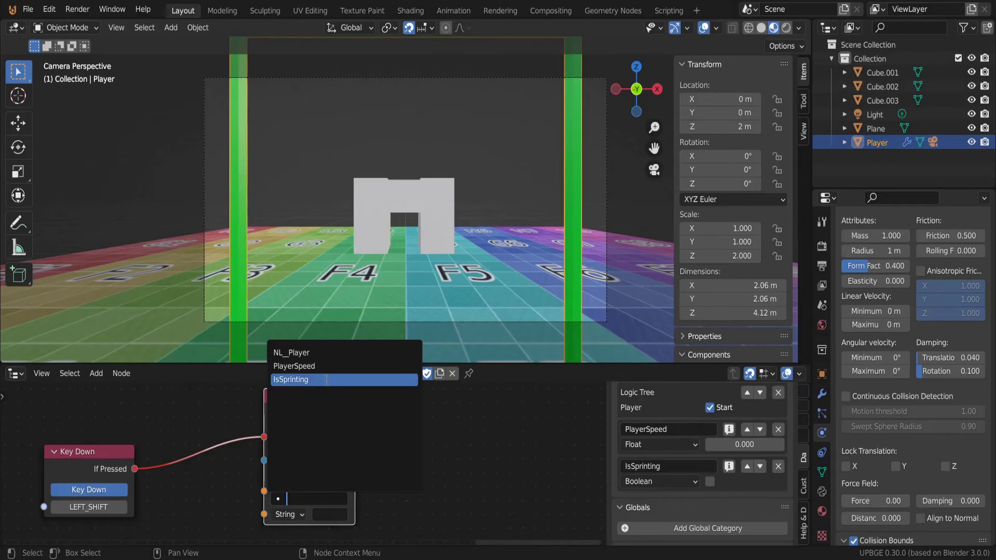
pyautogui.click(298, 515)
pyautogui.click(300, 456)
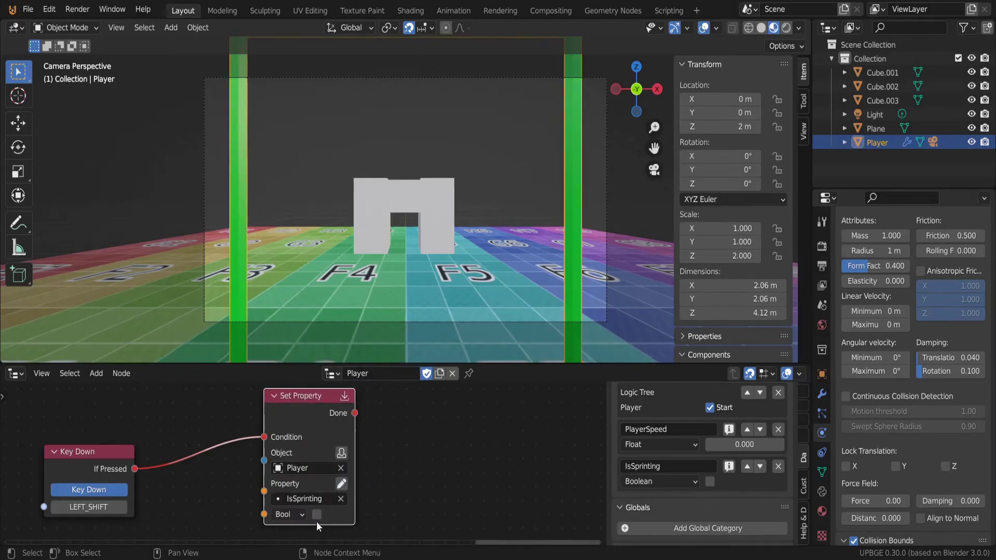
# - Add a Key Up node beneath the Key Down node and assign LEFT_SHIFT as its key
pyautogui.scroll(-2, 373, 485)
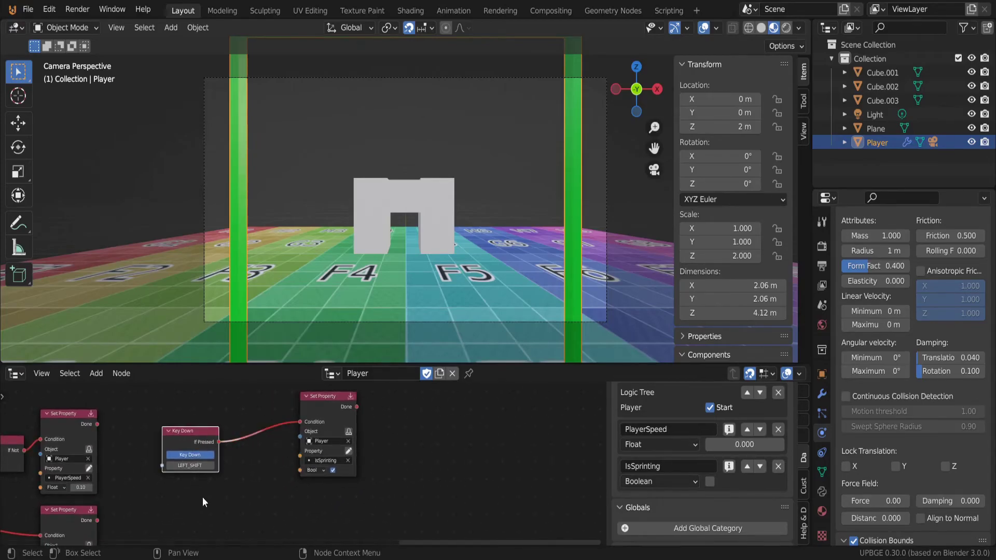
pyautogui.moveTo(201, 498); pyautogui.dragTo(208, 450, button='middle')
pyautogui.hotkey('shift', 'a')
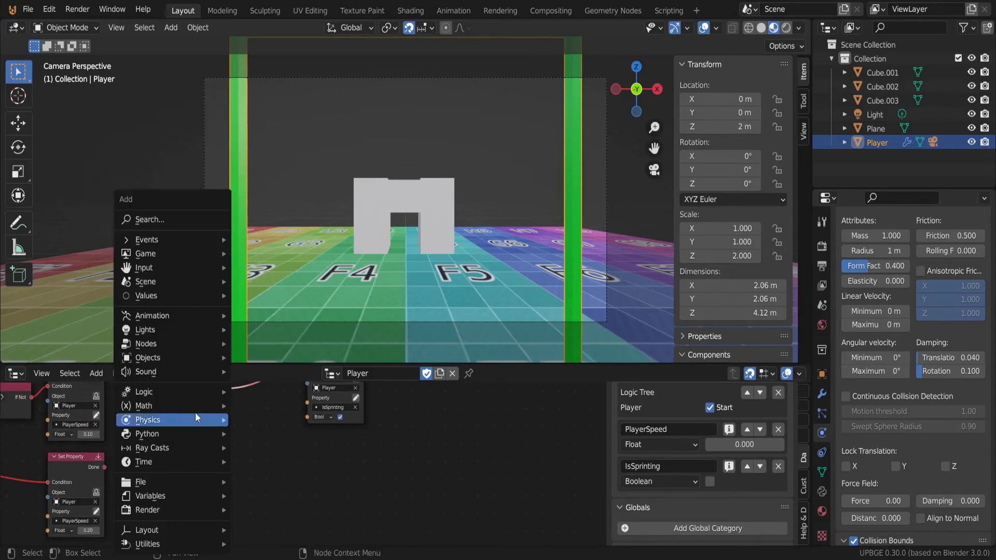
pyautogui.click(191, 220)
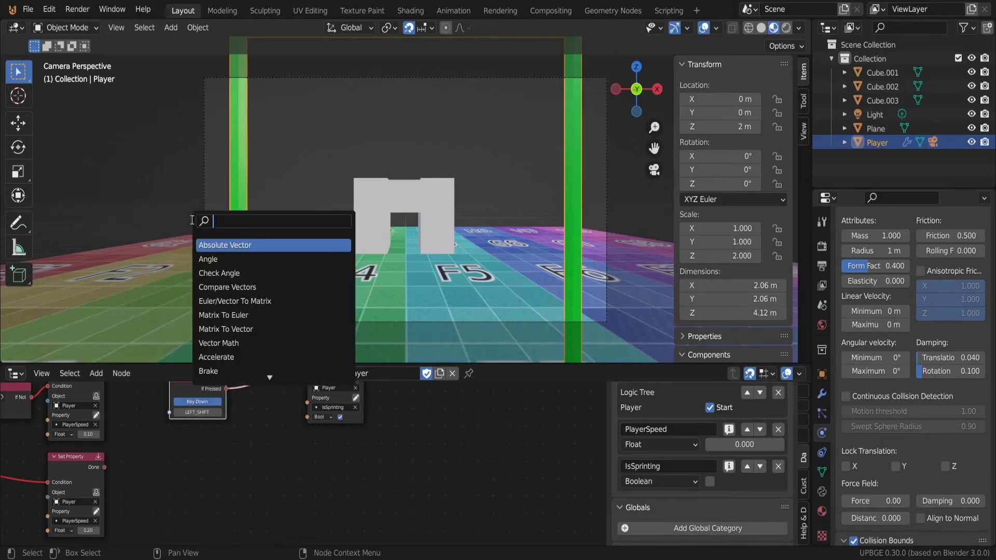
pyautogui.write('key up')
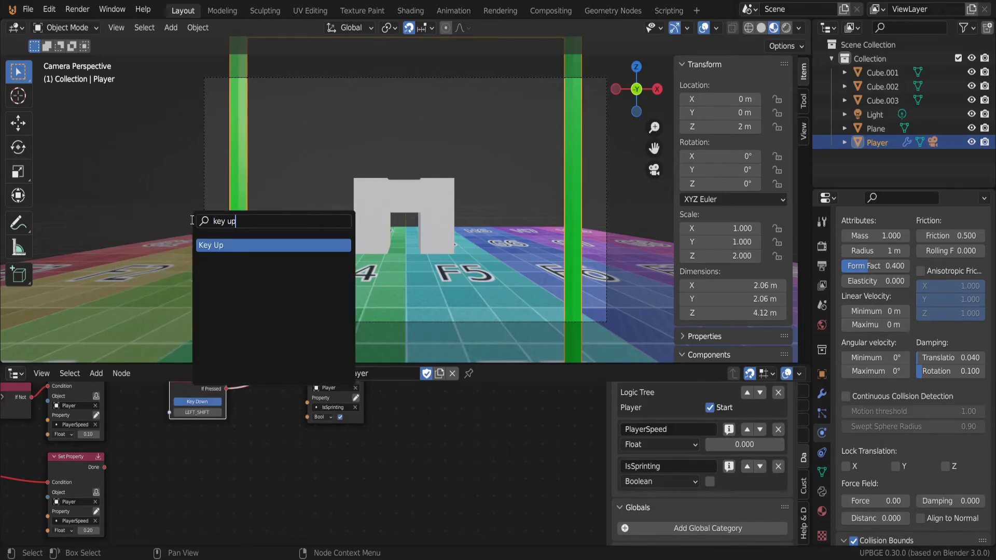
pyautogui.click(240, 247)
pyautogui.click(235, 493)
pyautogui.scroll(2, 236, 493)
pyautogui.click(177, 508)
pyautogui.press('shift')
# - Duplicate the IsSprinting Set Property node and place the copy below the original, beside the Key Up node
pyautogui.scroll(-2, 281, 444)
pyautogui.moveTo(282, 444); pyautogui.dragTo(212, 488, button='middle')
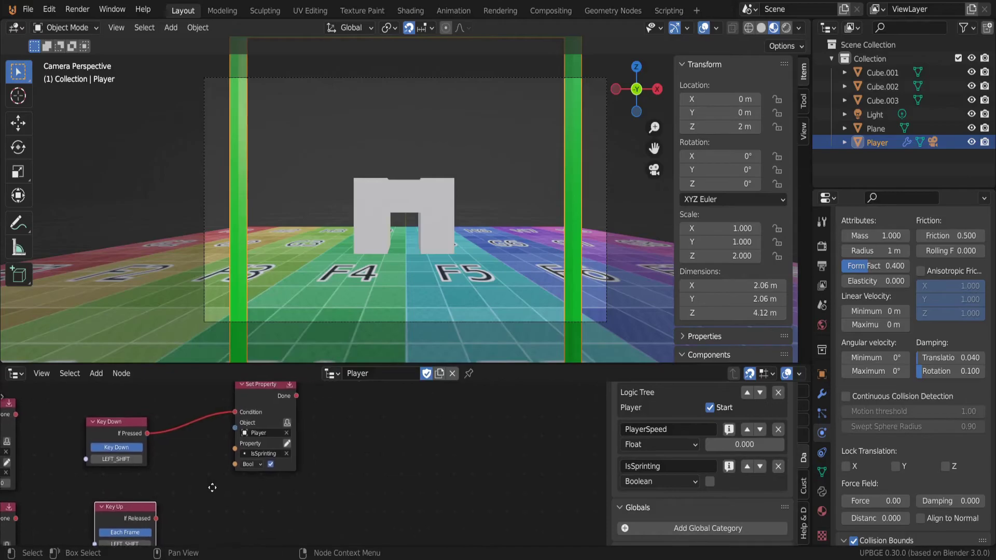
pyautogui.scroll(-2, 246, 447)
pyautogui.click(280, 410)
pyautogui.hotkey('shift', 'd')
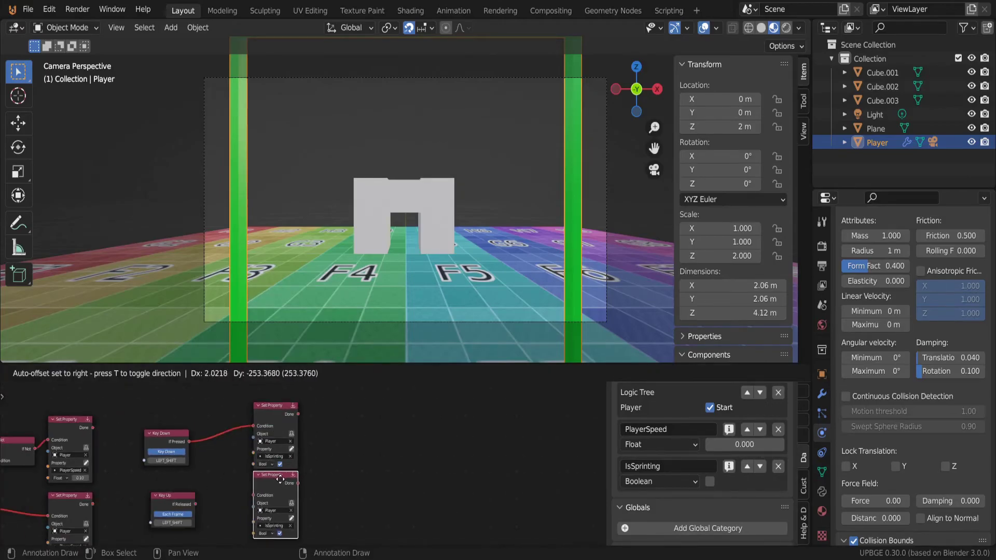
pyautogui.click(280, 479)
# - Disable the duplicated node's Bool value and connect the Key Up node's If Released output to its Condition input
pyautogui.scroll(2, 308, 448)
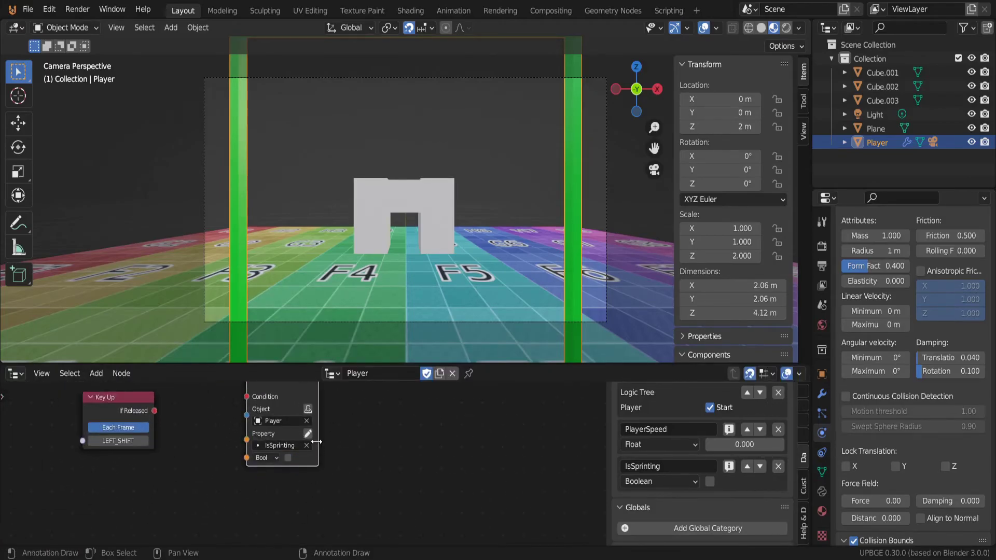
pyautogui.moveTo(316, 442); pyautogui.dragTo(335, 468, button='middle')
pyautogui.moveTo(174, 437); pyautogui.dragTo(266, 424)
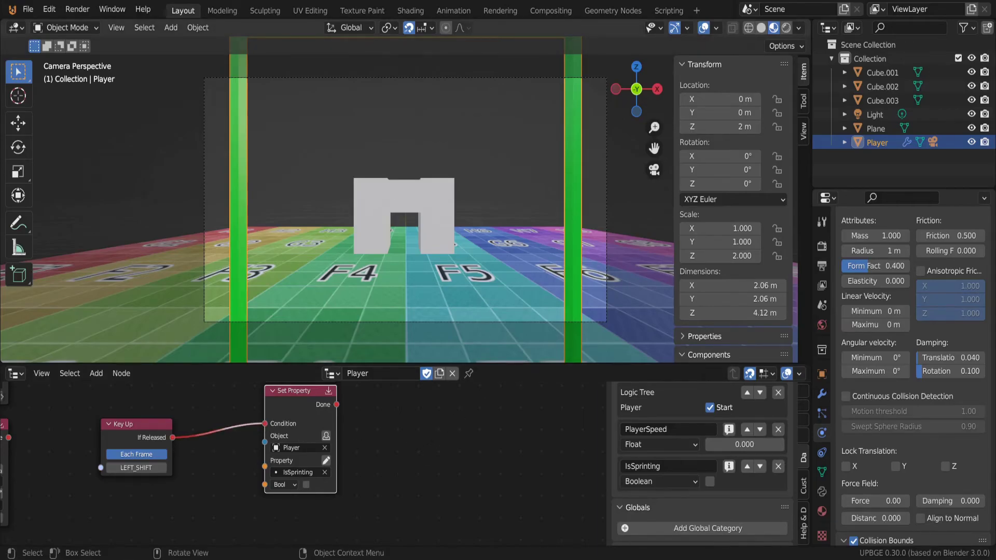
# - Run the game from the camera view, move the player forward to test walking and sprinting, and end the test
pyautogui.press('p')
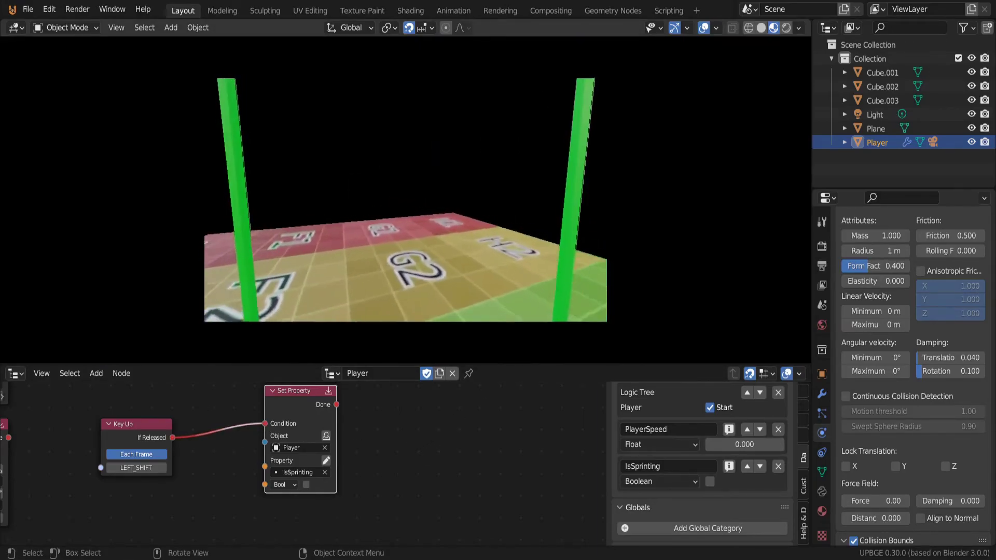
pyautogui.press('w')
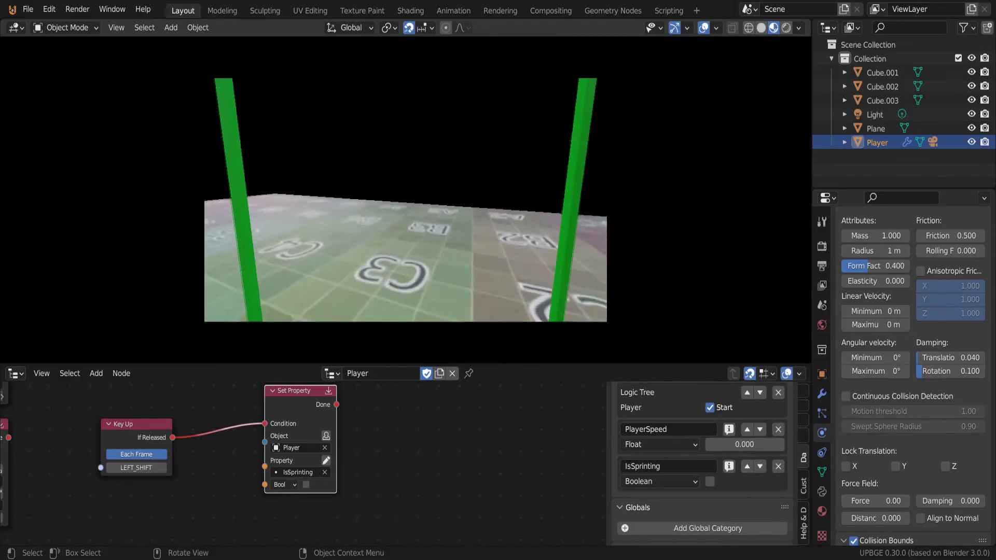
pyautogui.press('w')
pyautogui.press('w')
pyautogui.press('w')
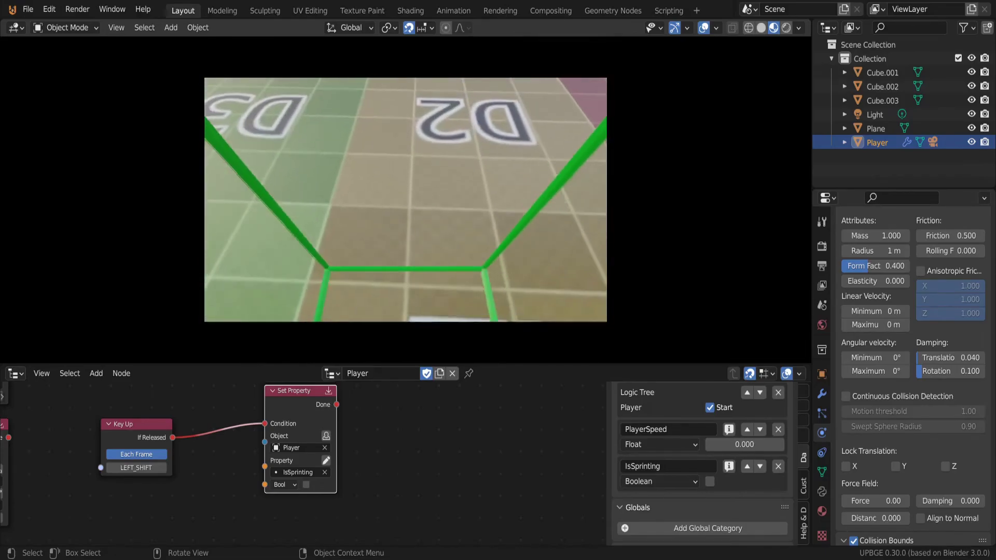
pyautogui.press('w')
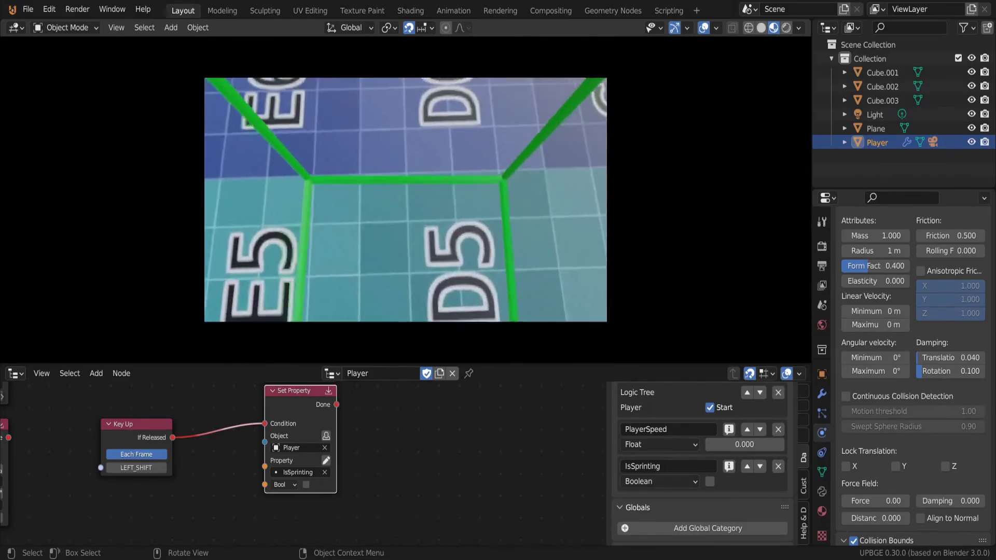
pyautogui.press('Escape')
# - Test the player's forward movement again from an outside perspective view of the scene and stop the game
pyautogui.moveTo(421, 191); pyautogui.dragTo(423, 213, button='middle')
pyautogui.press('p')
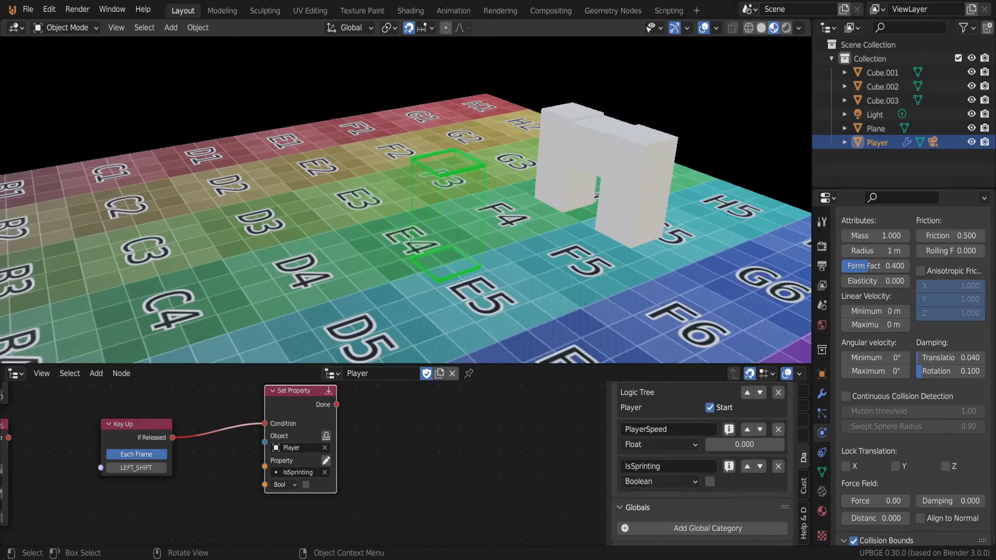
pyautogui.press('w')
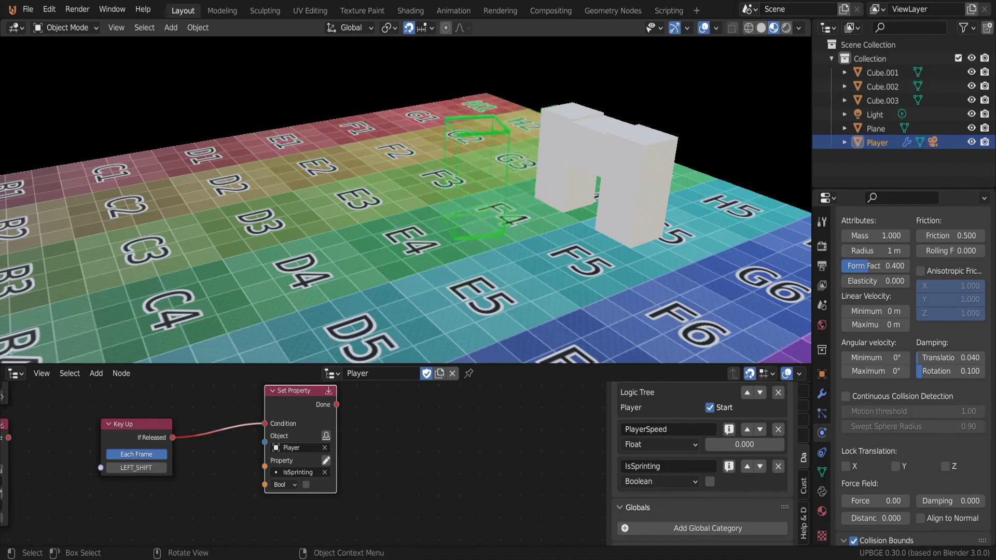
pyautogui.press('Escape')
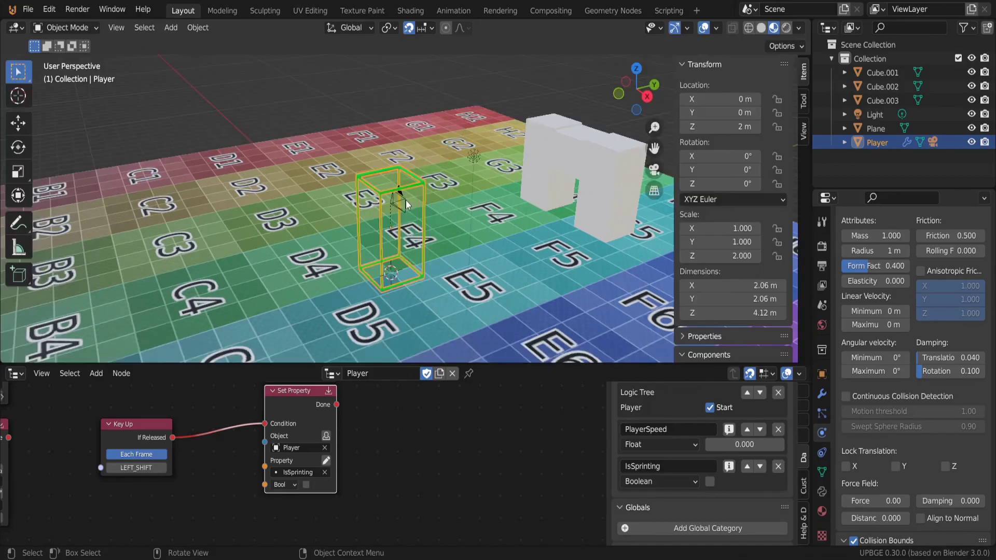
# - Turn off the Visualize option on the Ray node that checks for the Floor property
pyautogui.scroll(-5, 270, 502)
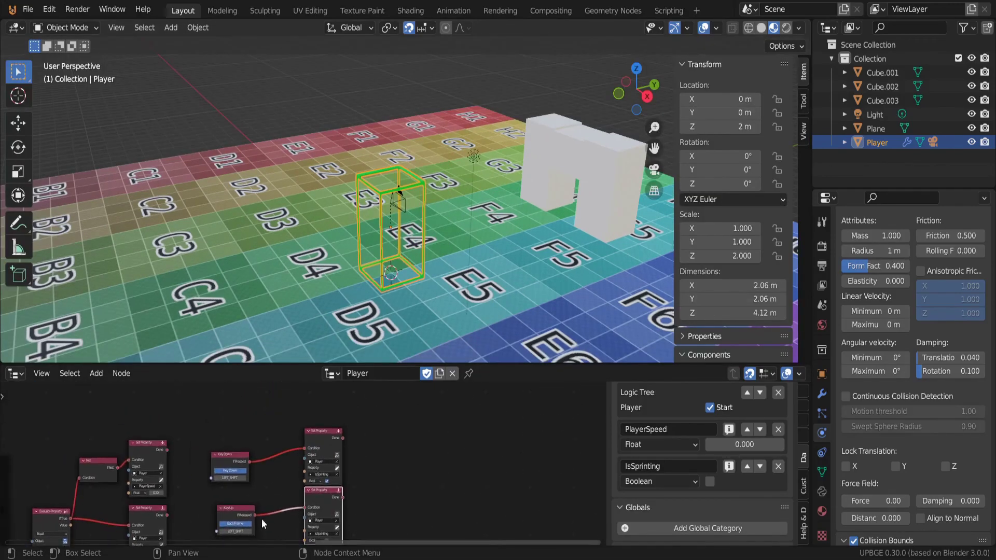
pyautogui.scroll(-3, 258, 524)
pyautogui.moveTo(258, 524); pyautogui.dragTo(269, 401, button='middle')
pyautogui.scroll(3, 268, 402)
pyautogui.moveTo(165, 433); pyautogui.dragTo(350, 469, button='middle')
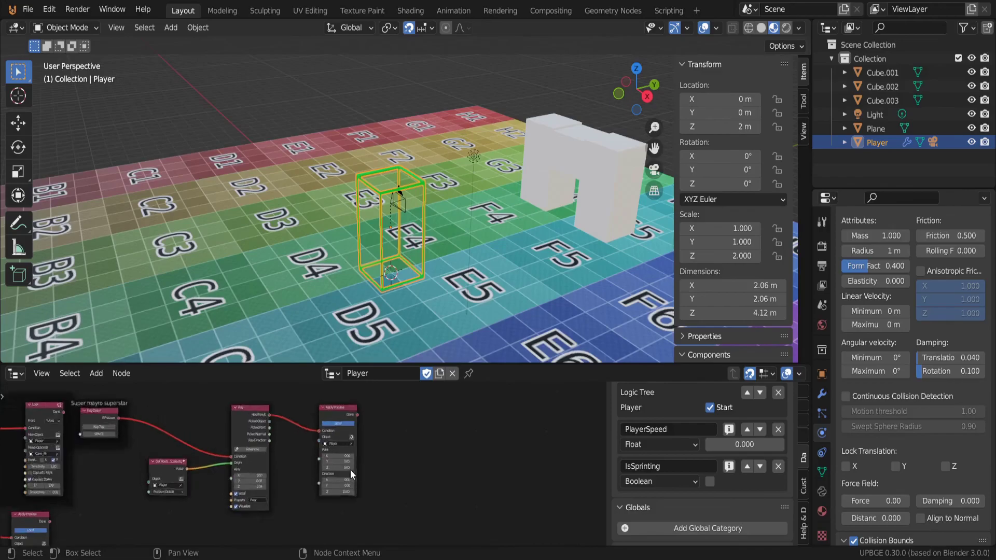
pyautogui.scroll(4, 350, 472)
pyautogui.scroll(2, 311, 502)
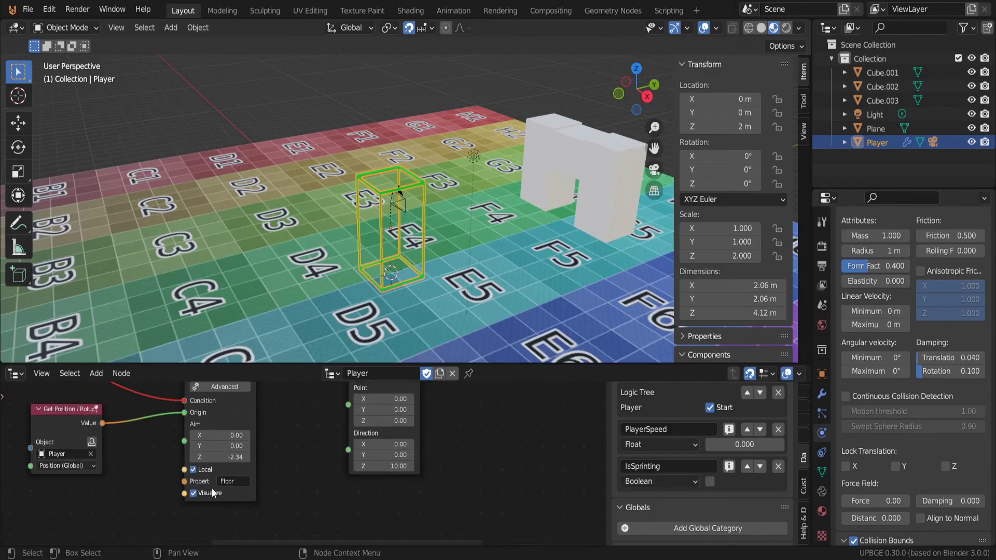
pyautogui.moveTo(485, 247); pyautogui.dragTo(506, 275, button='middle')
pyautogui.scroll(10, 897, 318)
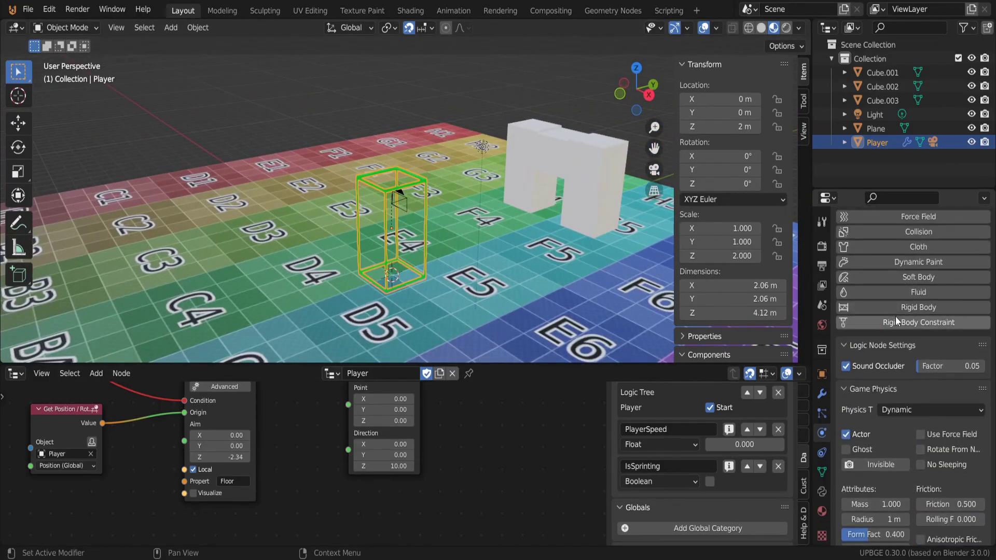